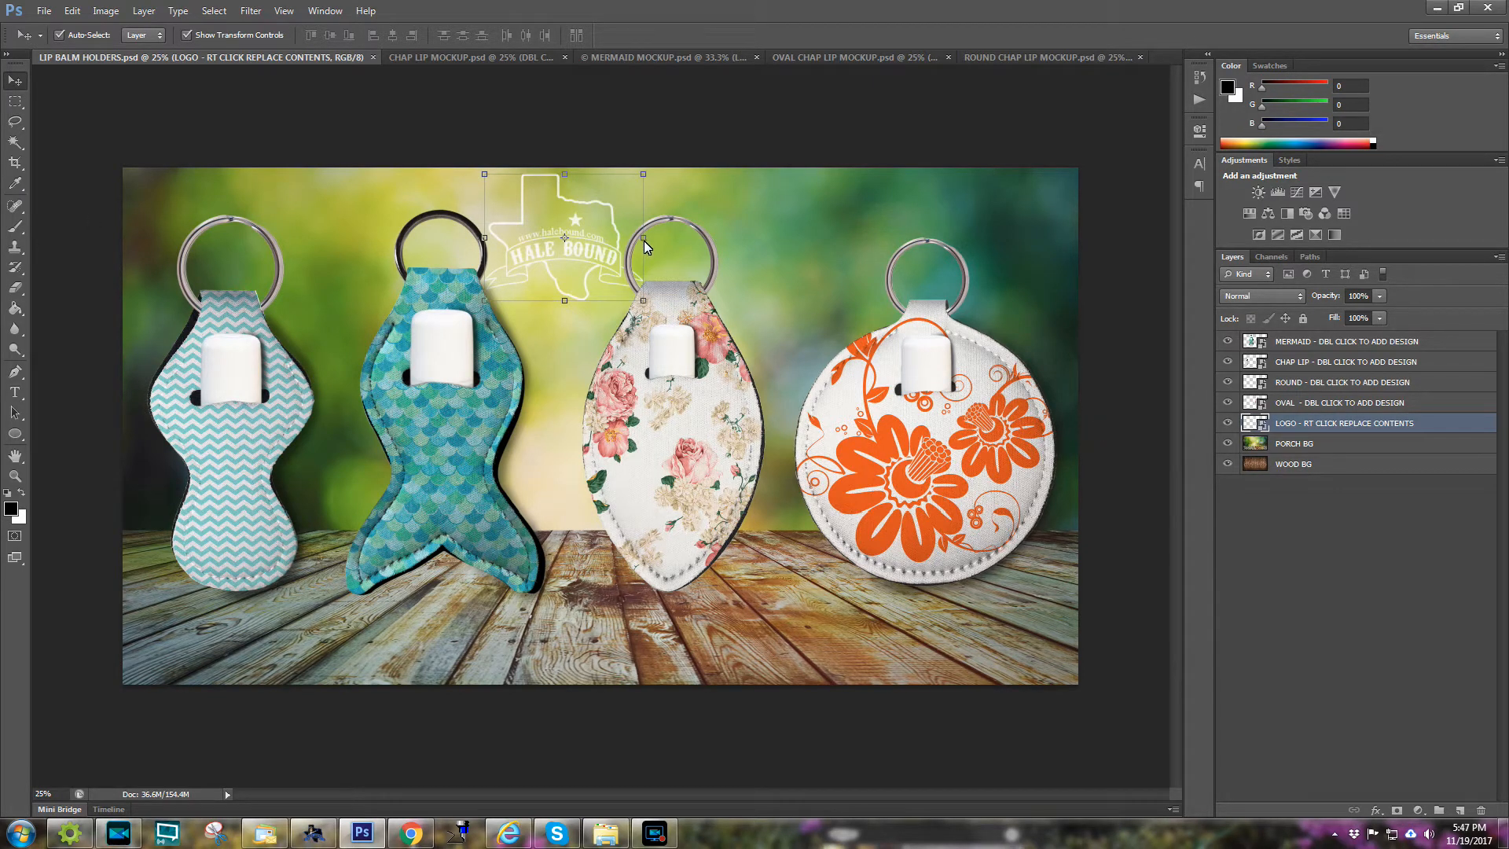
- Switch to CHAP LIP MOCKUP.psd and open the contents of its DBL CLICK TO ADD DESIGN smart object
click(501, 60)
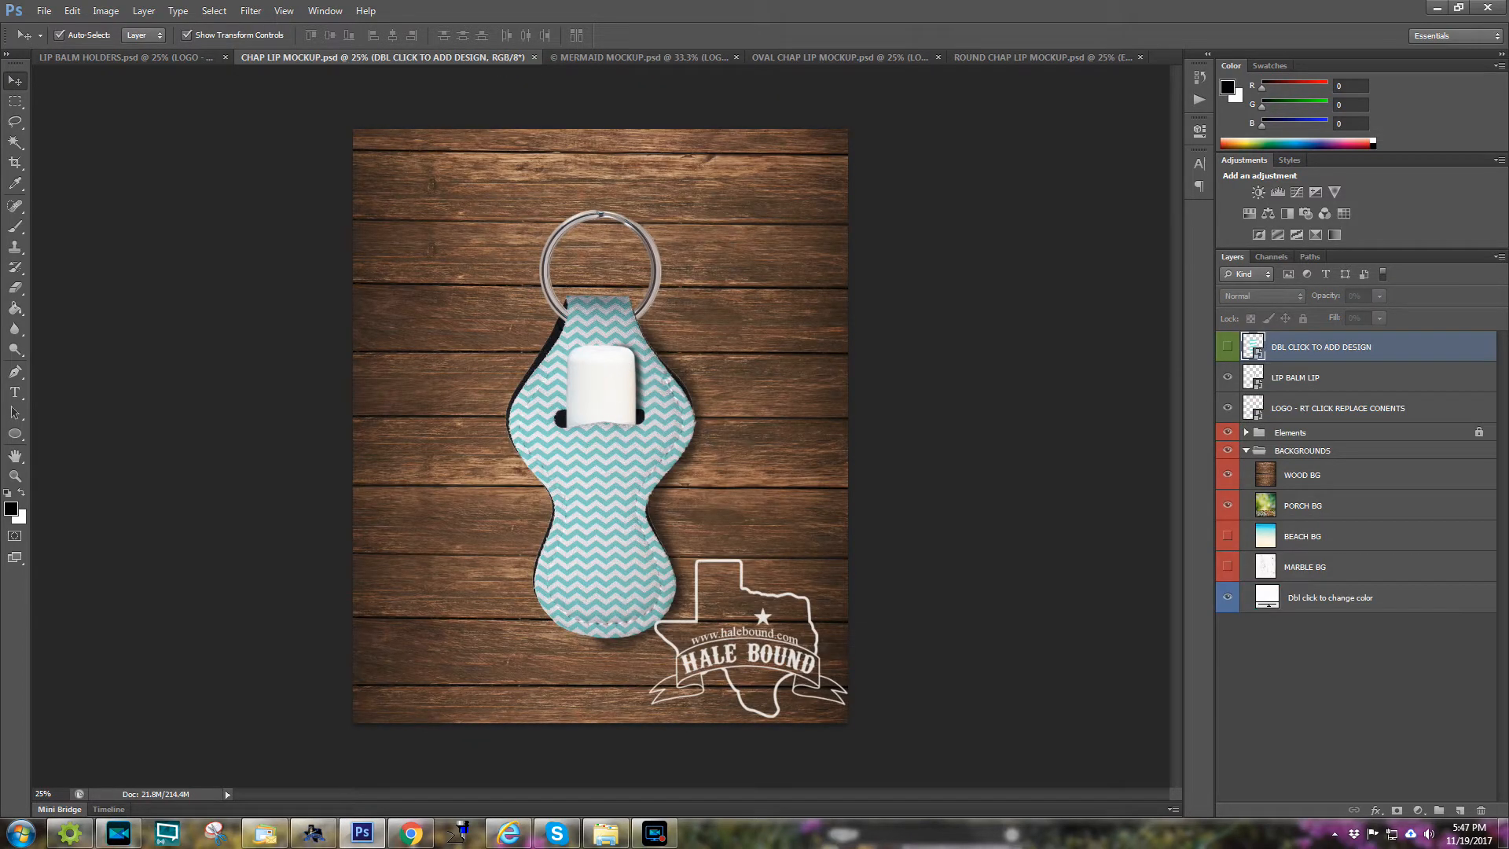
click(1289, 347)
double_click(1254, 354)
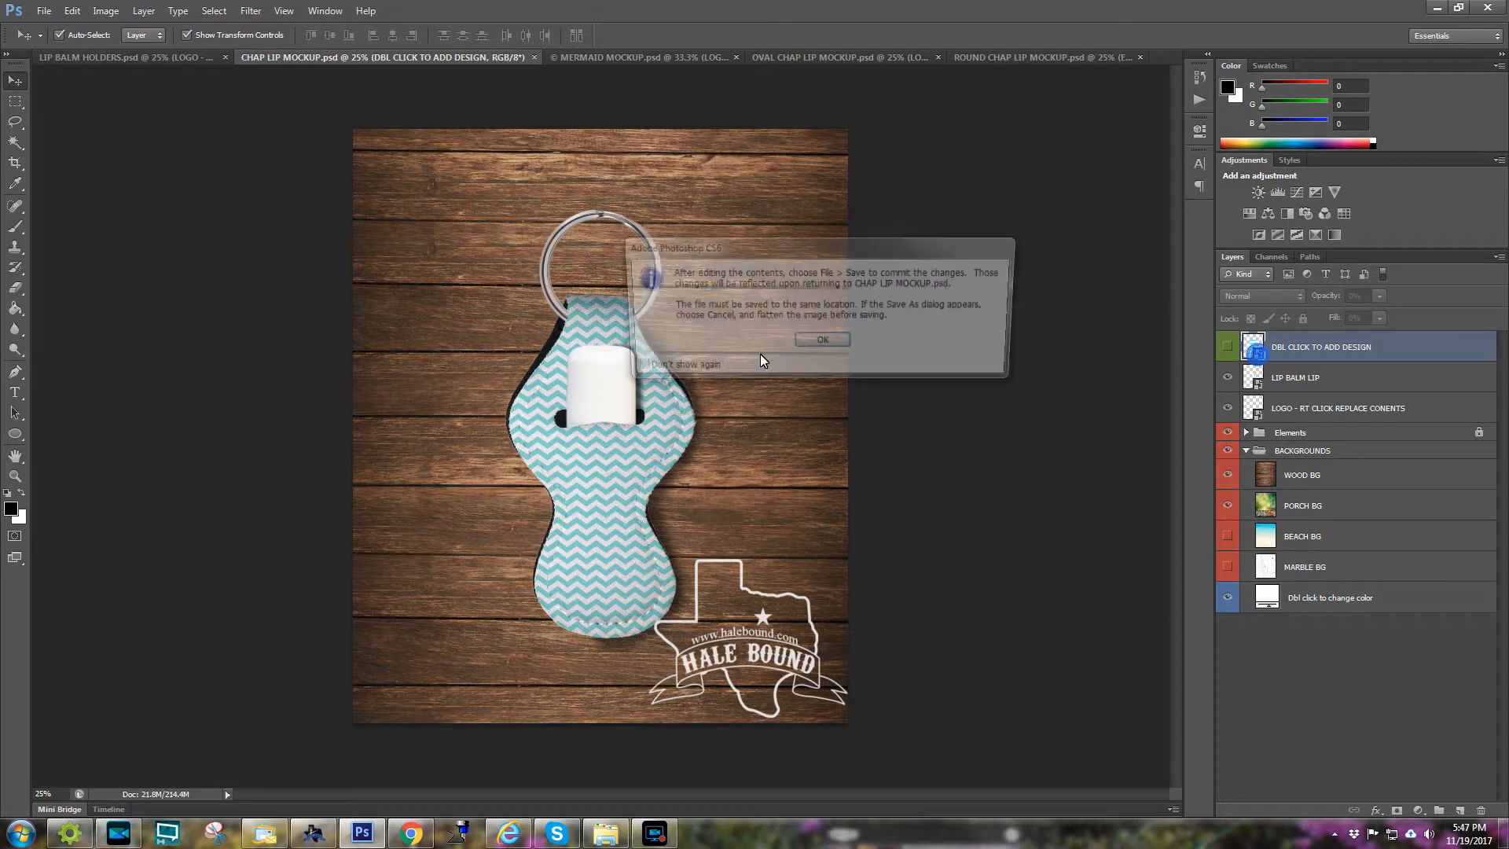
click(807, 342)
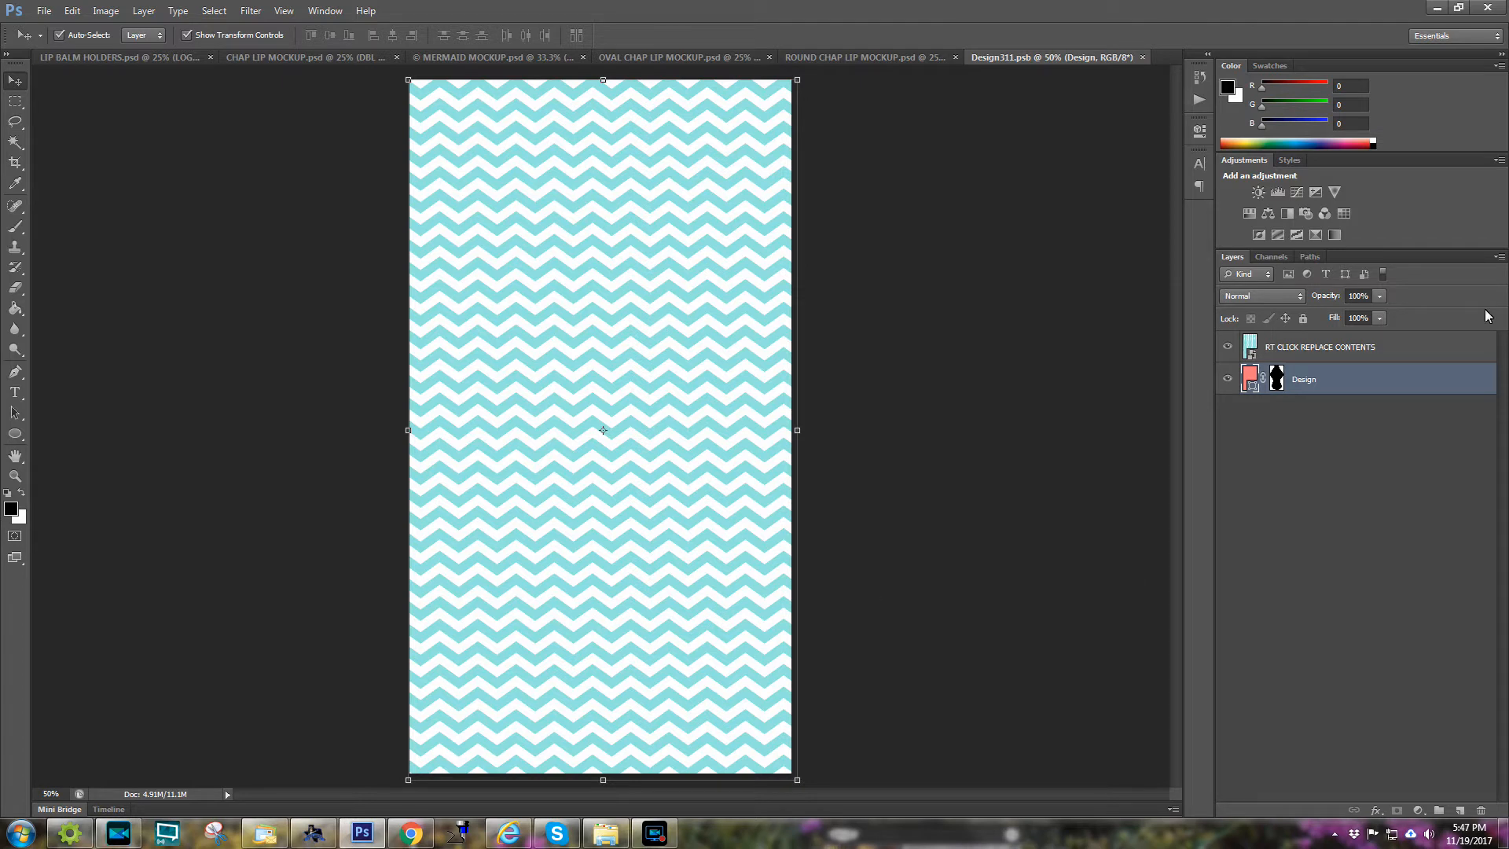
- Replace the contents of the RT CLICK REPLACE CONTENTS layer with the floral rose pattern image from the Desktop
click(1343, 347)
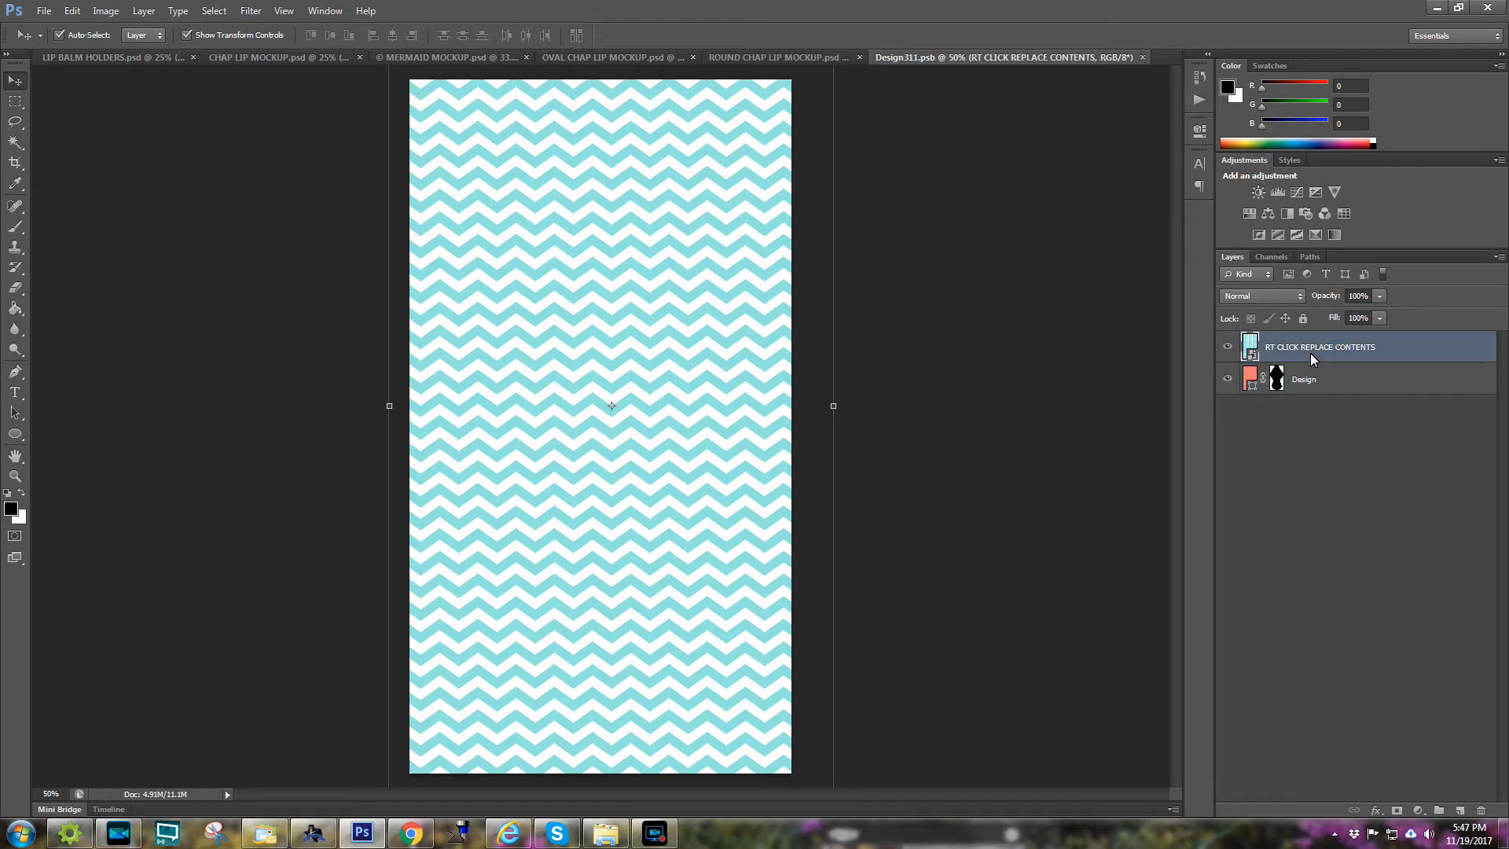
right_click(1311, 354)
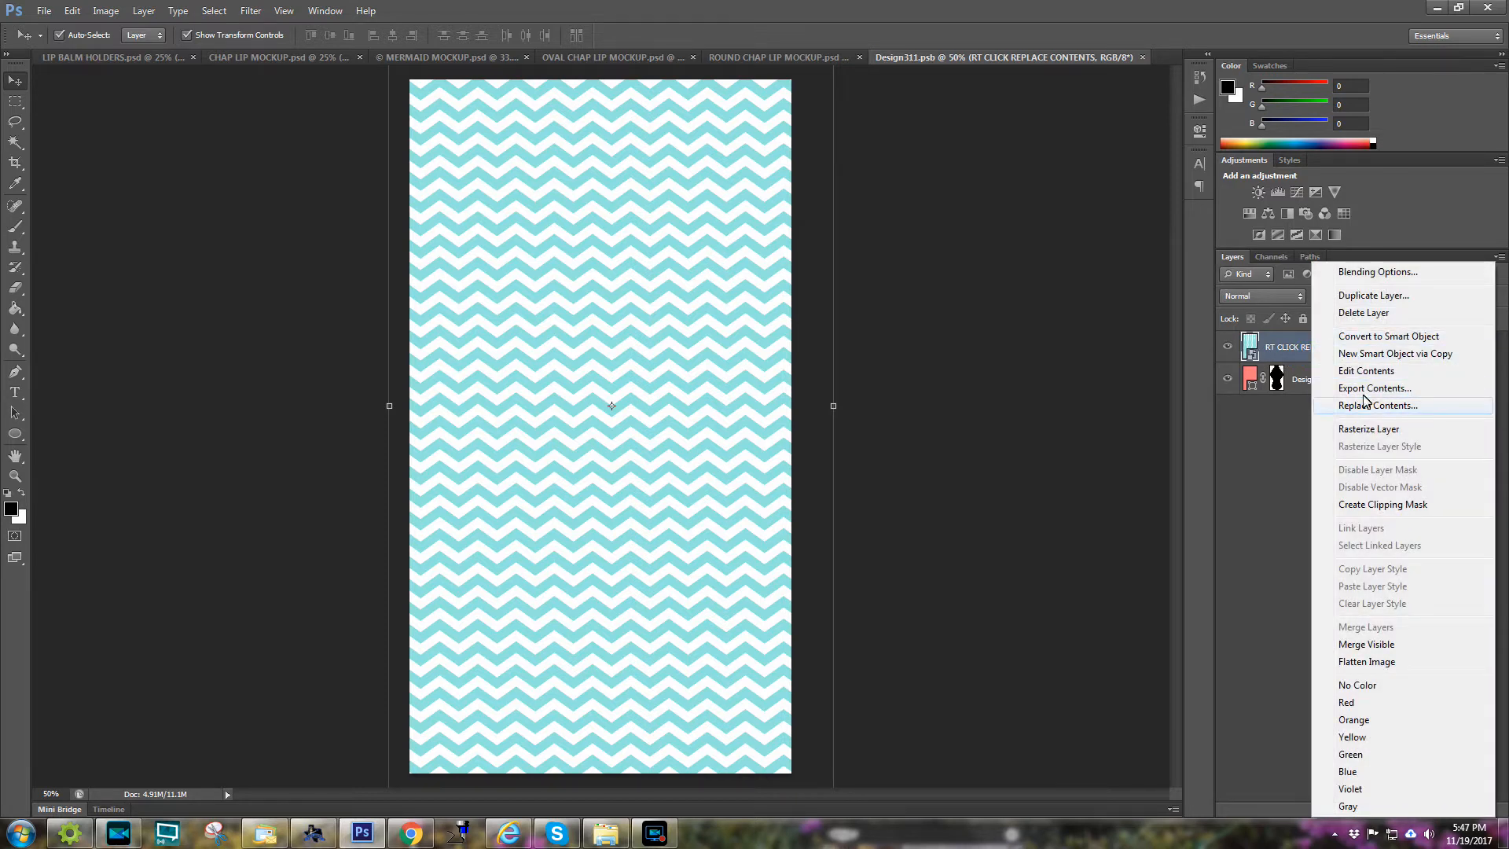
click(1288, 347)
right_click(1288, 347)
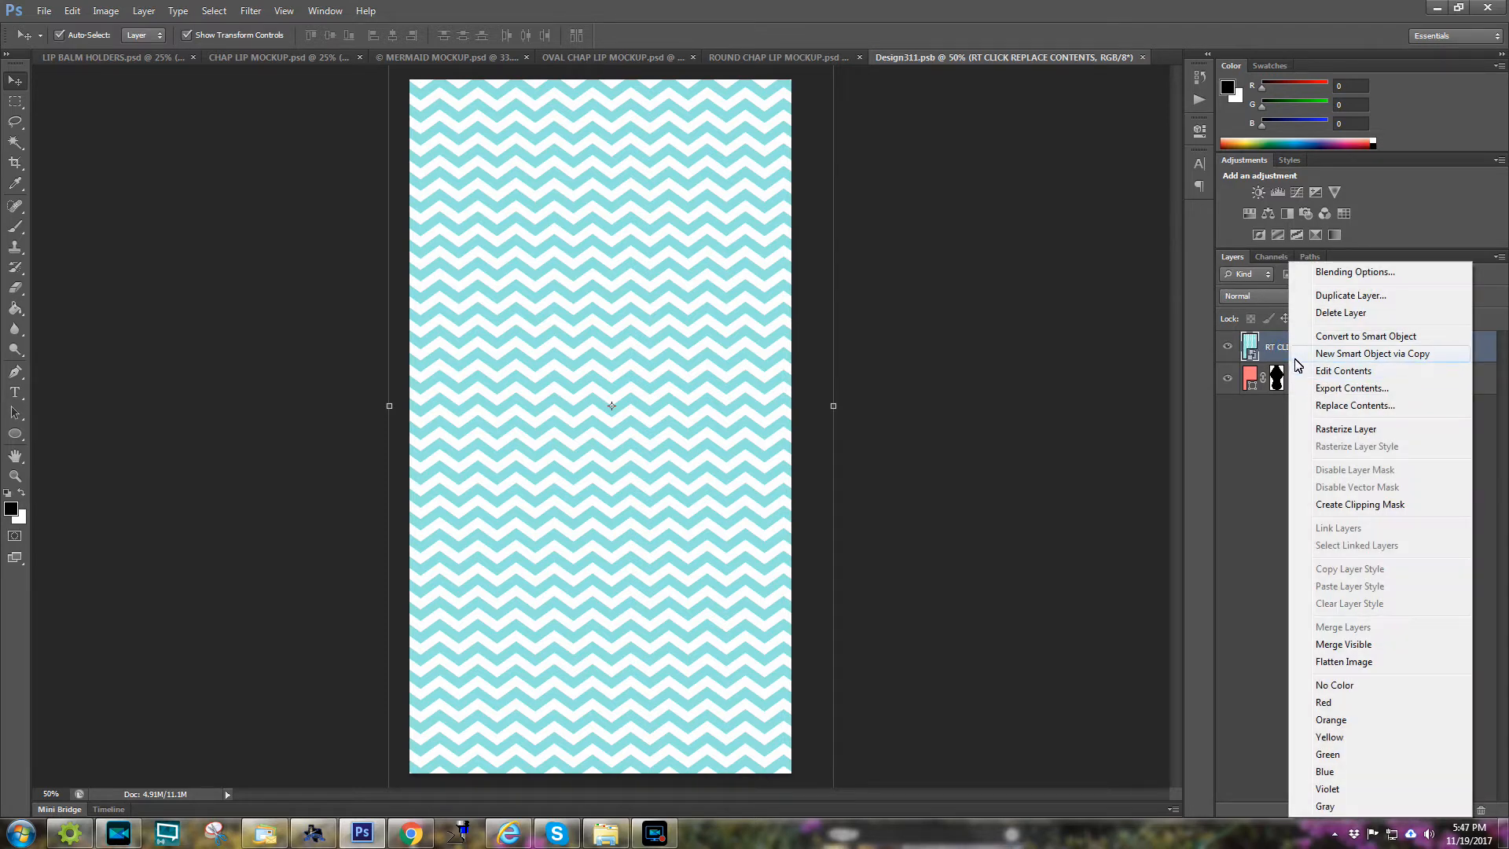
click(1341, 407)
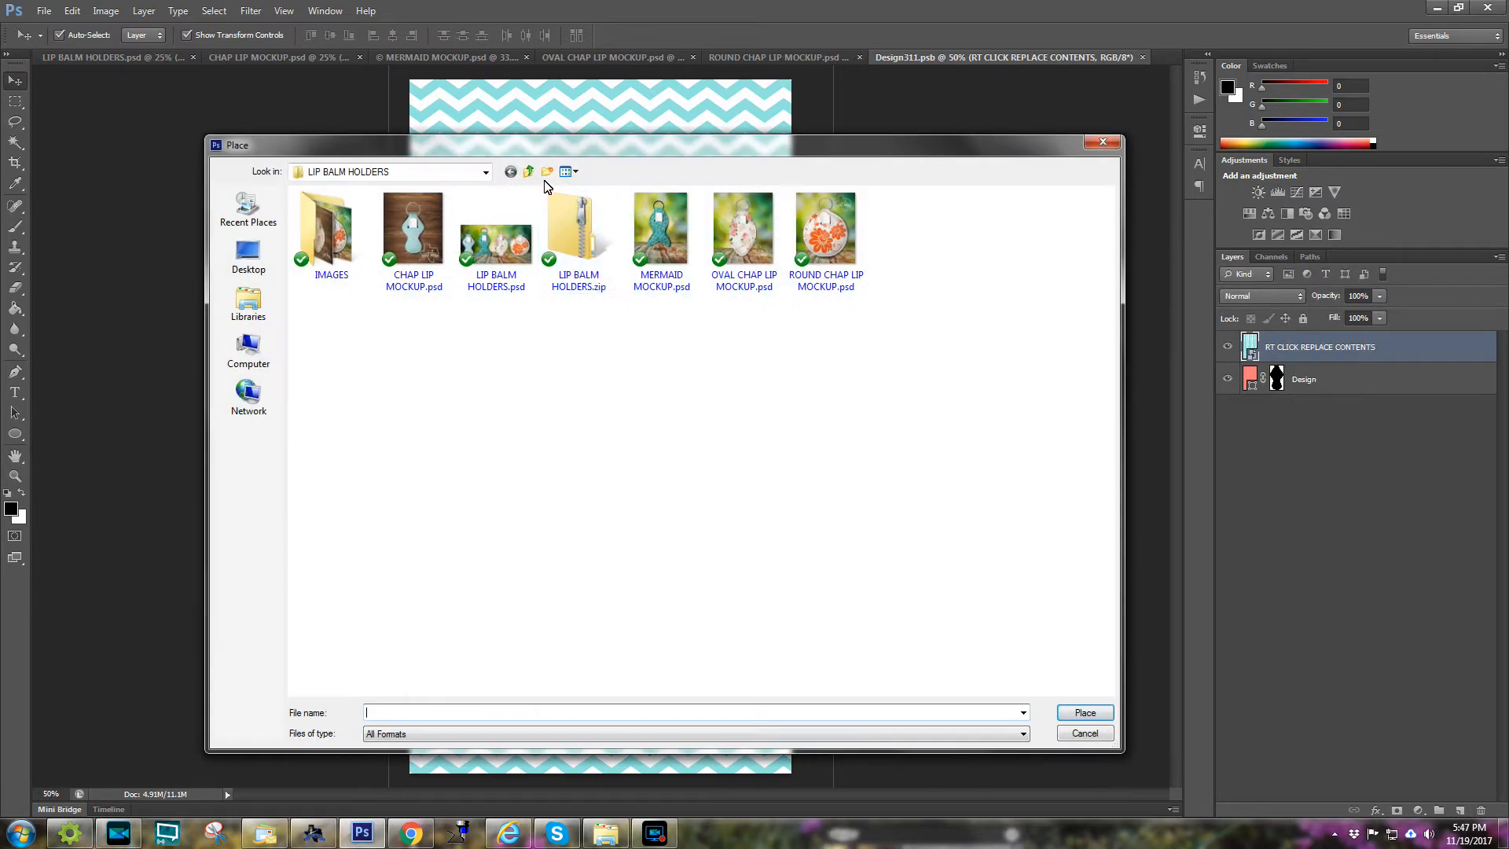
click(528, 173)
click(528, 173)
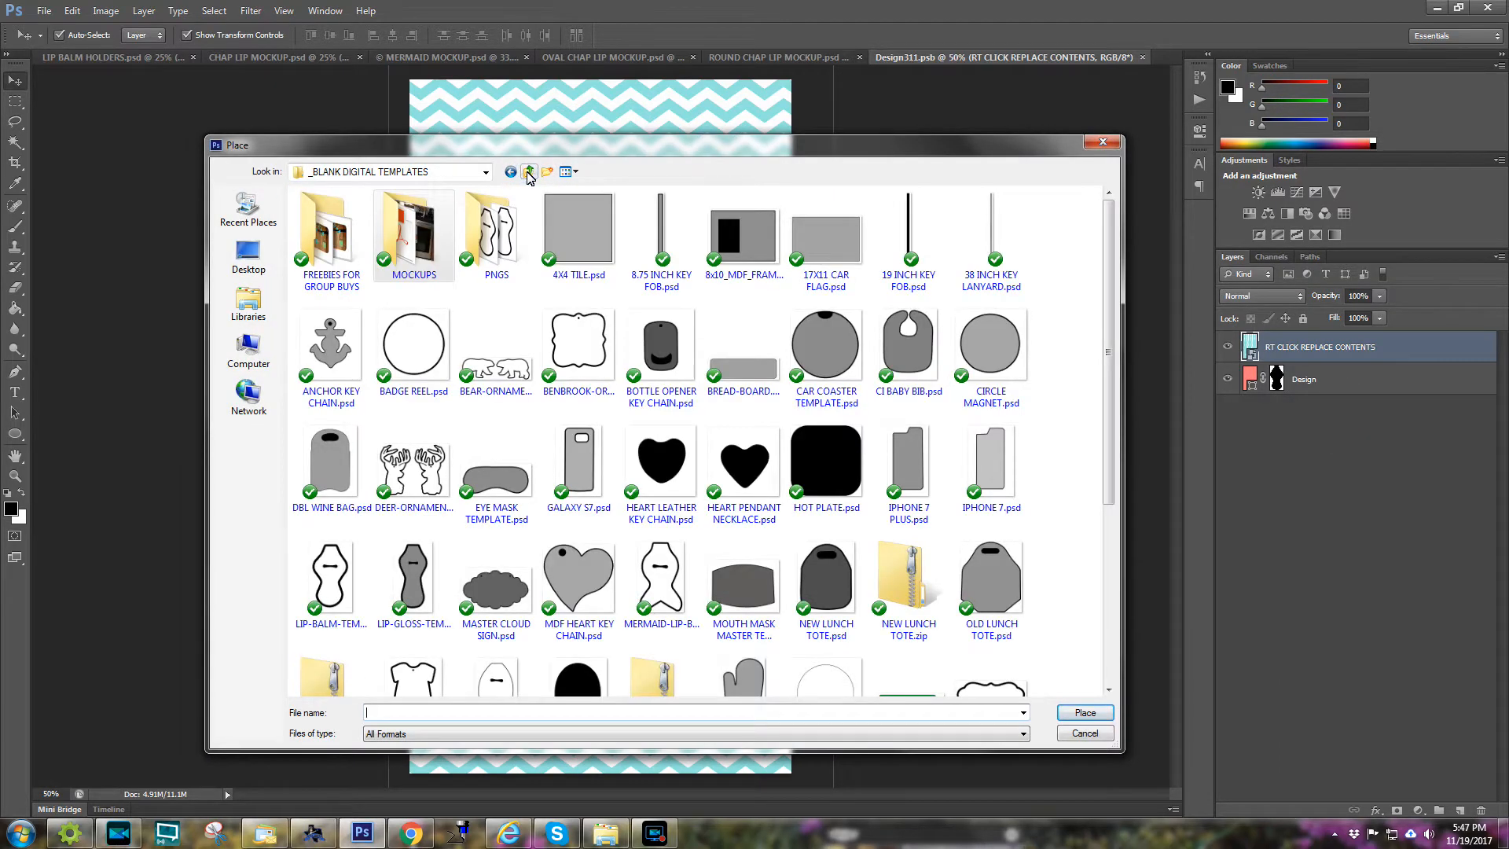
click(260, 258)
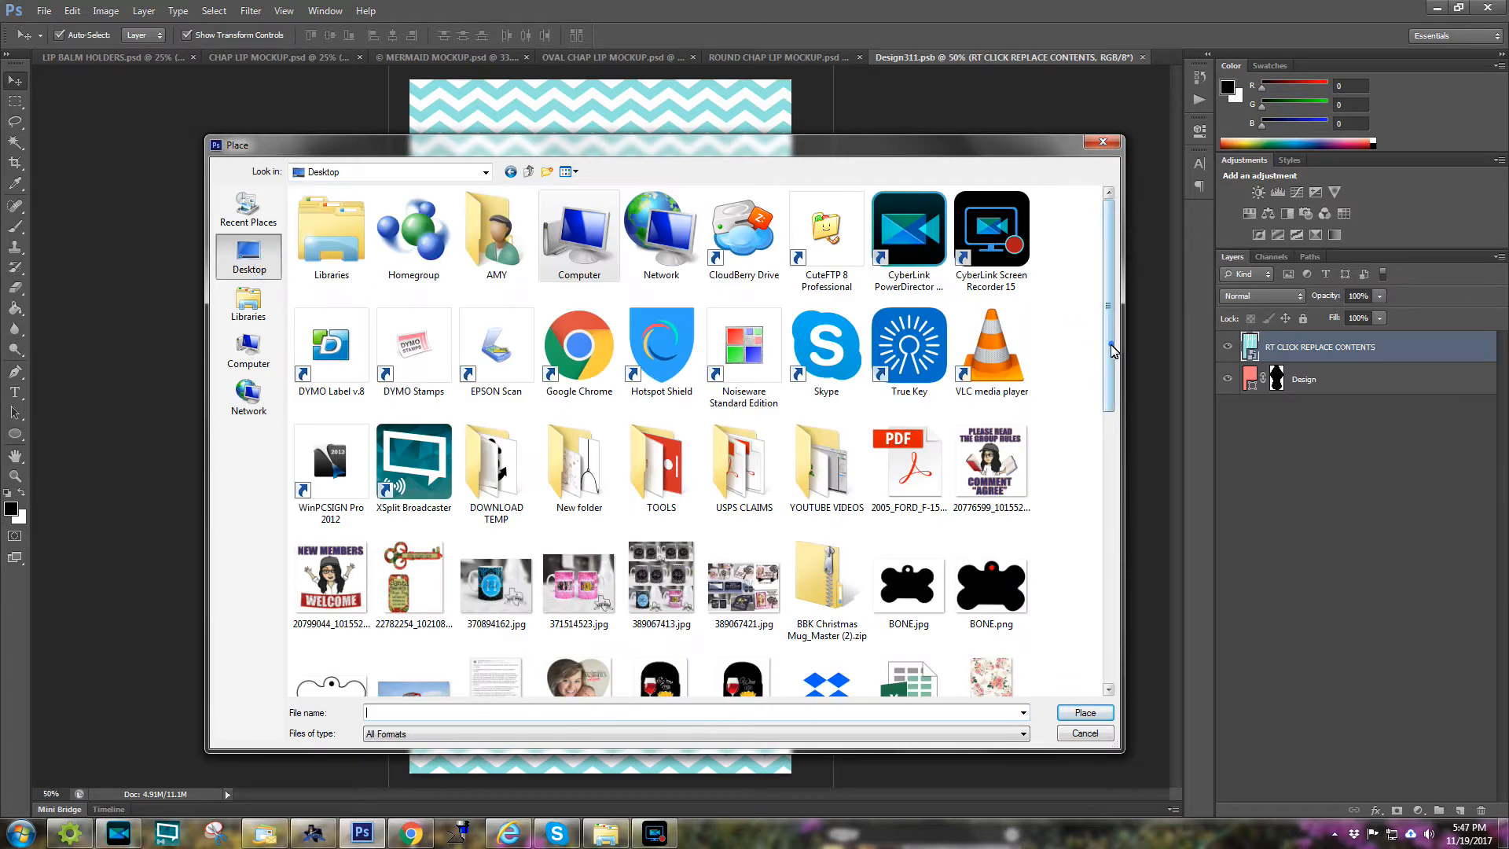
drag(1110, 344, 1115, 452)
double_click(992, 448)
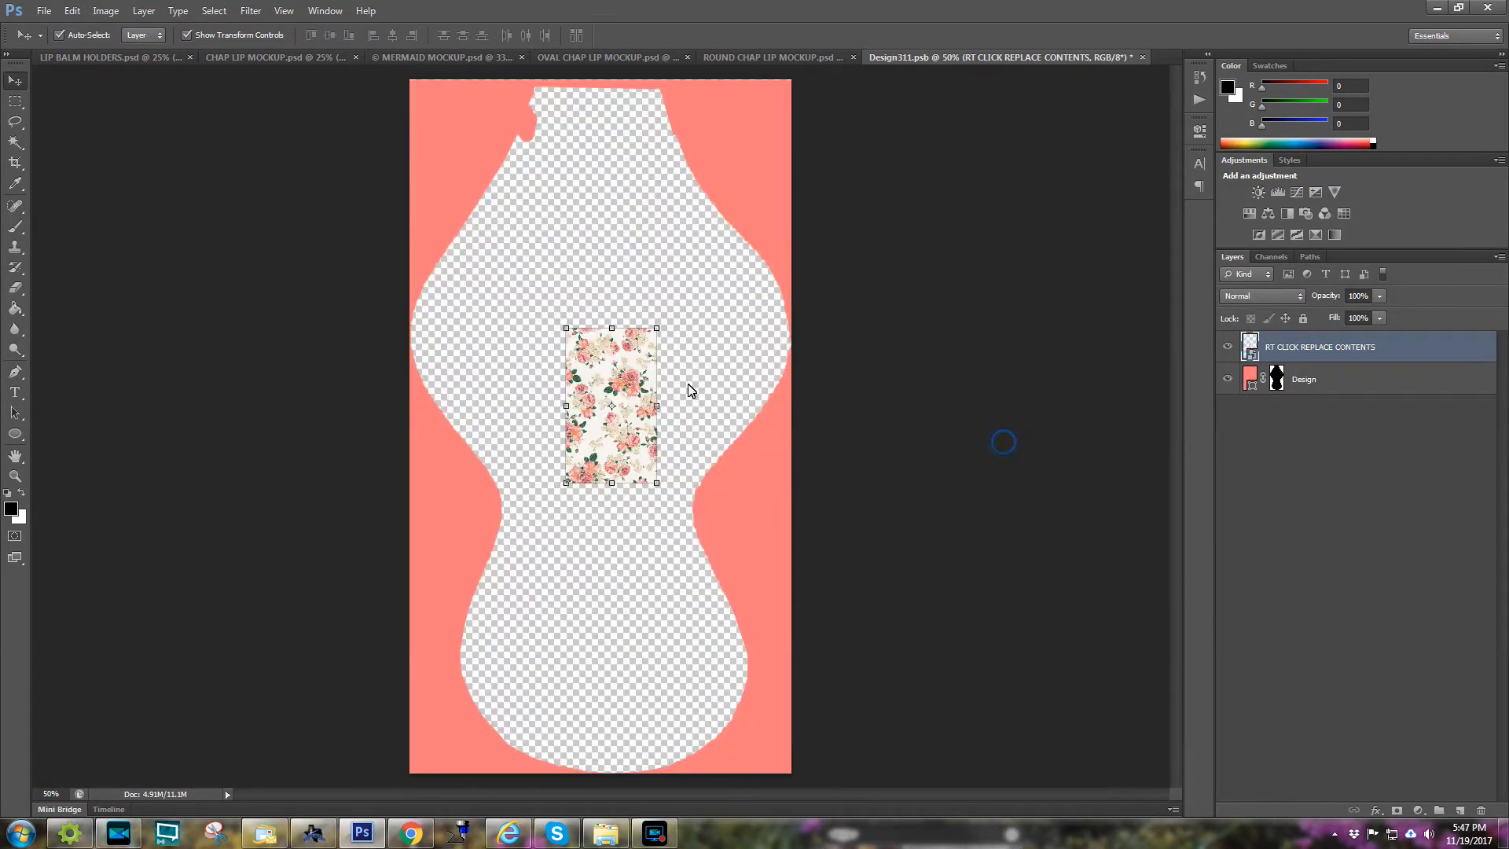
- Enlarge the floral pattern from its opposite corners until it covers the whole canvas, and apply the transform
key(ctrl+minus)
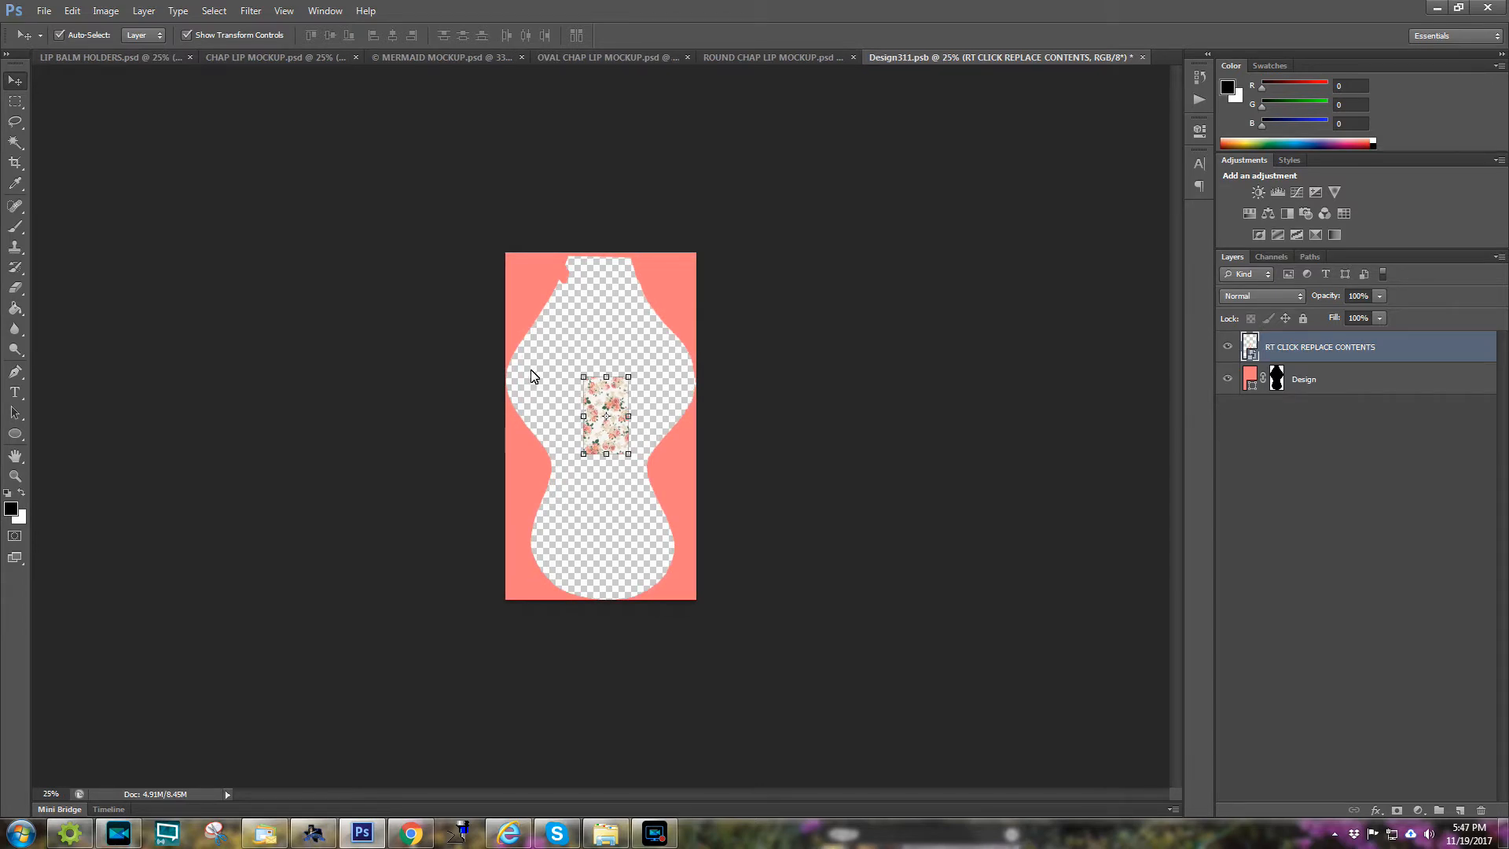
drag(629, 378, 704, 246)
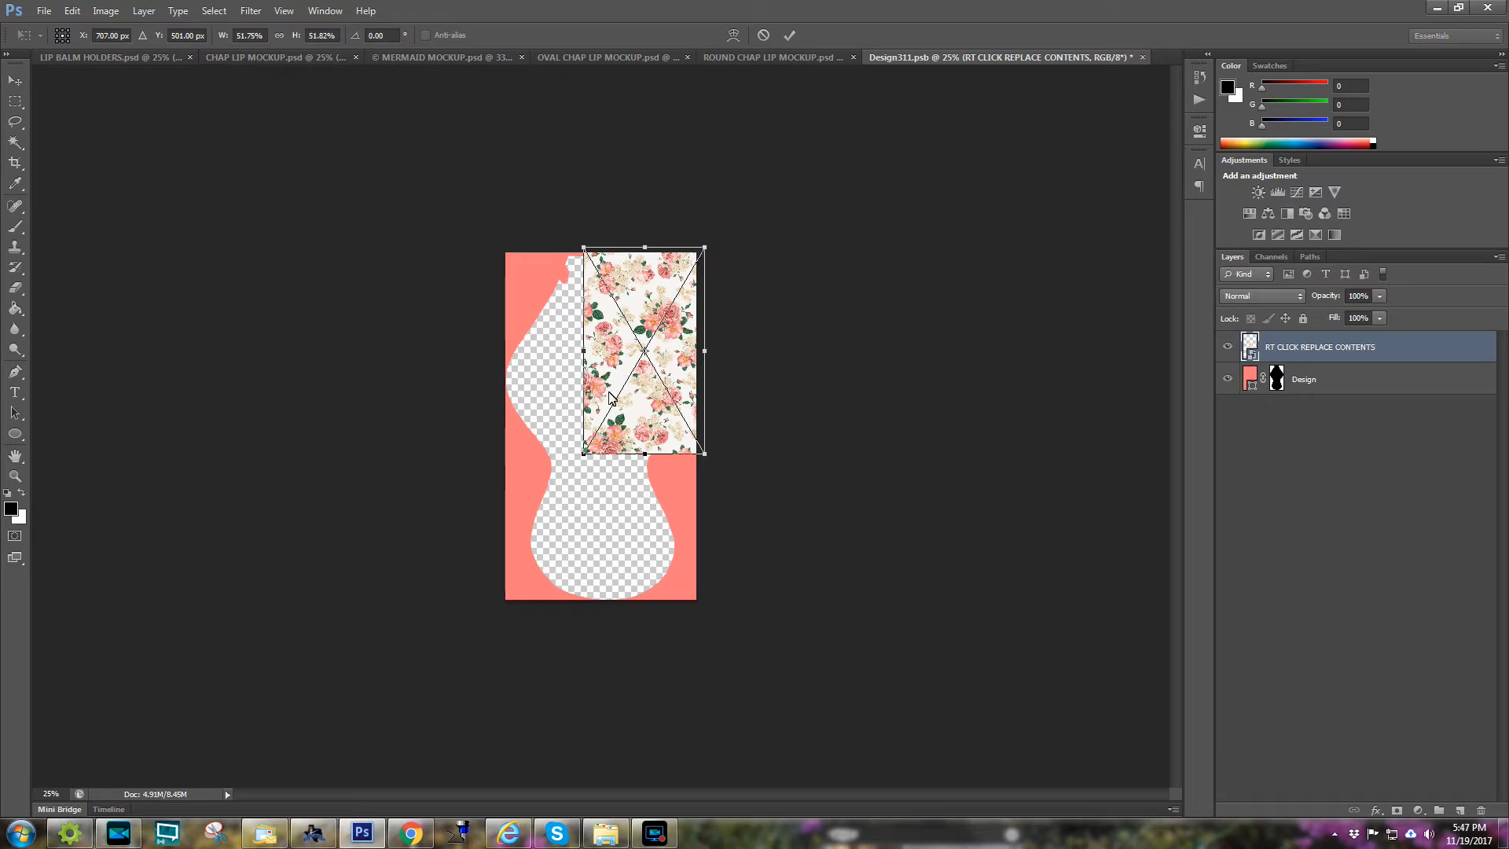
drag(583, 454, 477, 610)
key(Return)
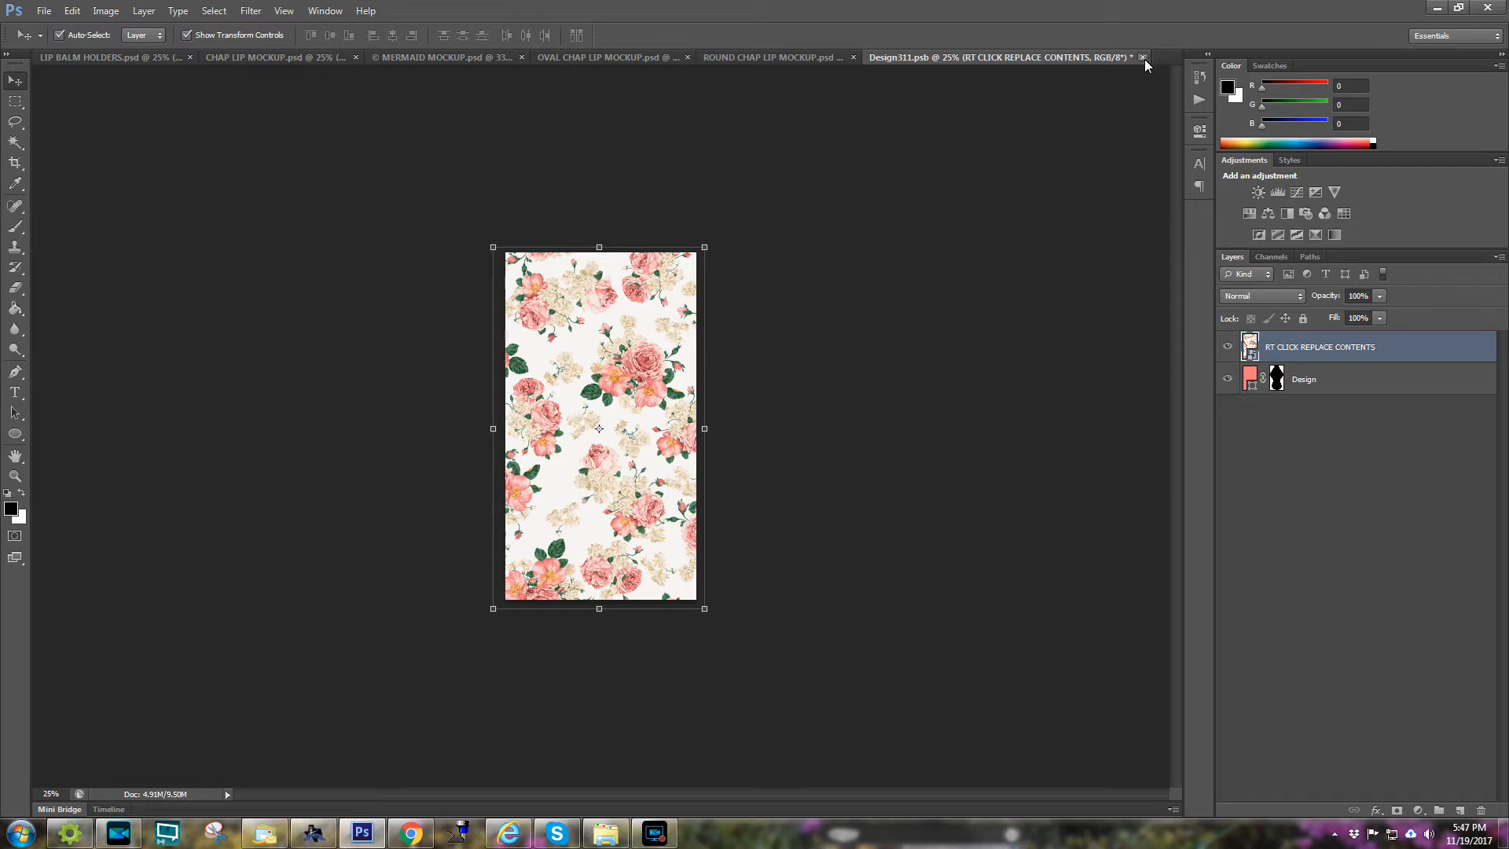
- Save the Design311.psb design file and view the updated holder in CHAP LIP MOCKUP.psd
click(44, 11)
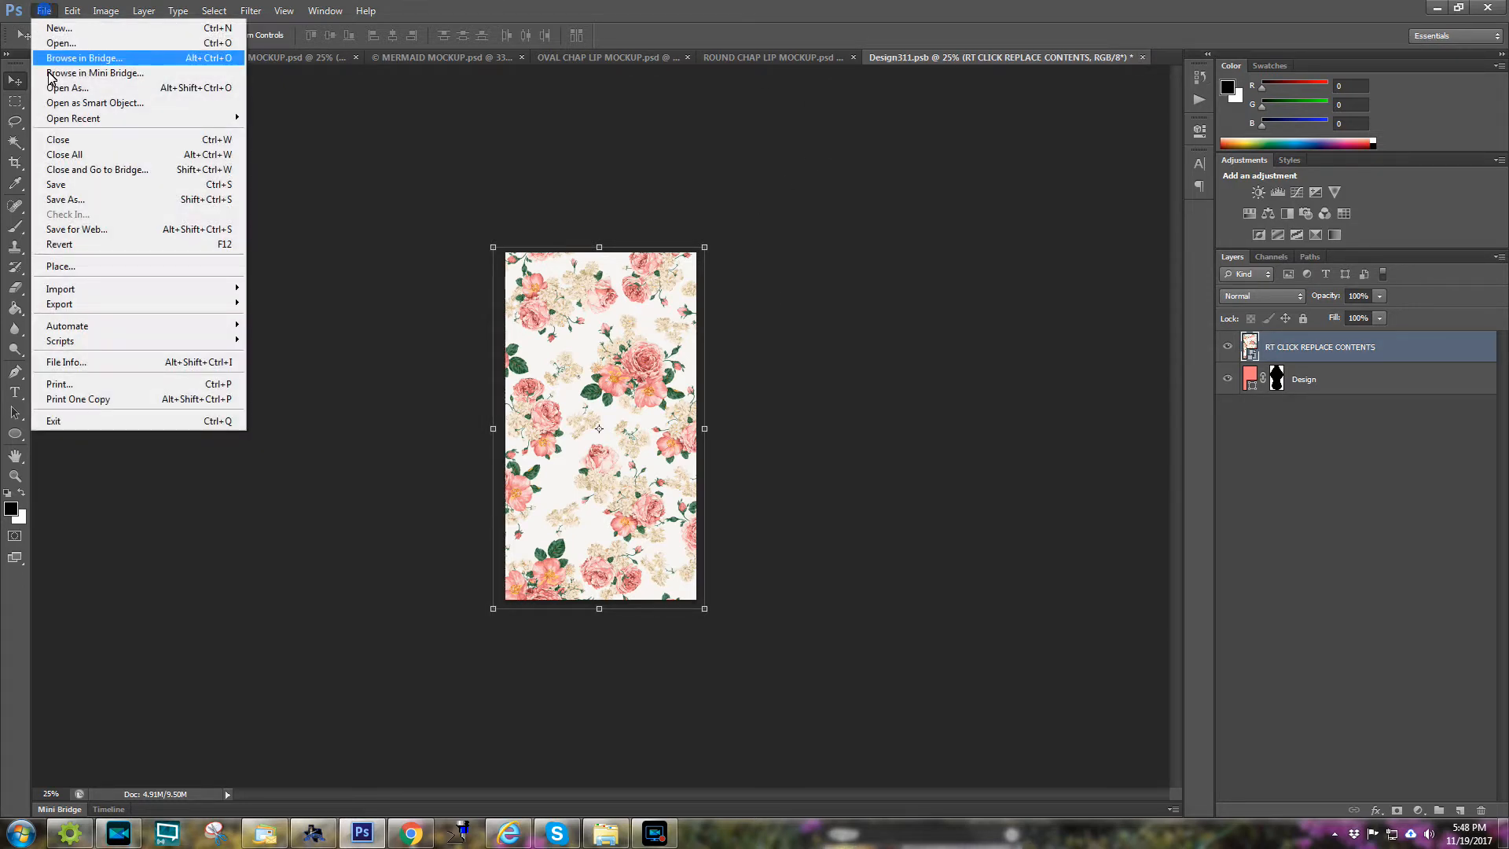
click(67, 185)
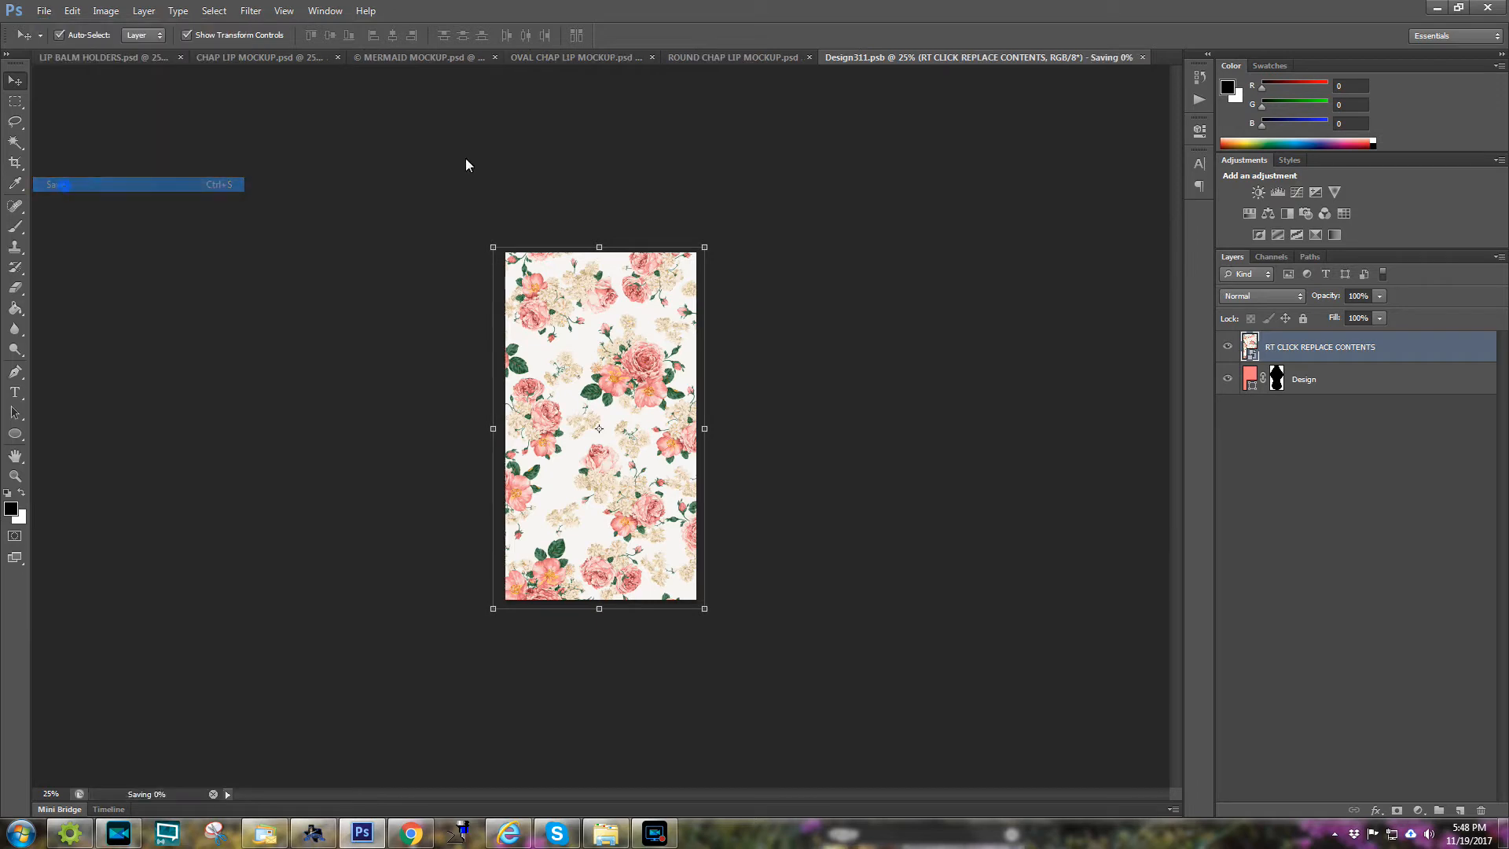
click(733, 56)
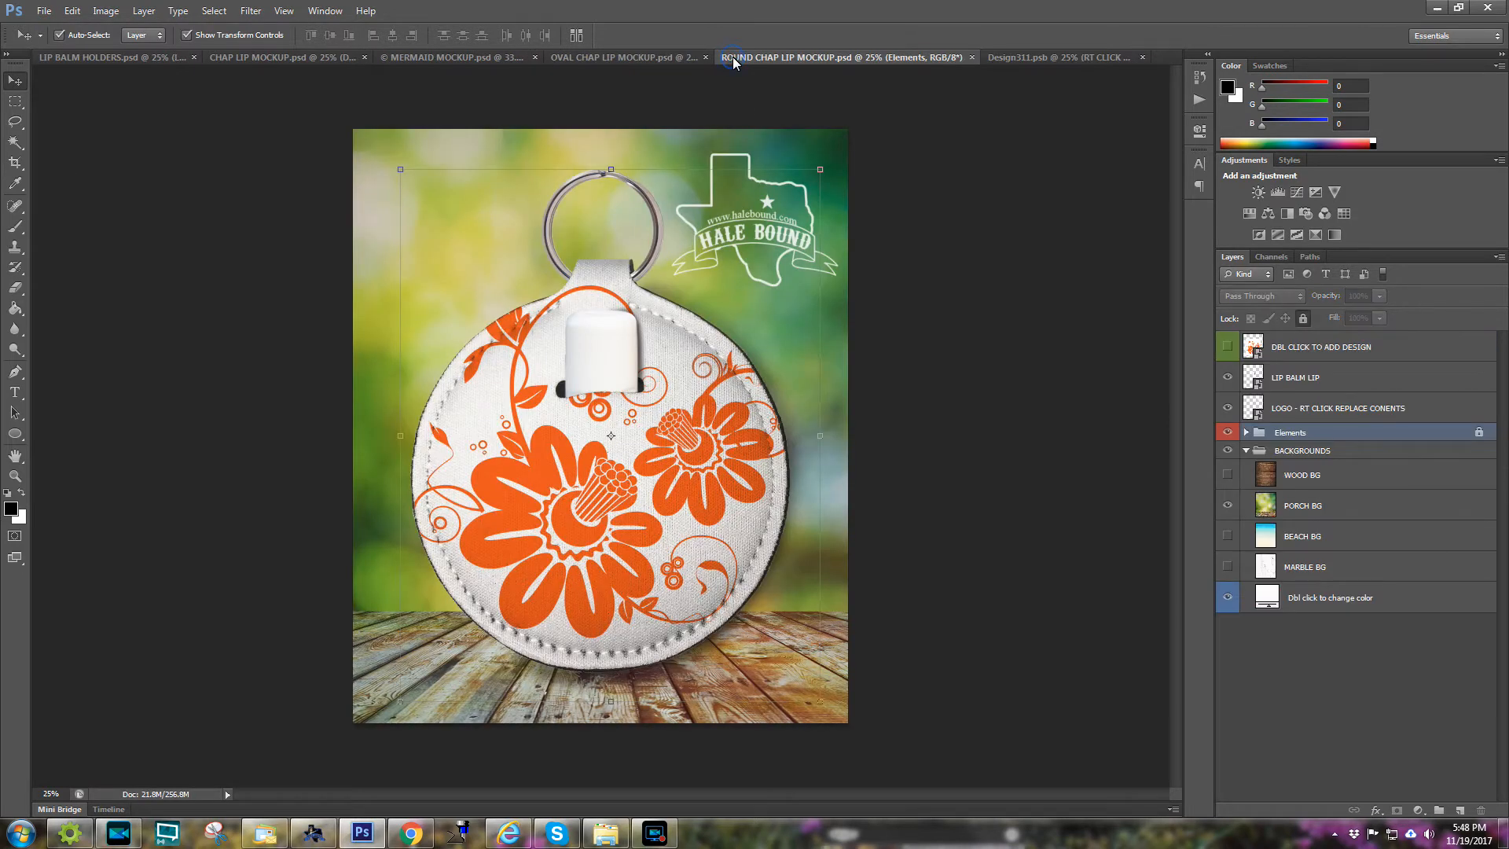
click(266, 58)
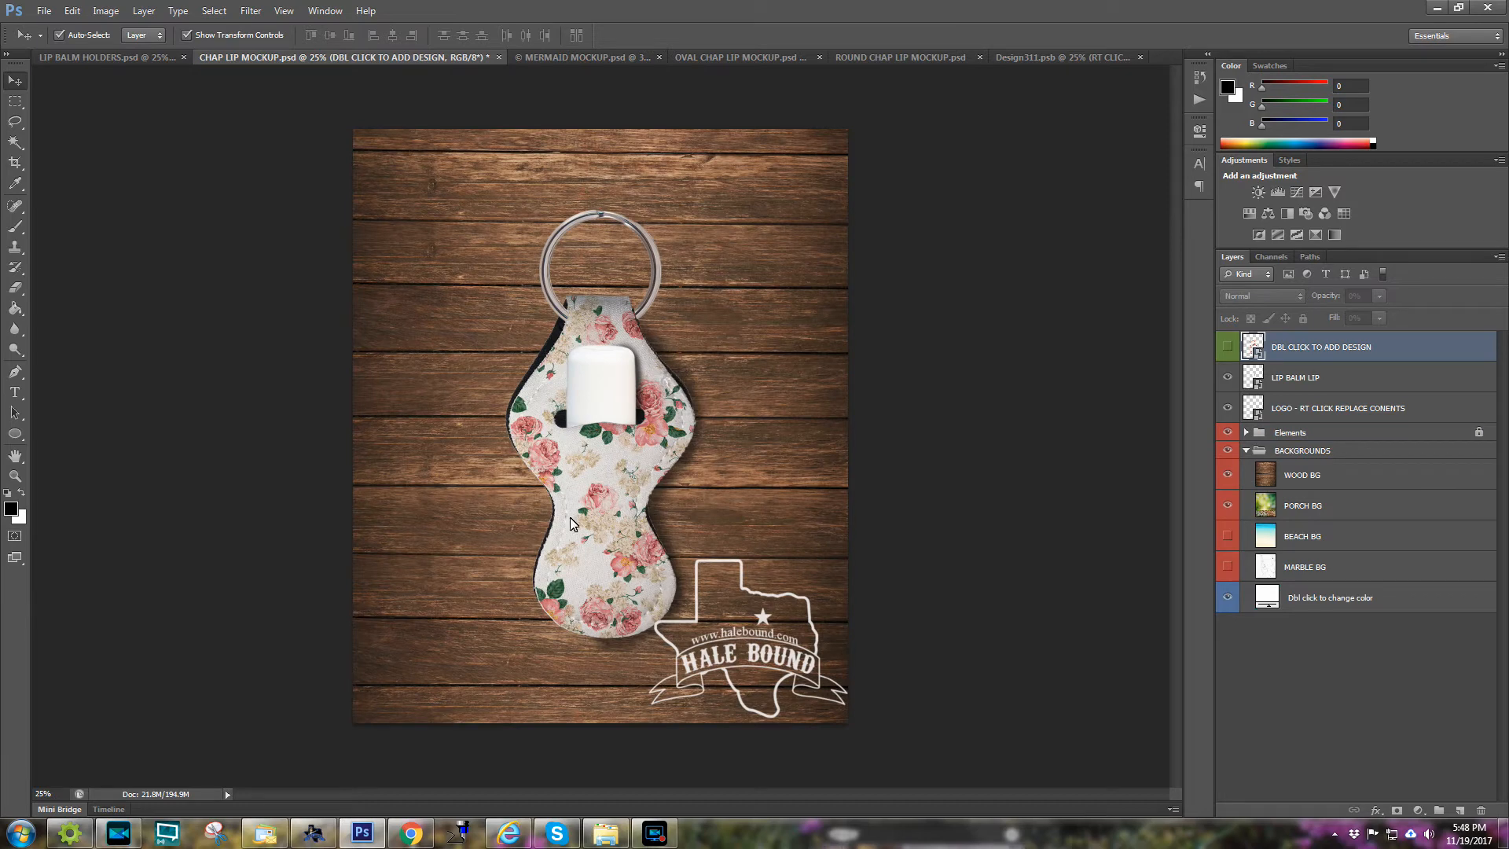
- Return to Design311.psb and step backward through the floral pattern's resizing and replacement to restore the chevron design
click(1026, 57)
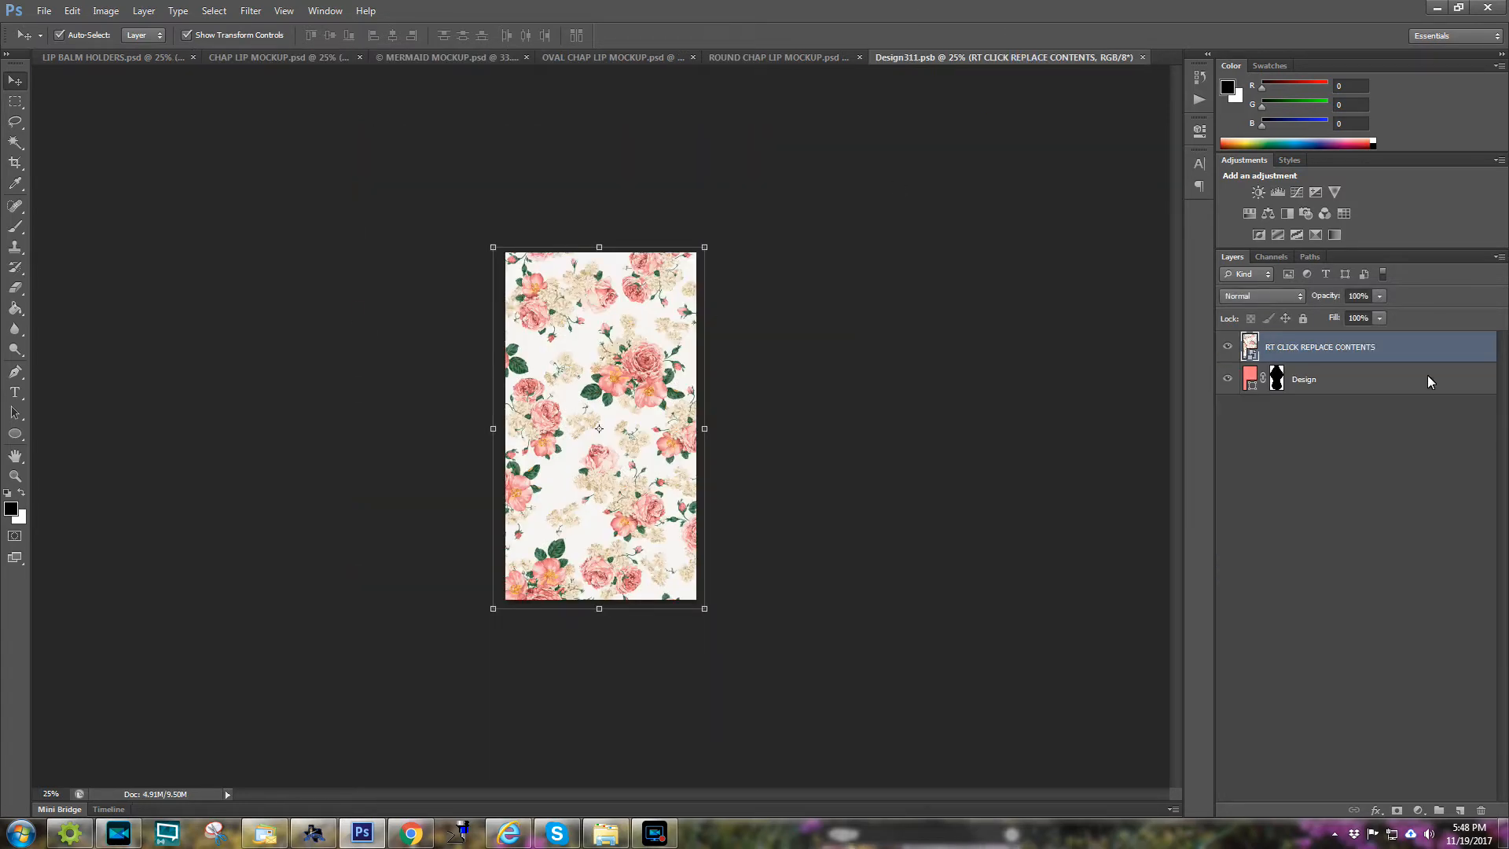
click(72, 11)
click(78, 58)
click(71, 11)
click(79, 58)
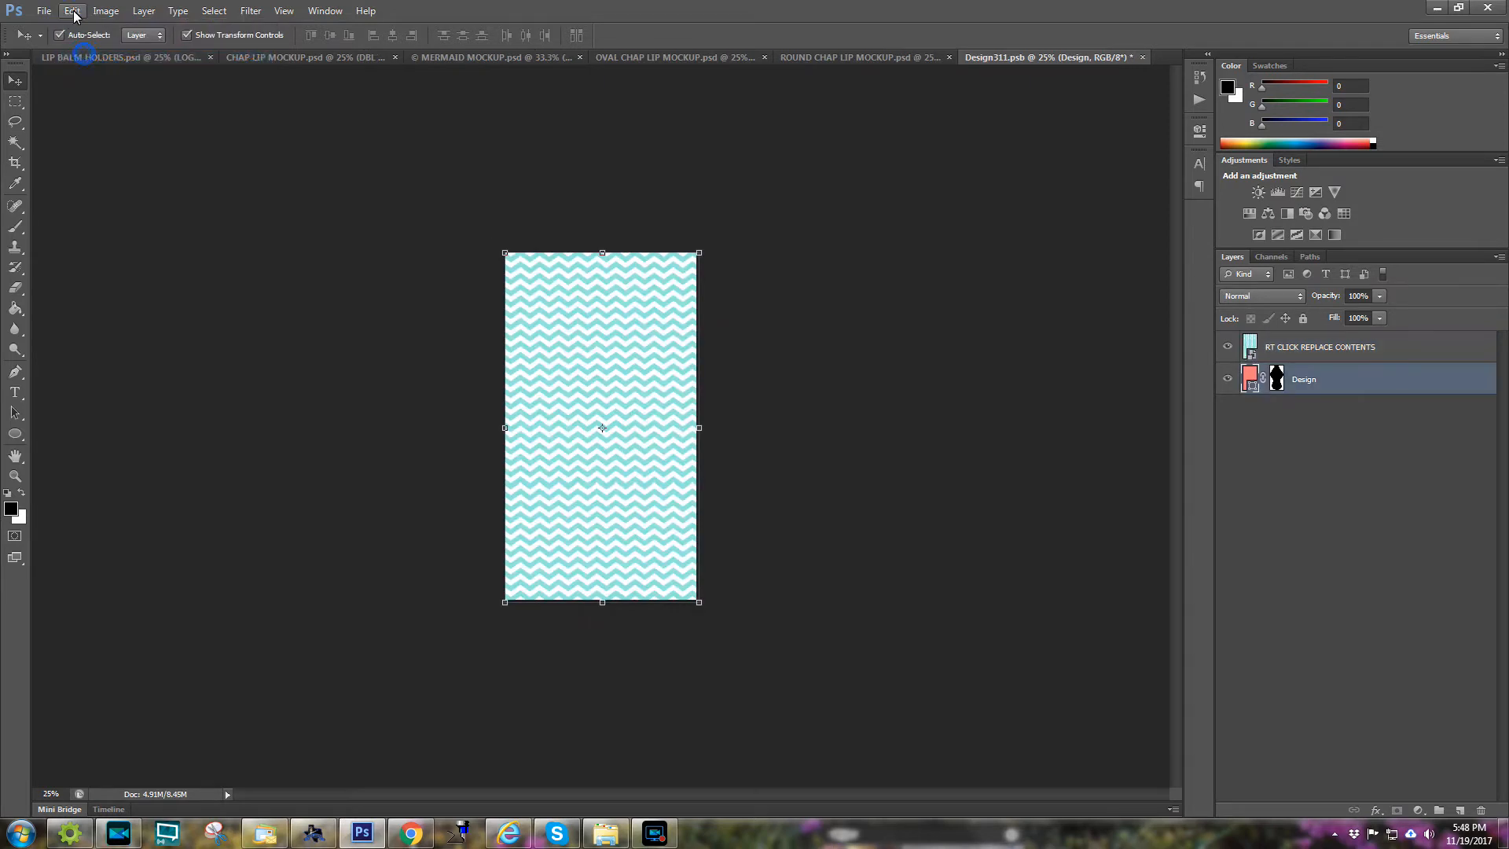
click(1305, 353)
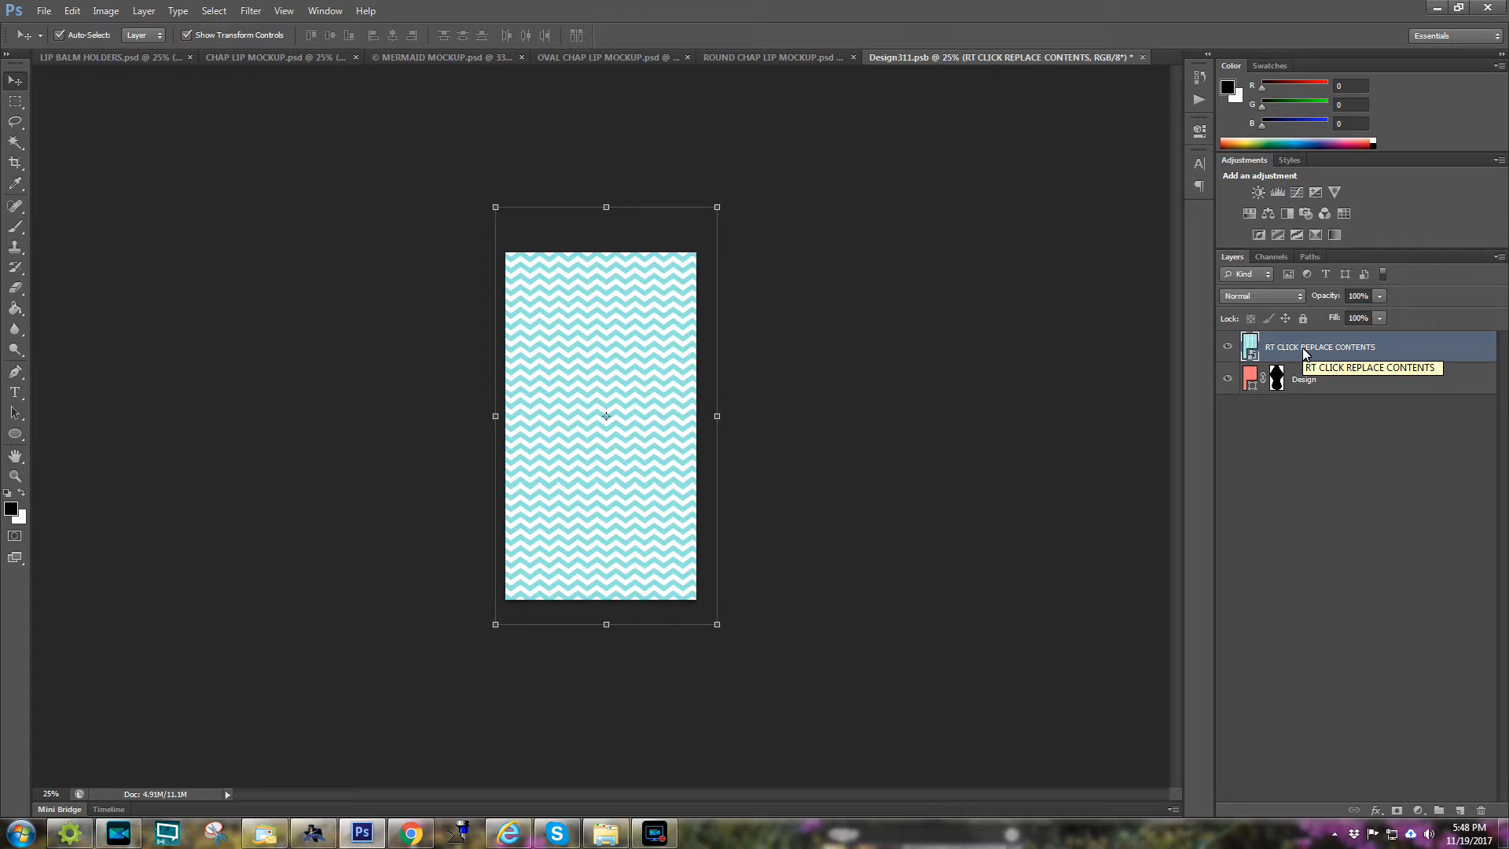
right_click(1304, 348)
right_click(1275, 354)
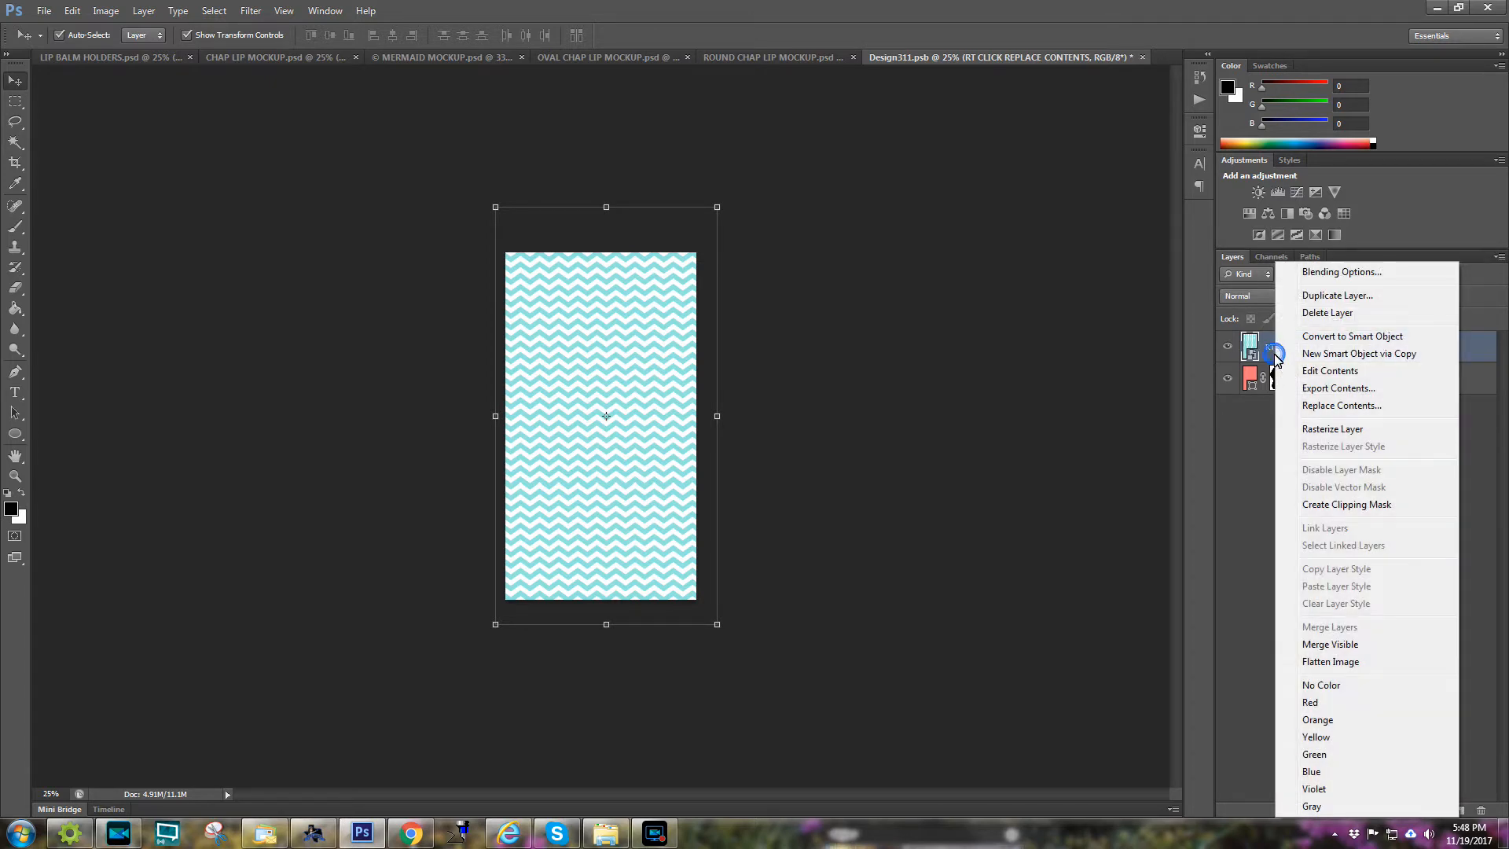
click(1331, 429)
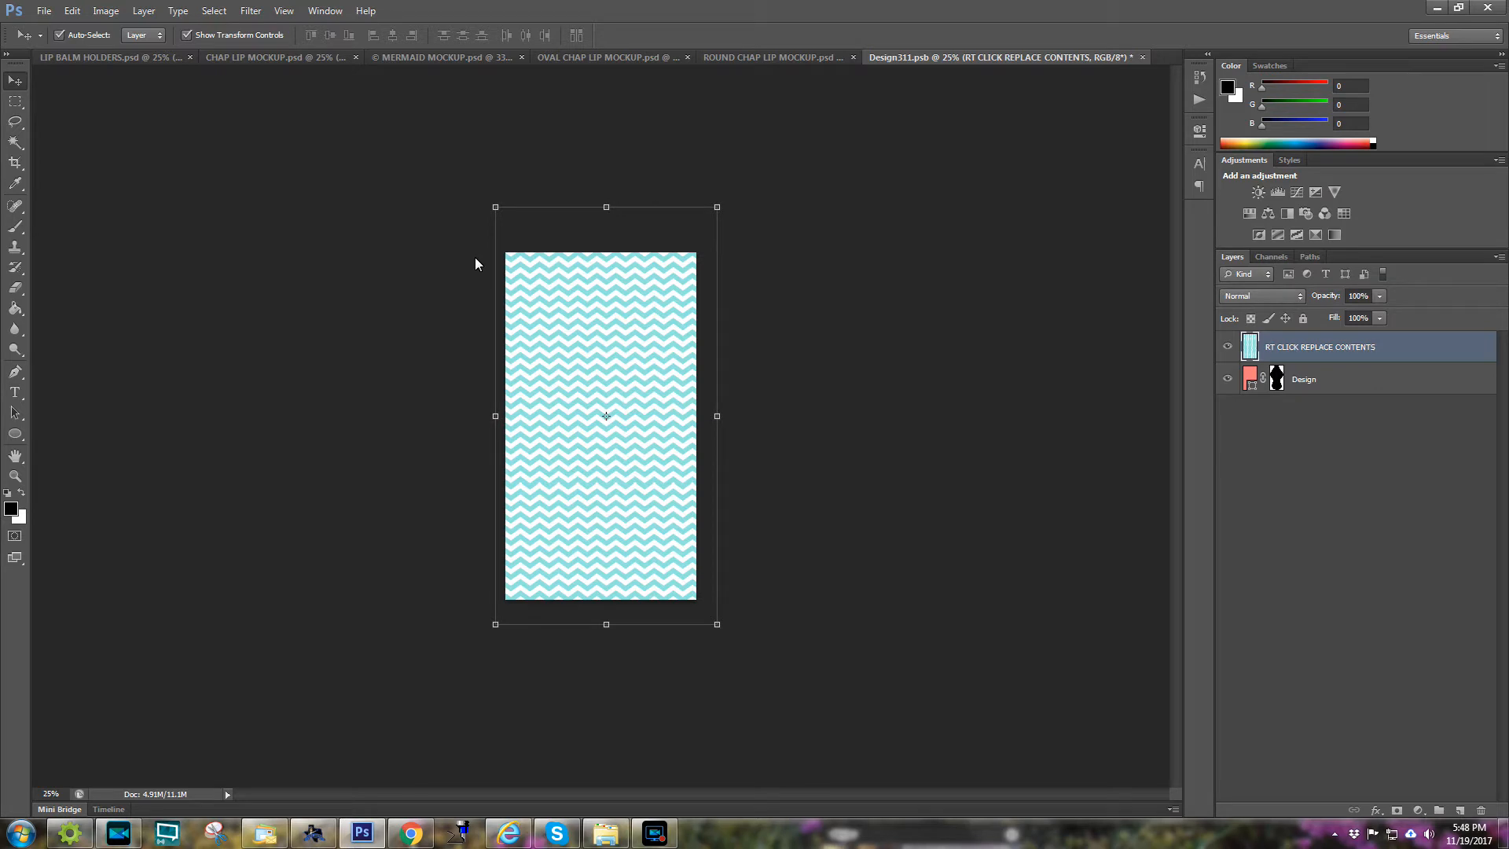
right_click(1334, 356)
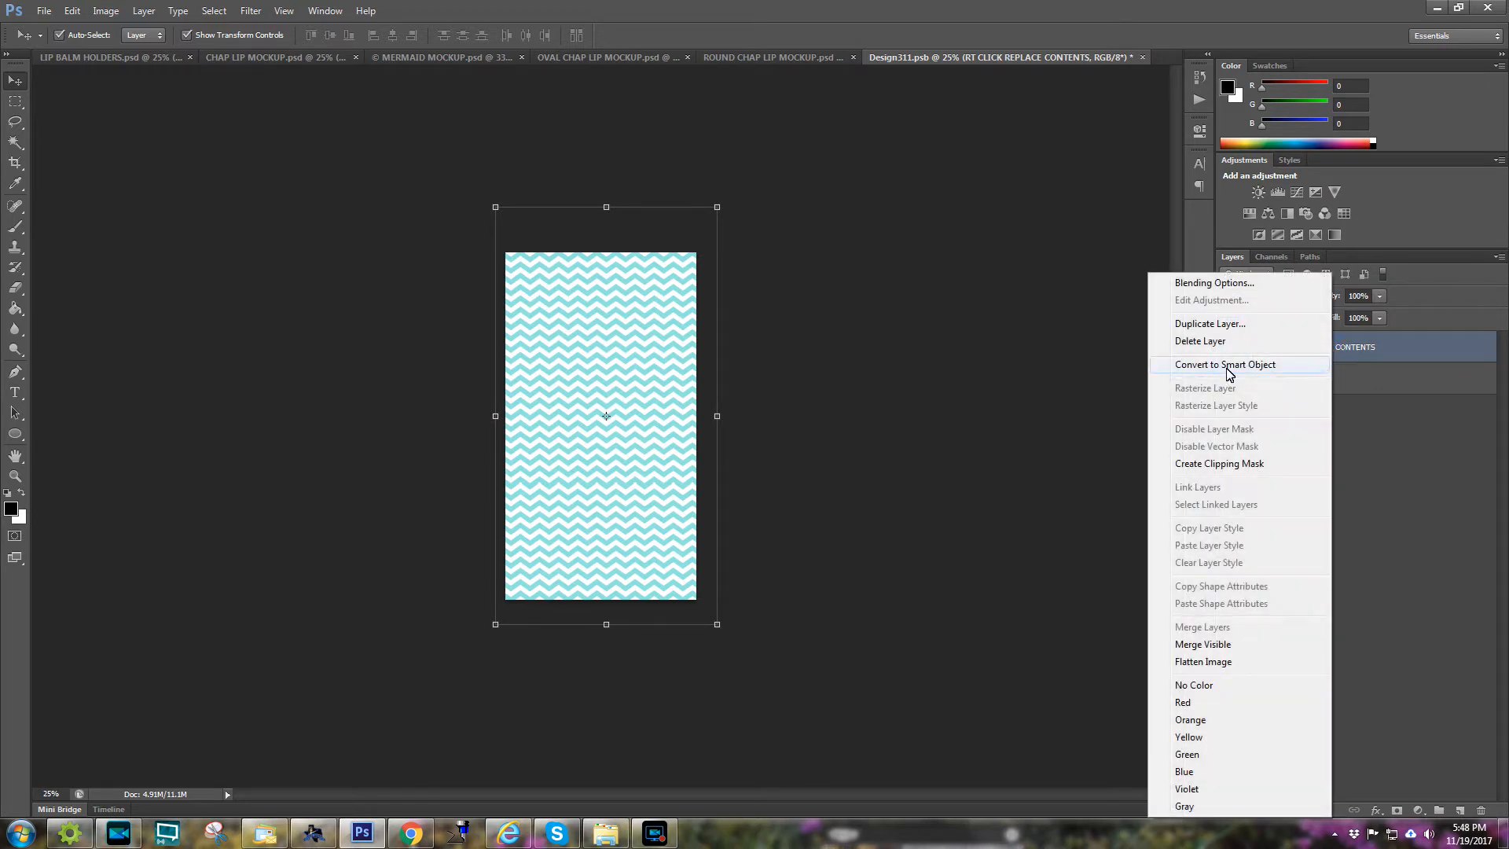
click(1367, 426)
right_click(1279, 357)
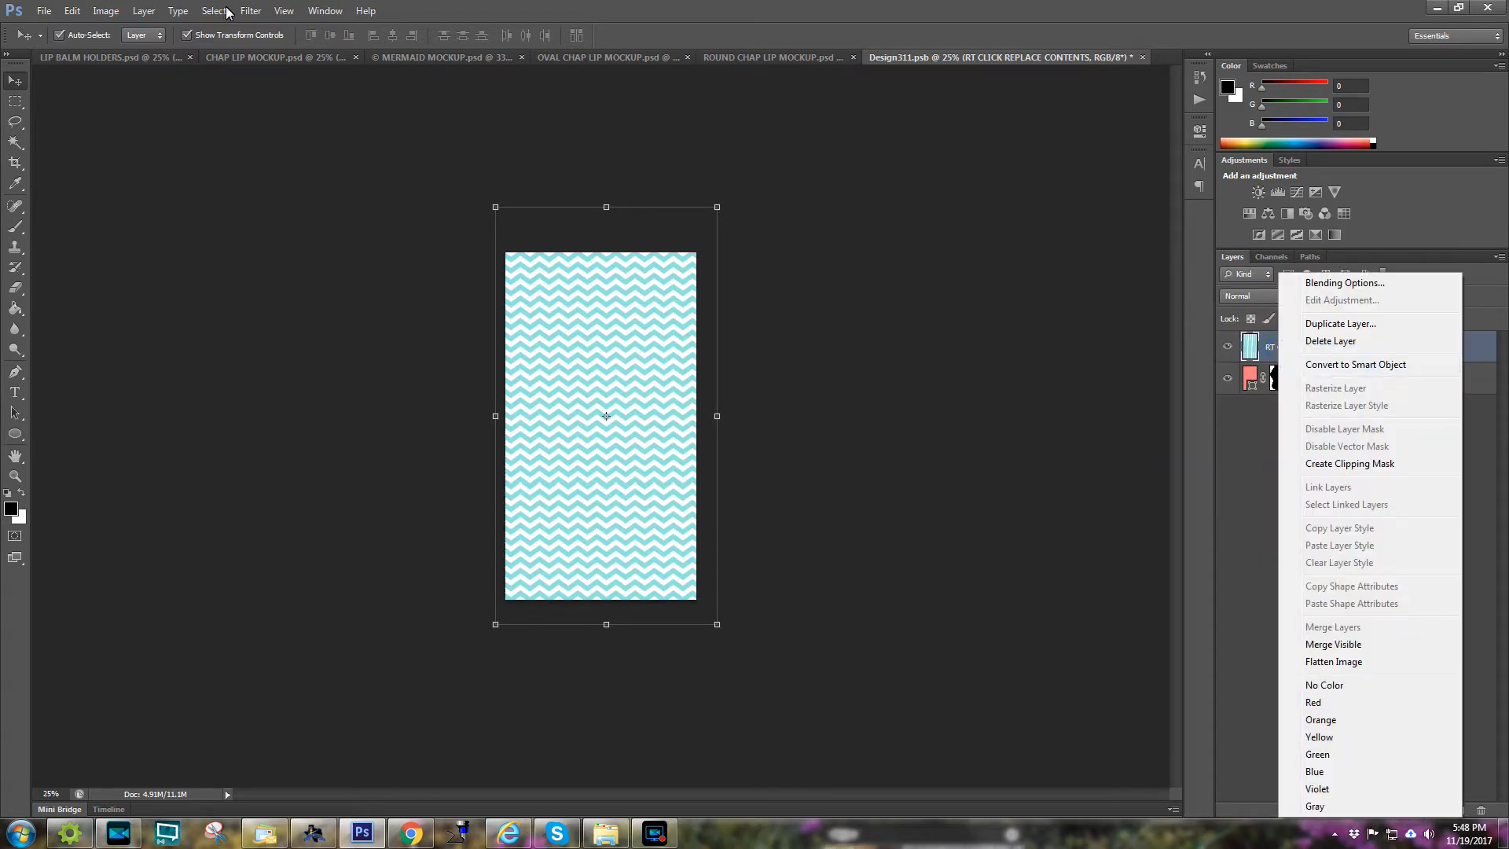
click(72, 10)
click(72, 11)
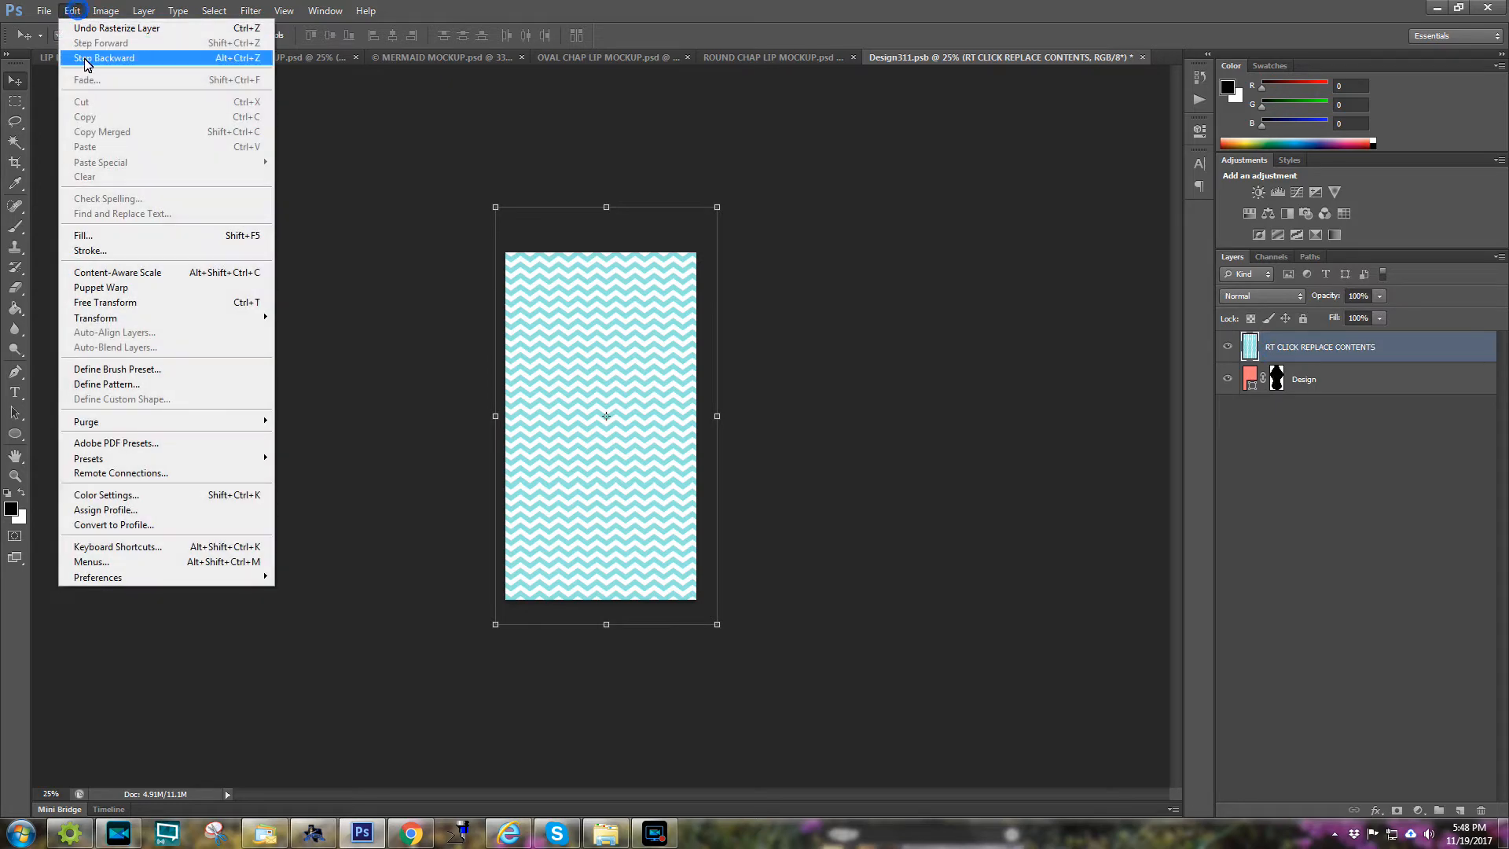
click(85, 57)
- Start replacing the RT CLICK REPLACE CONTENTS layer's contents and browse from Dropbox through _HALE BOUND and _DIGITAL TEMPLATES to the CHAPSTICK KEY RINGS folder
click(1309, 352)
right_click(1309, 353)
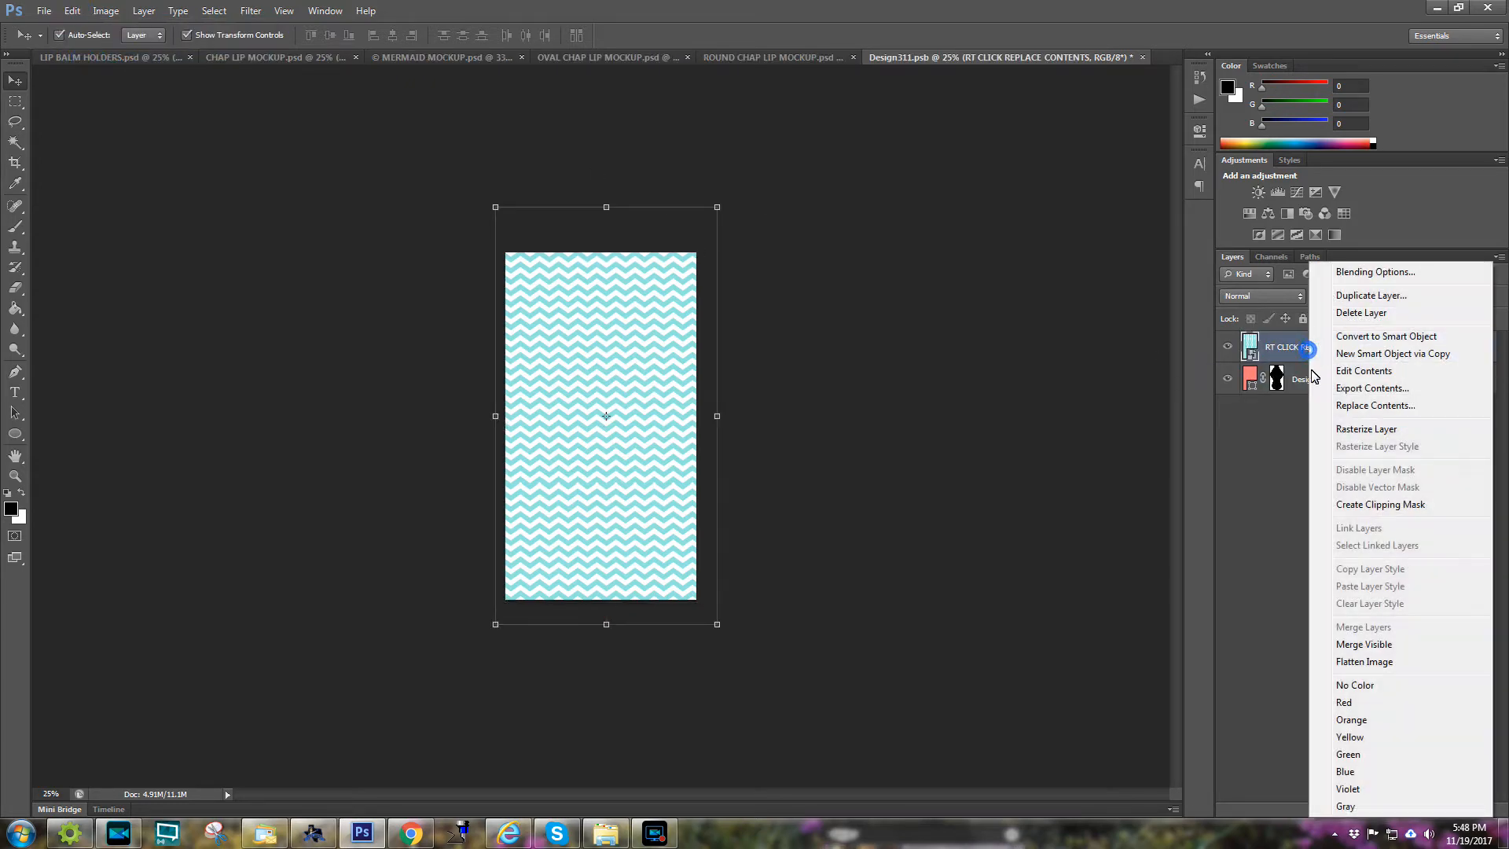
click(1372, 405)
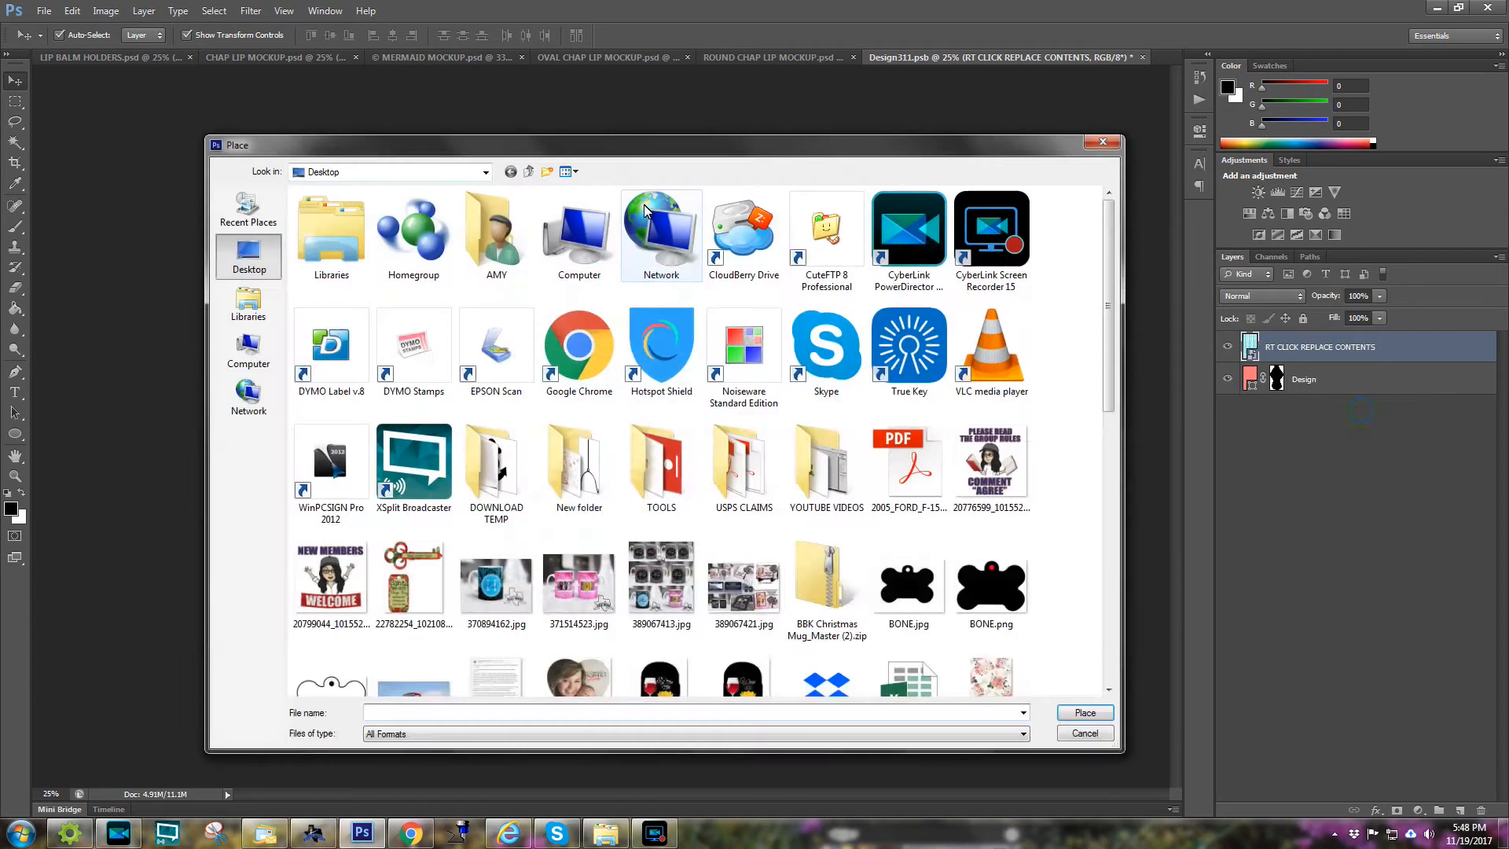
double_click(560, 235)
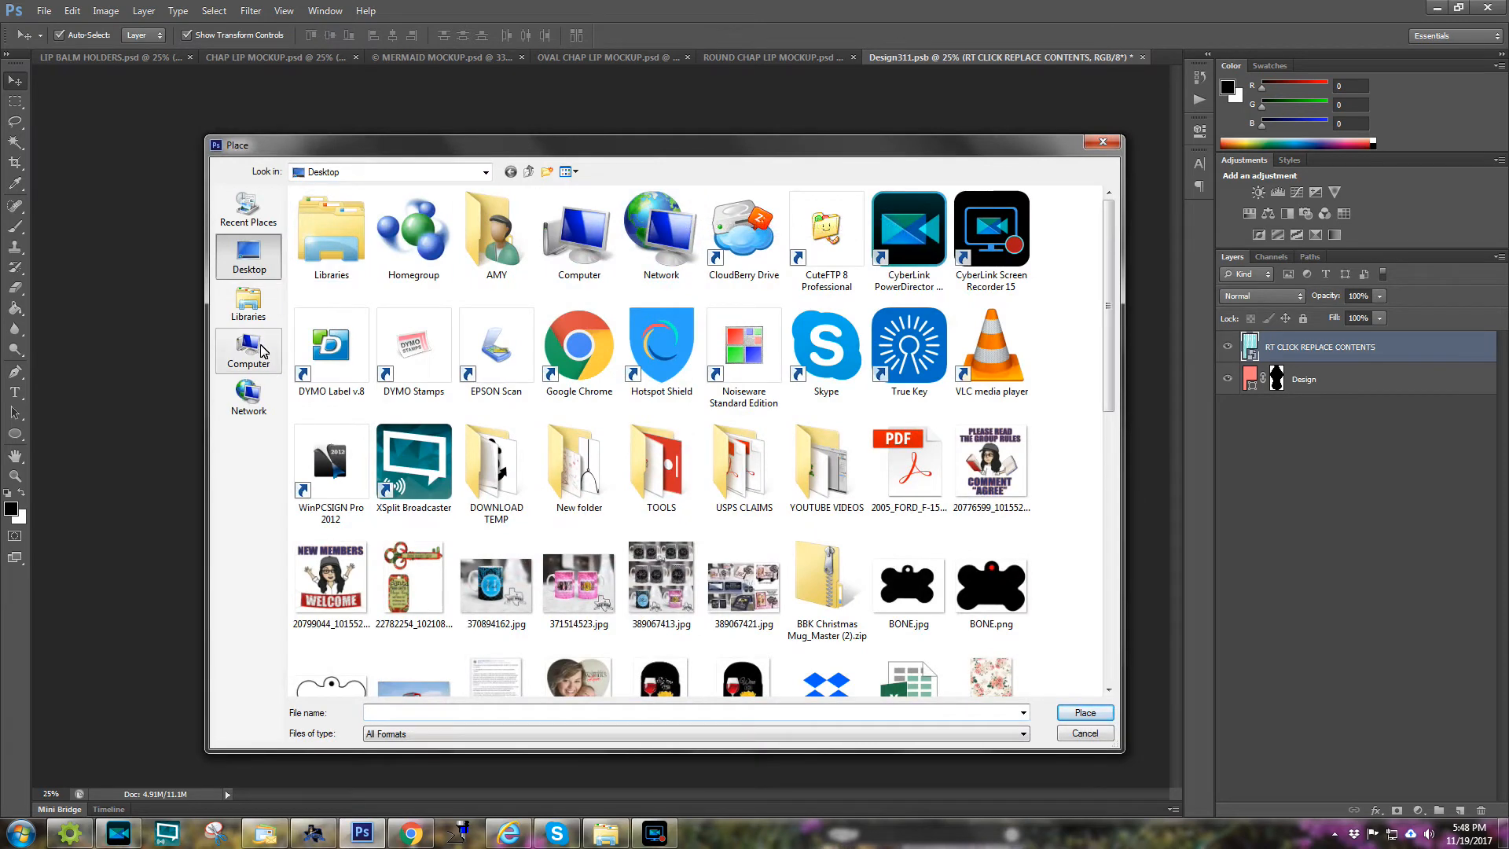
double_click(556, 234)
double_click(546, 232)
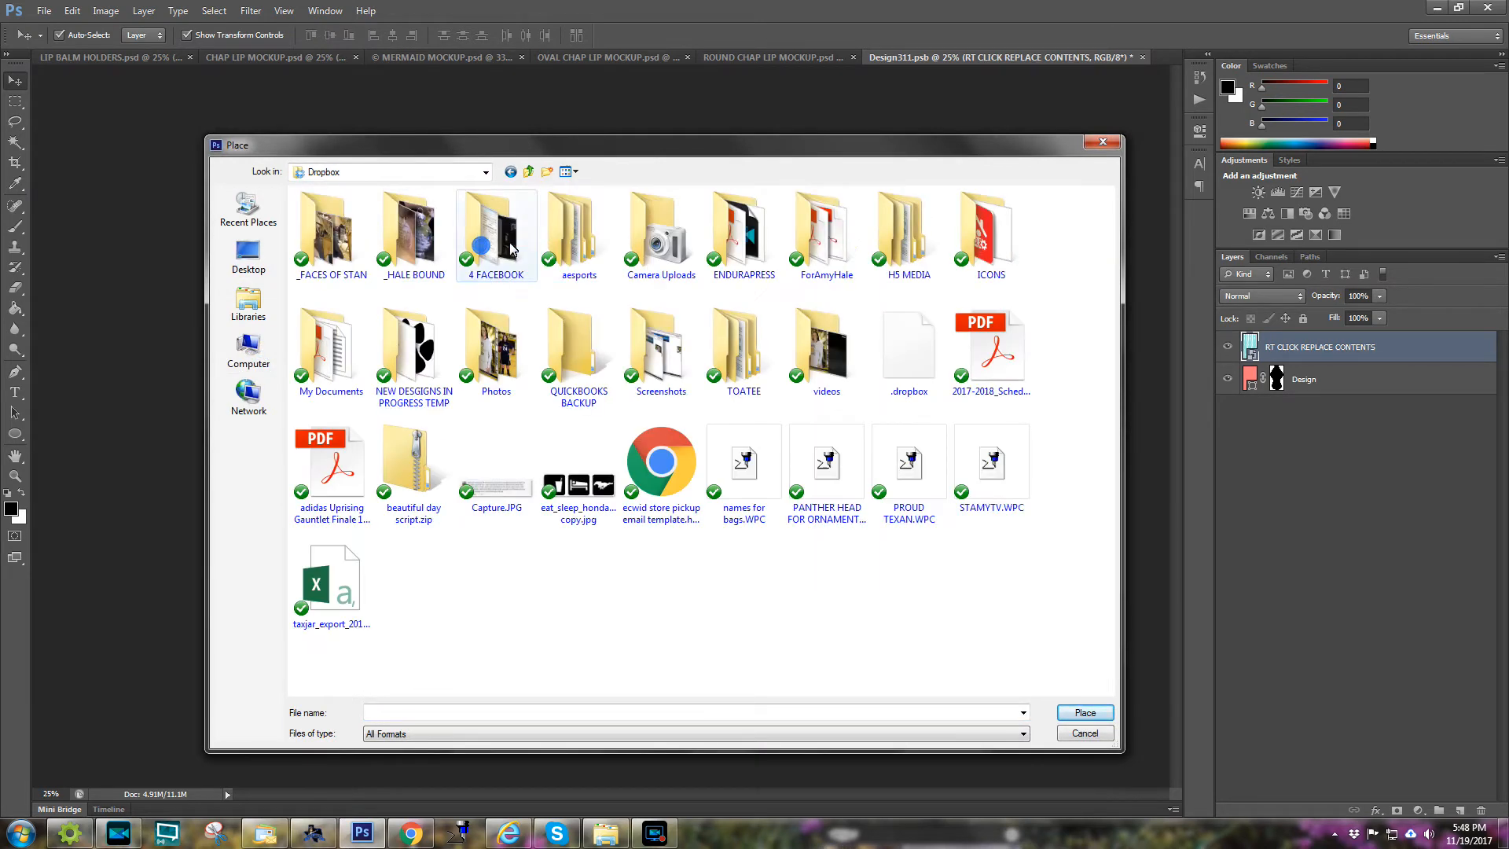
double_click(405, 253)
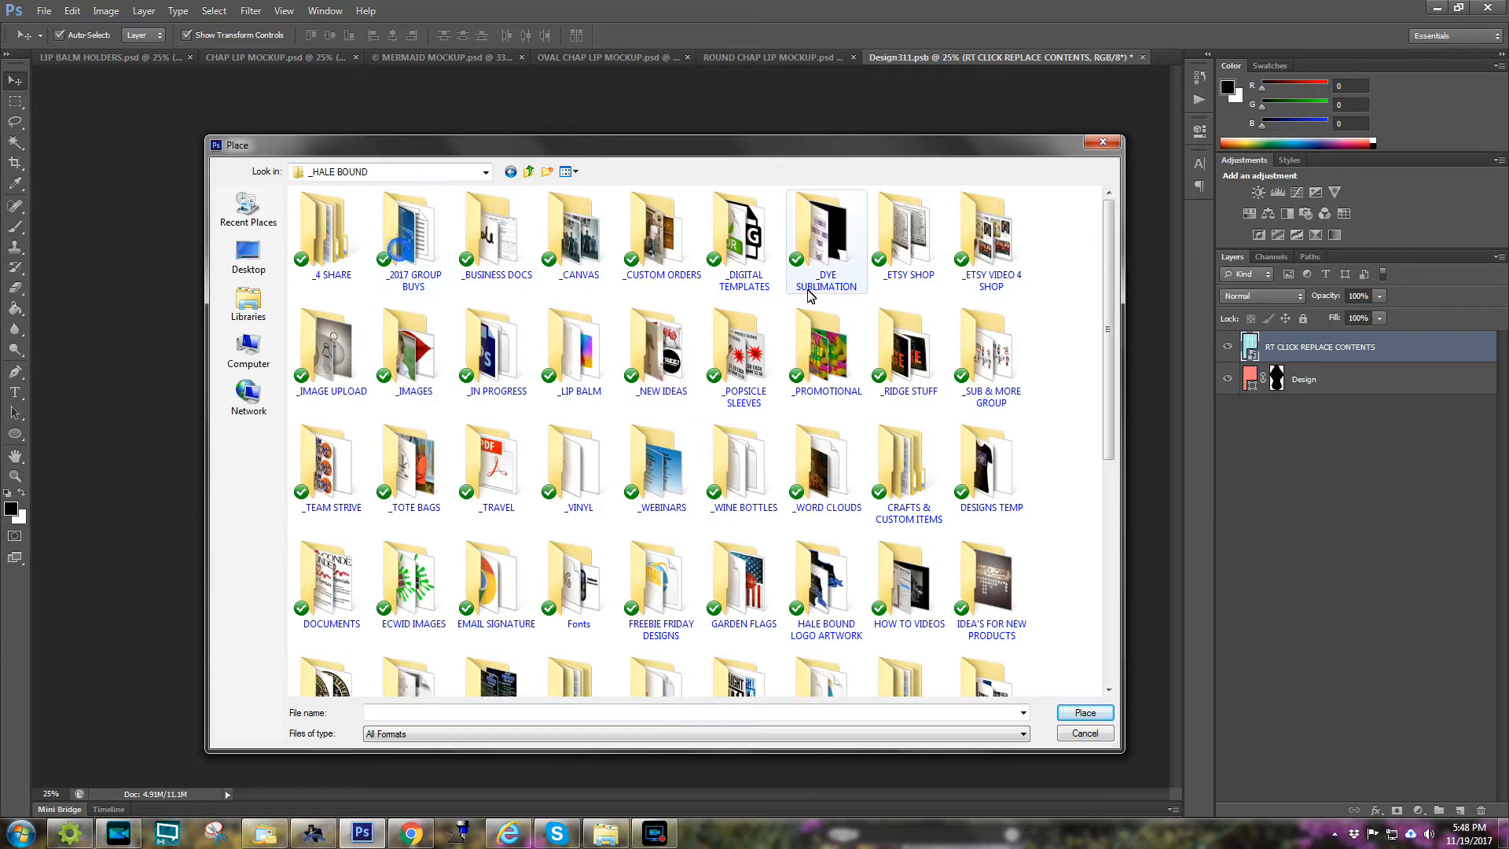
double_click(745, 240)
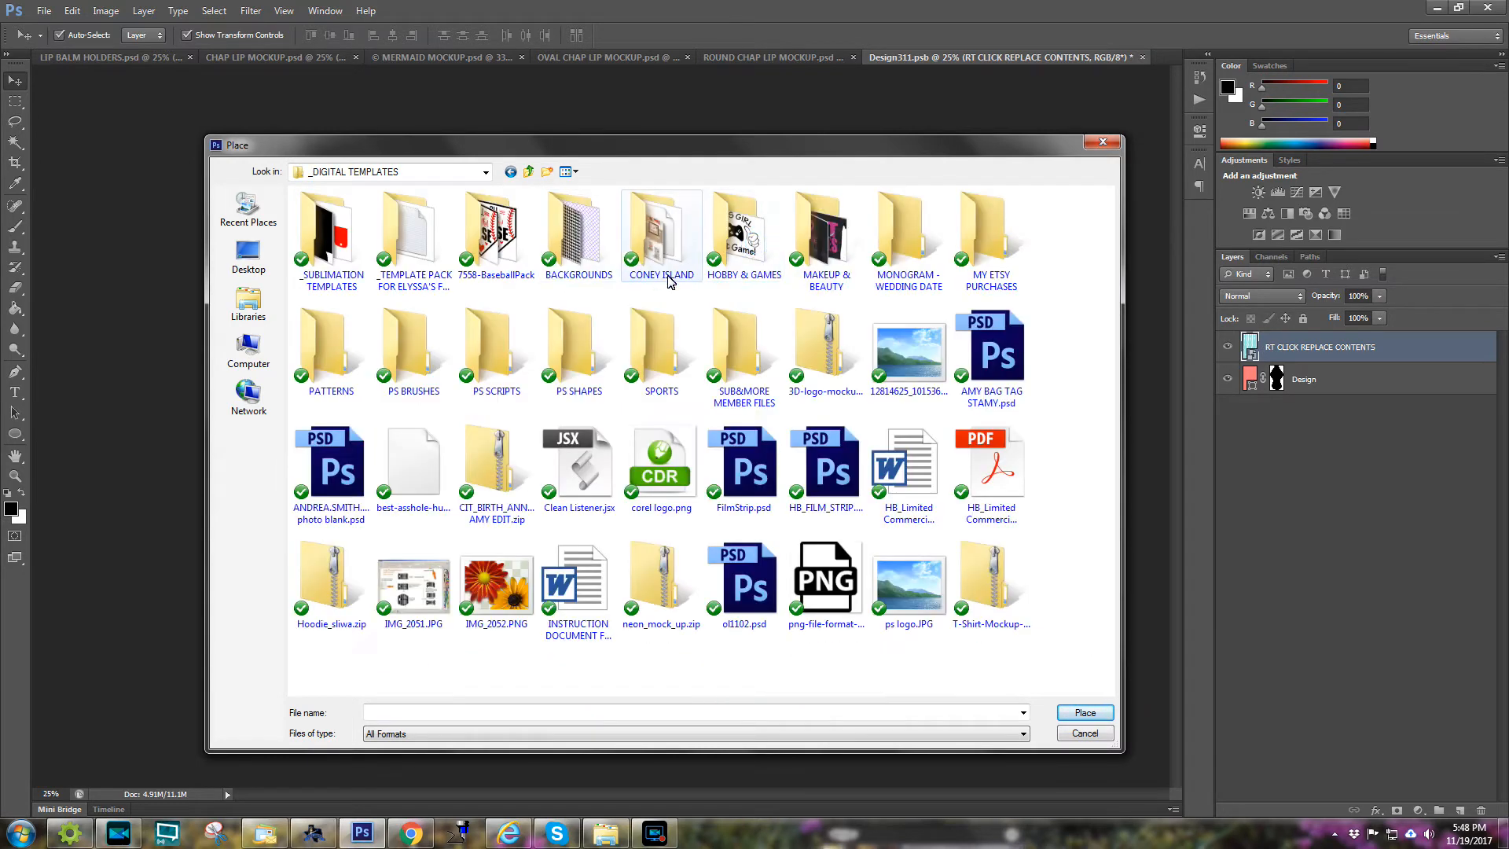
double_click(330, 240)
double_click(743, 240)
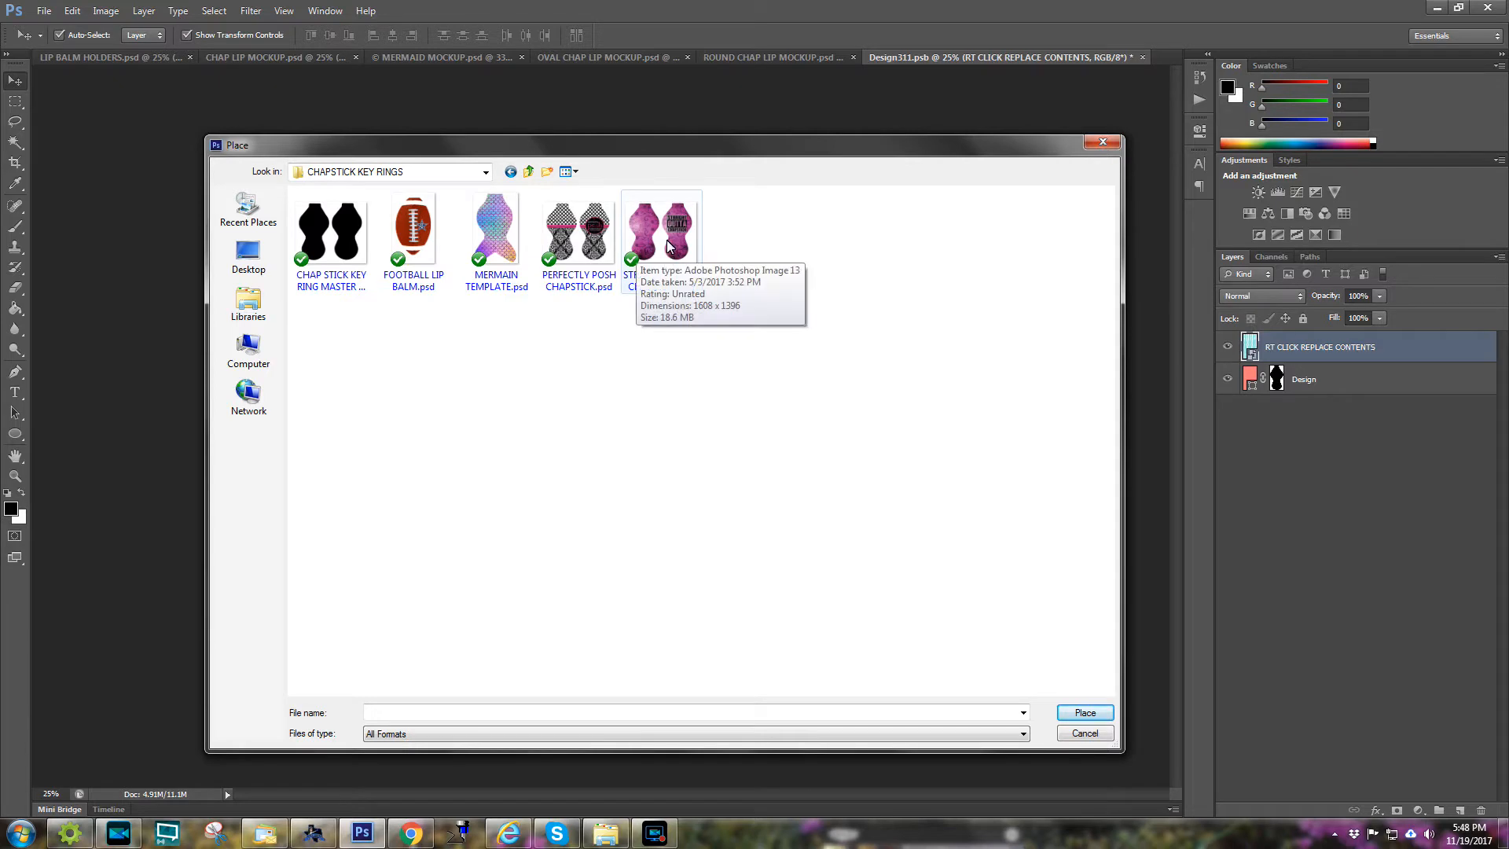
- Replace the RT CLICK REPLACE CONTENTS layer's contents with STRAIGHT OUTTA CHAPSTICK.psd
right_click(668, 244)
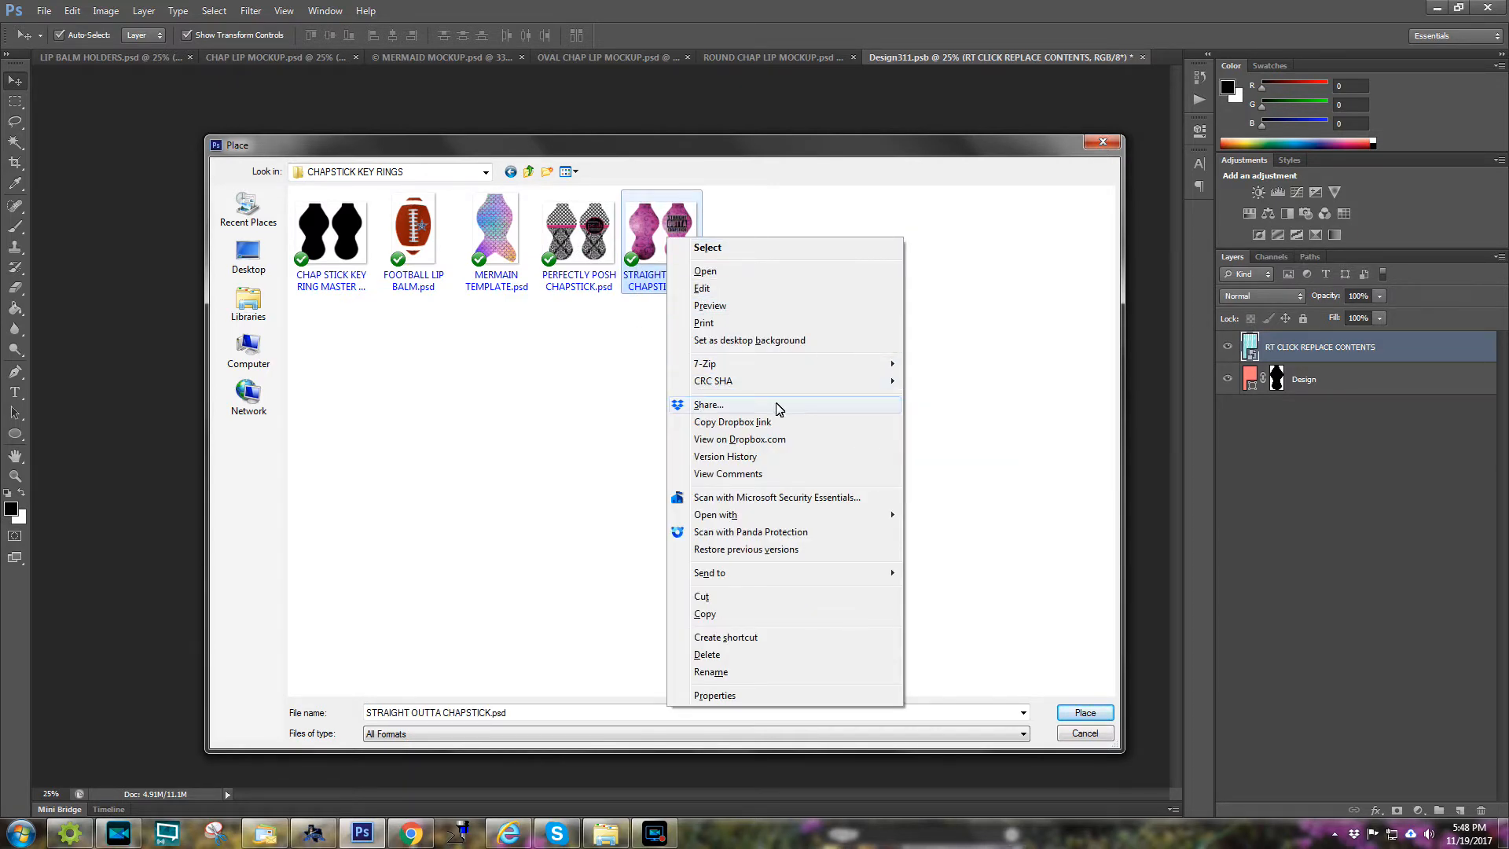
mouse_move(775, 389)
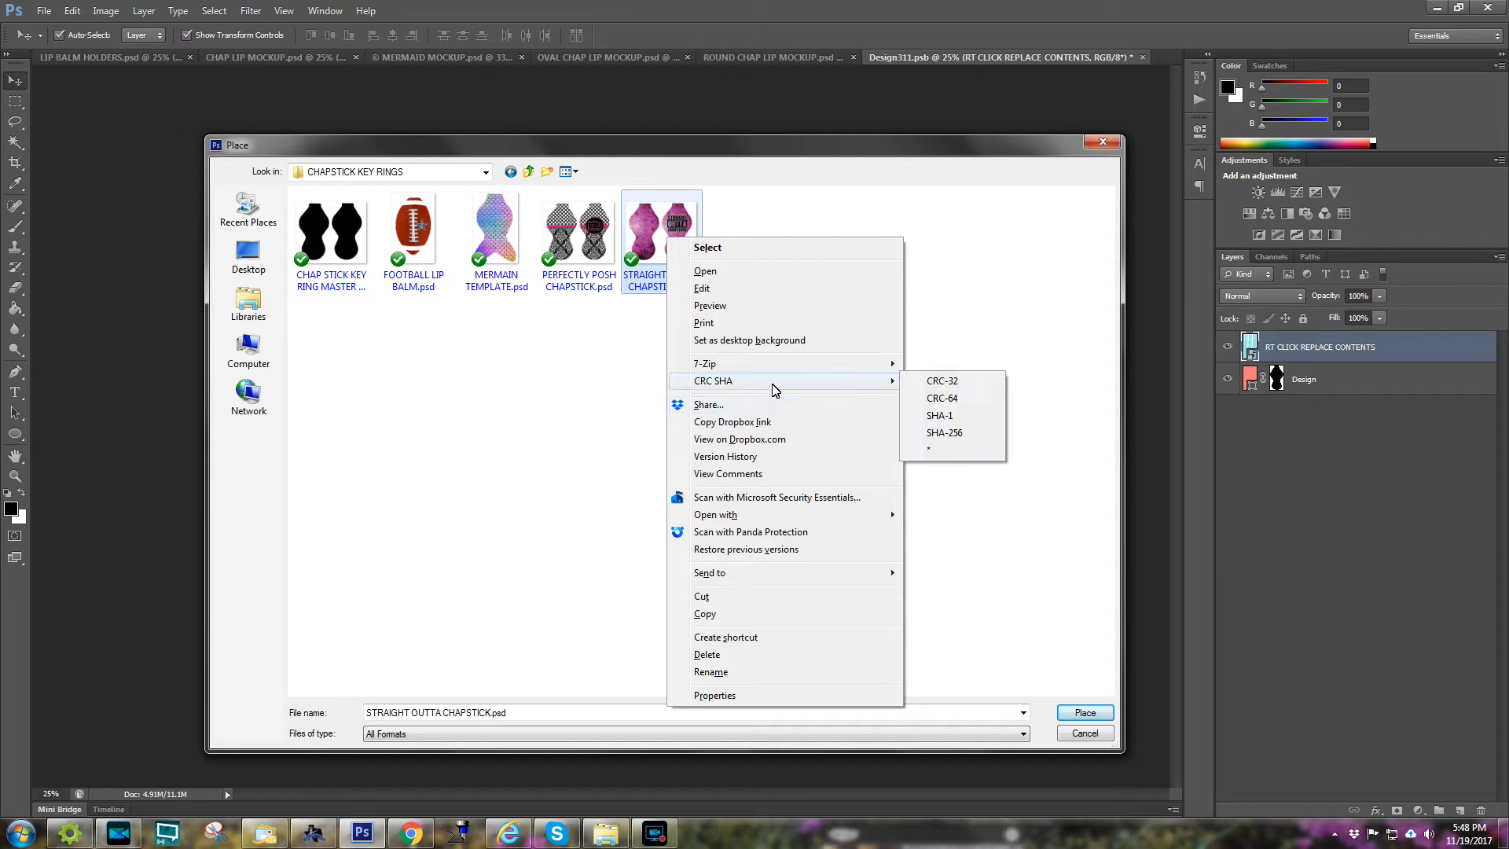
click(664, 239)
click(667, 283)
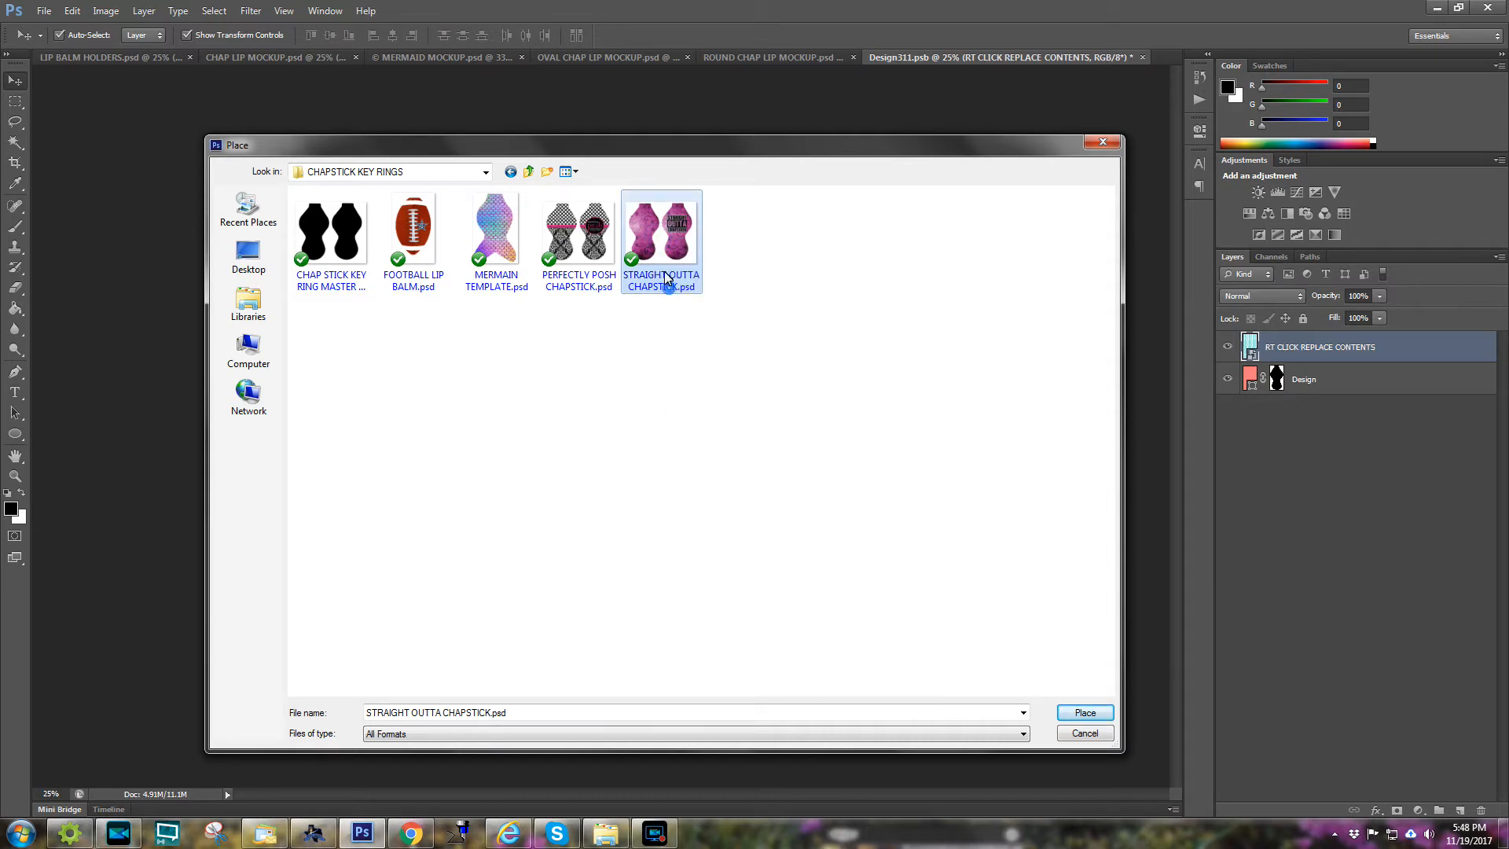
double_click(674, 232)
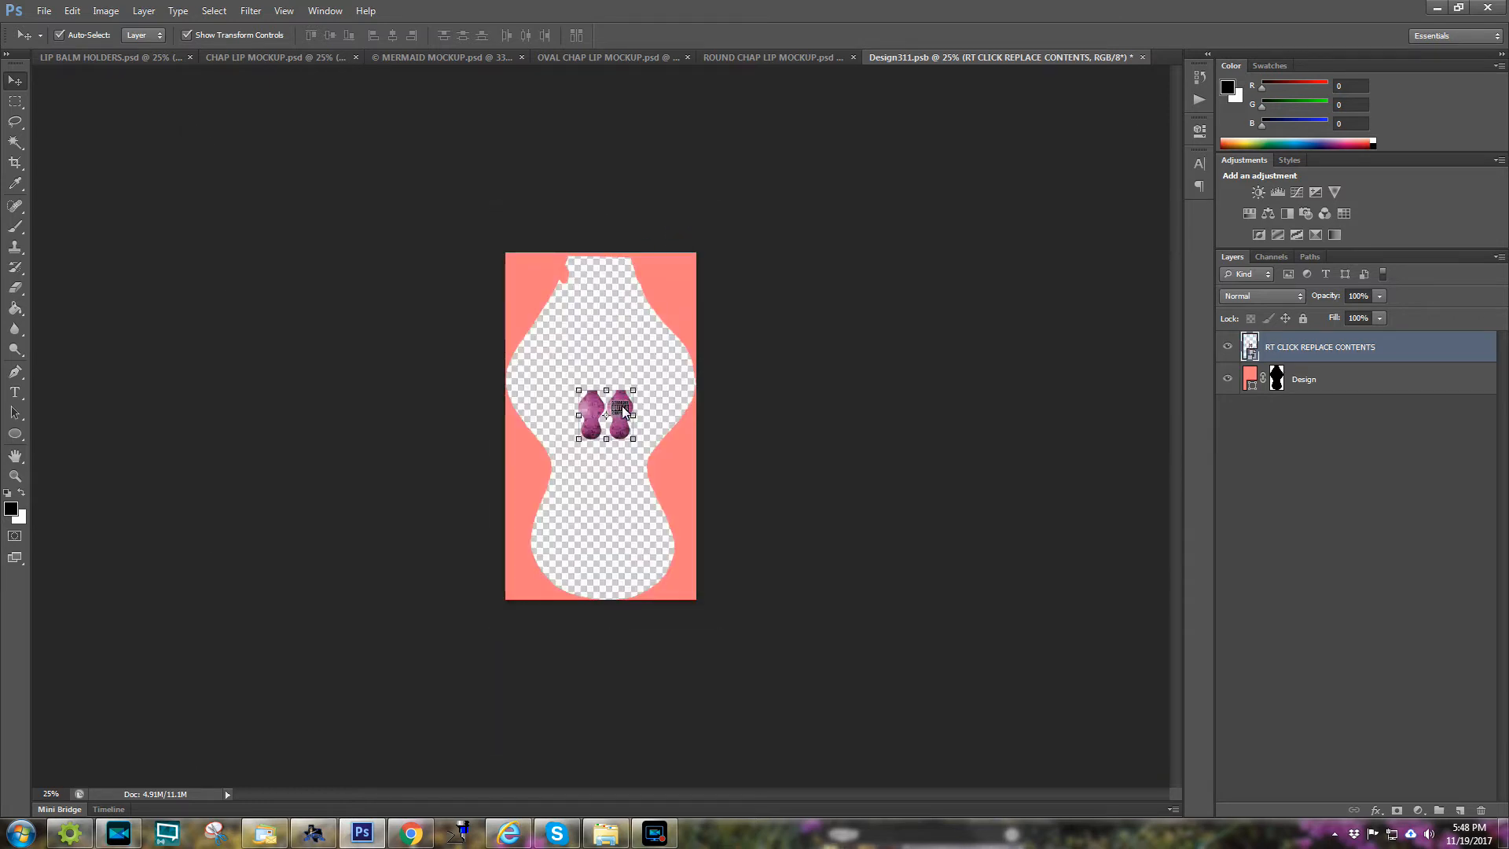
- Enlarge the placed design until its plain patterned half covers the holder template, apply the transform and nudge it slightly left
drag(621, 410, 966, 664)
key(ctrl+t)
drag(672, 456, 659, 445)
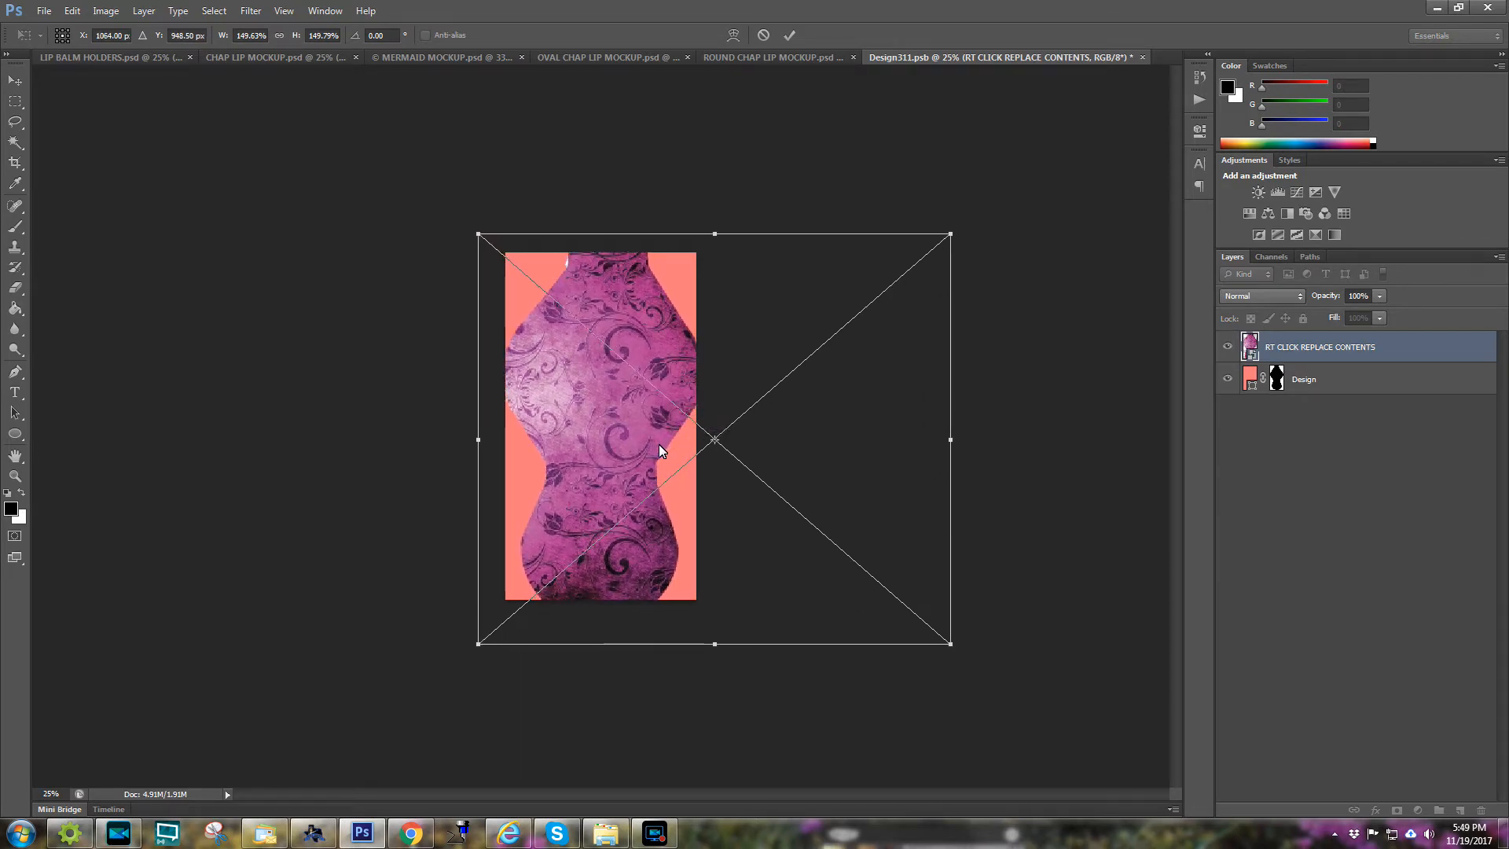
key(Return)
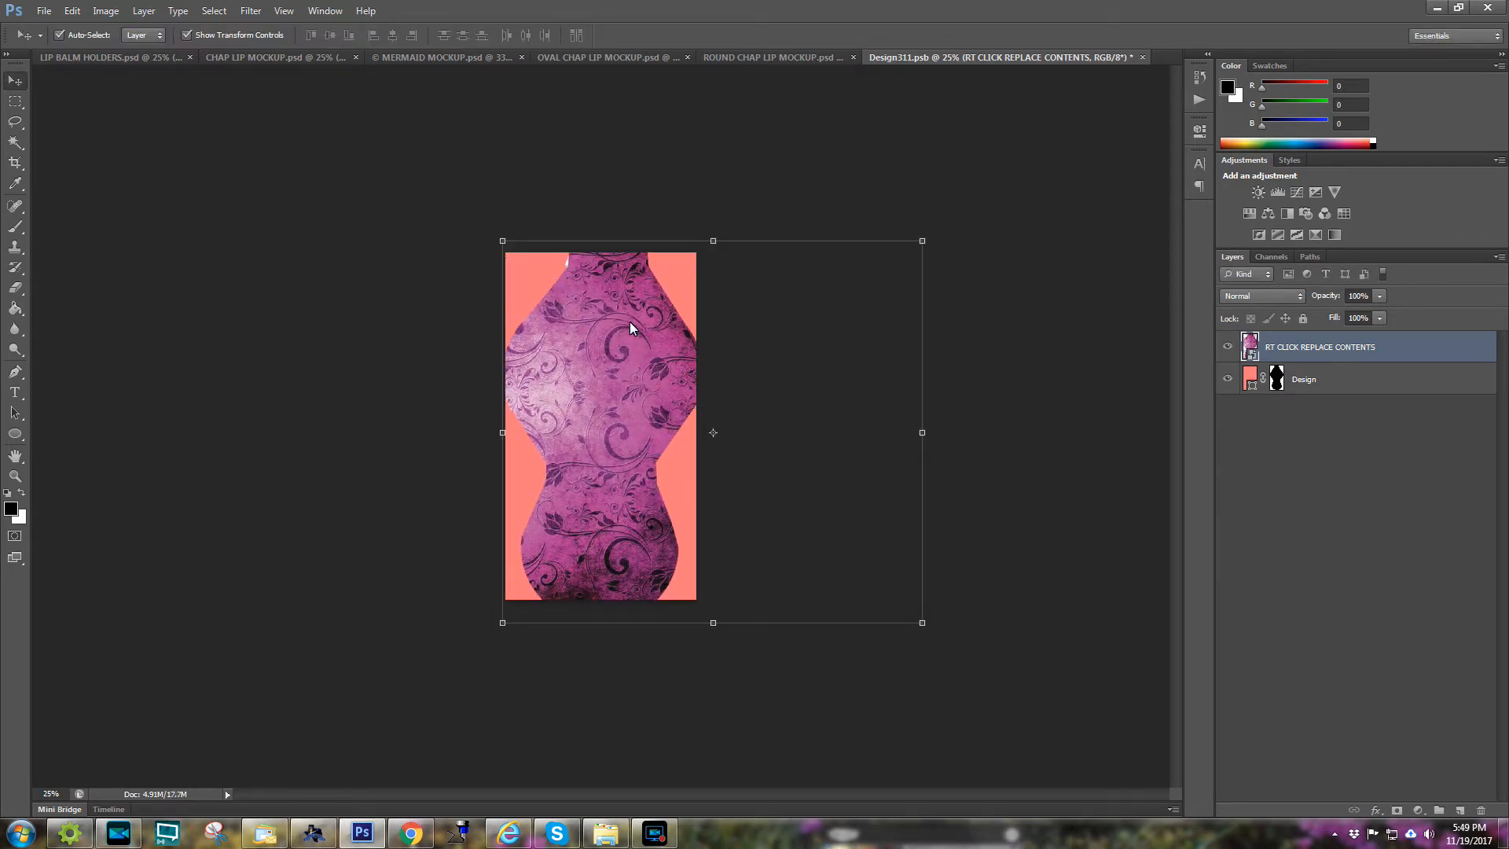
key(Left)
key(Left)
key(Left)
key(Left)
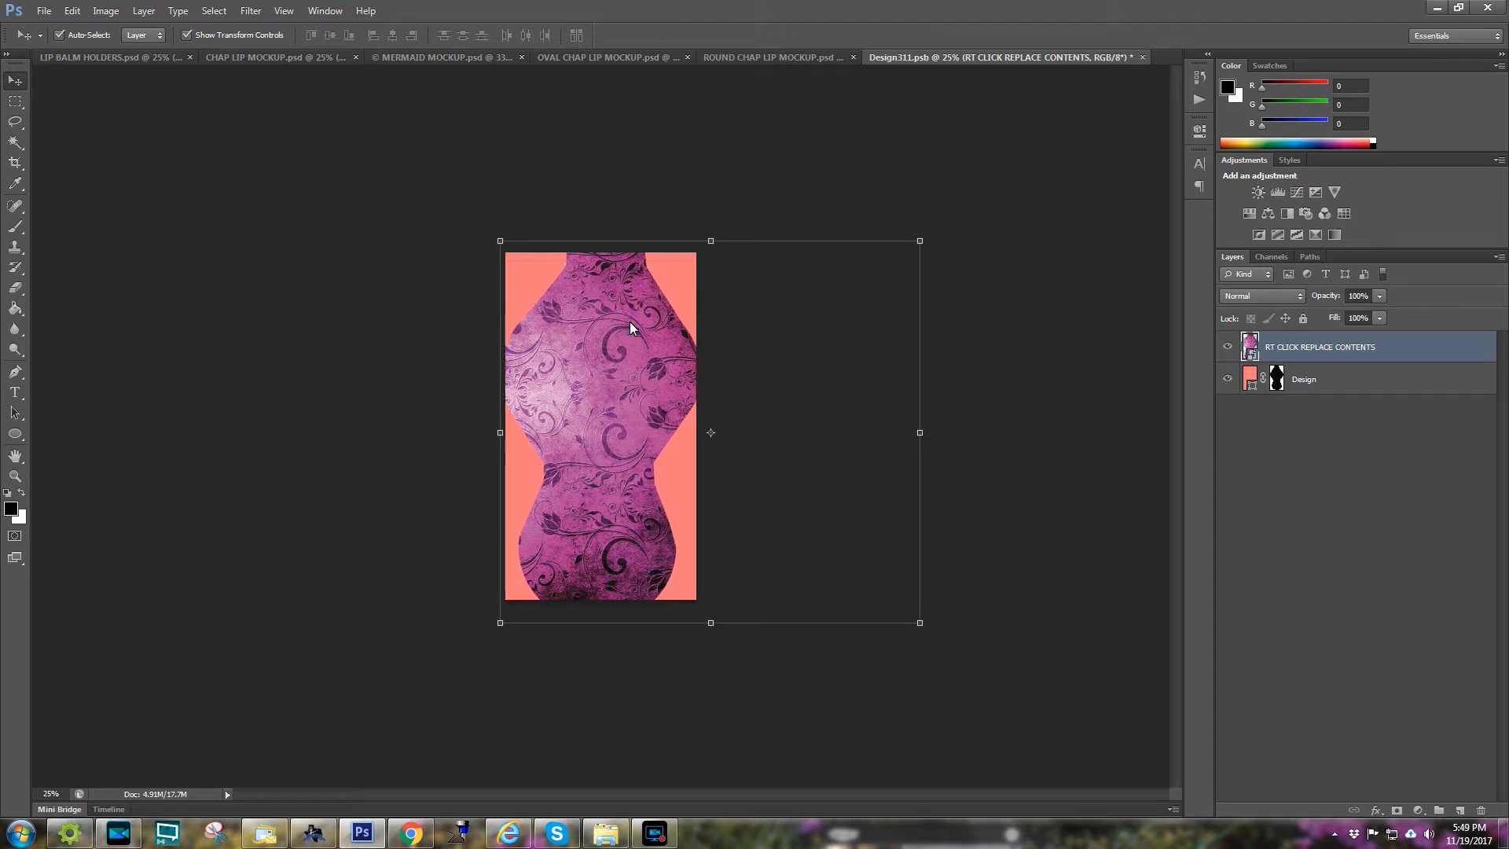
- Resize the purple design from its opposite corners and nudge it right over the holder outline
drag(499, 626, 475, 631)
drag(944, 227, 929, 241)
key(Right)
key(Right)
key(Right)
key(Right)
key(Right)
key(Right)
key(Right)
key(Right)
key(Right)
key(Right)
key(Right)
key(Right)
key(Right)
key(Right)
key(Right)
key(Right)
key(Right)
key(Right)
key(Right)
key(Right)
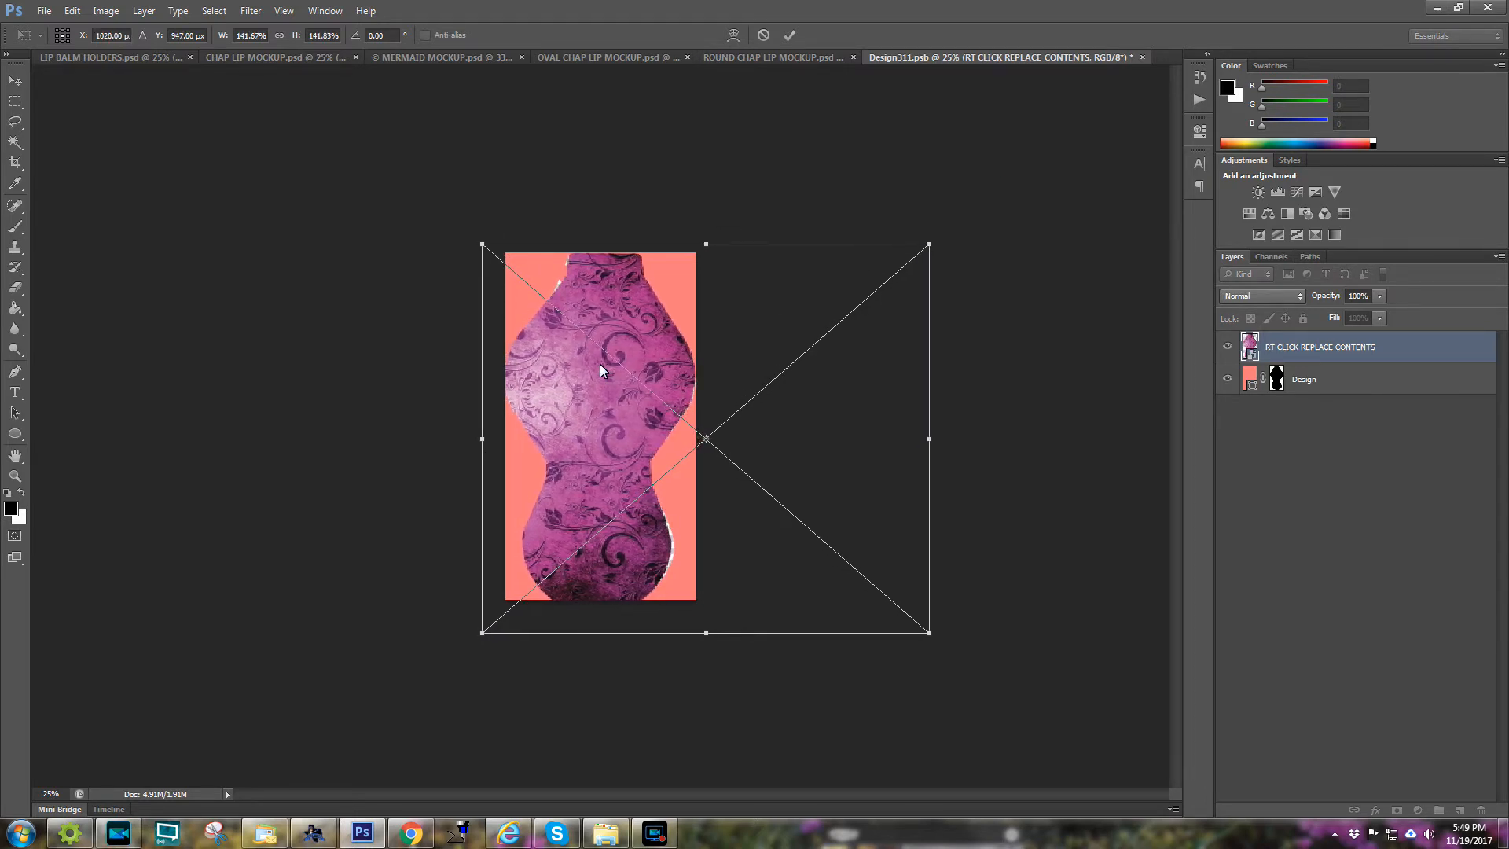
- Widen the purple design from both sides, reposition it over the holder outline and apply the transform
drag(933, 442, 941, 438)
drag(479, 427, 476, 427)
drag(611, 483, 616, 474)
key(Return)
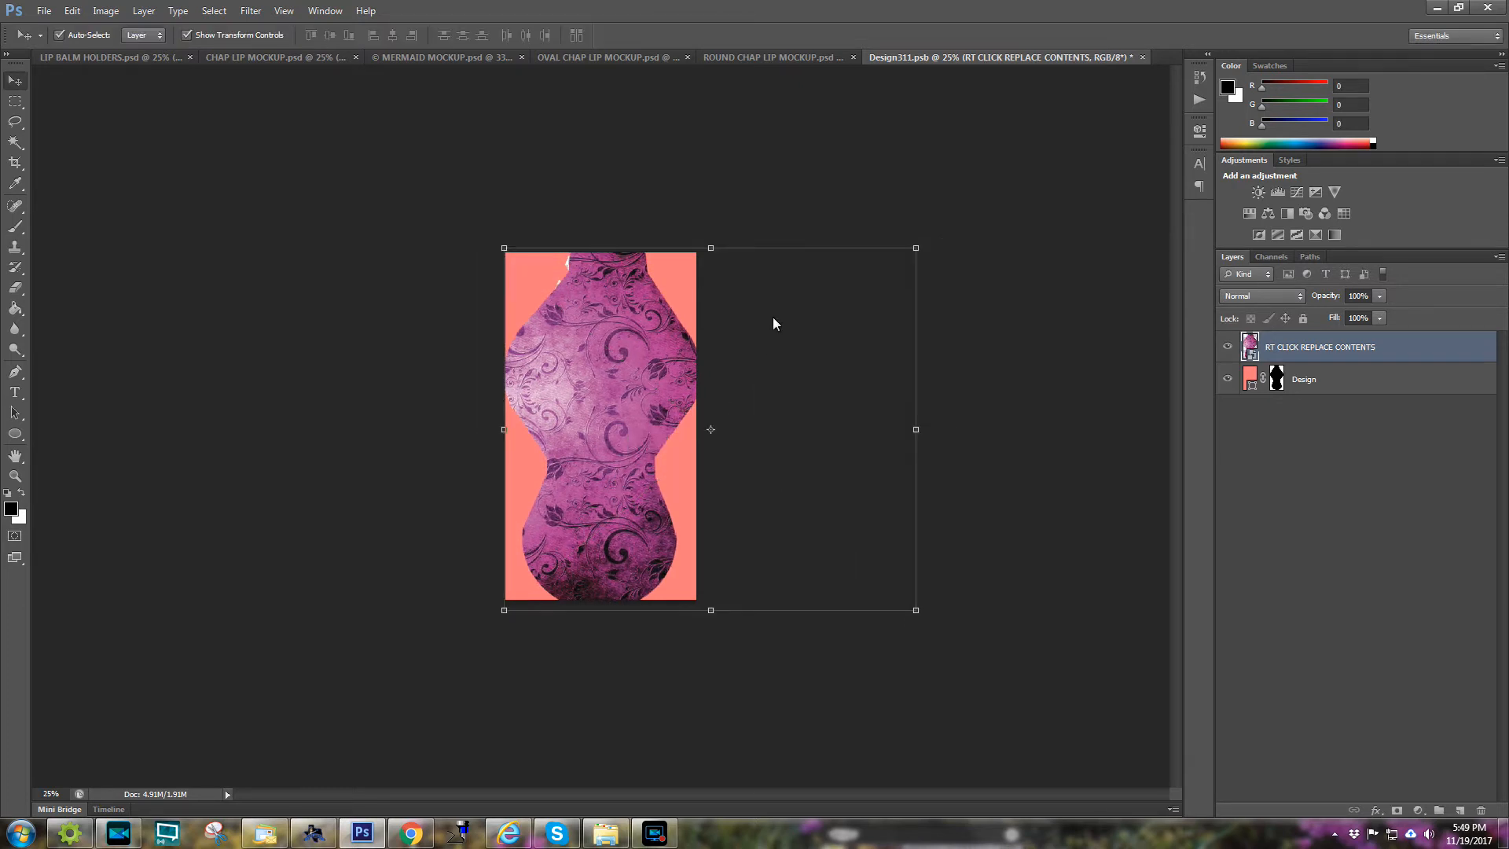
- Save Design311.psb and view the purple patterned holder in CHAP LIP MOCKUP.psd
click(43, 10)
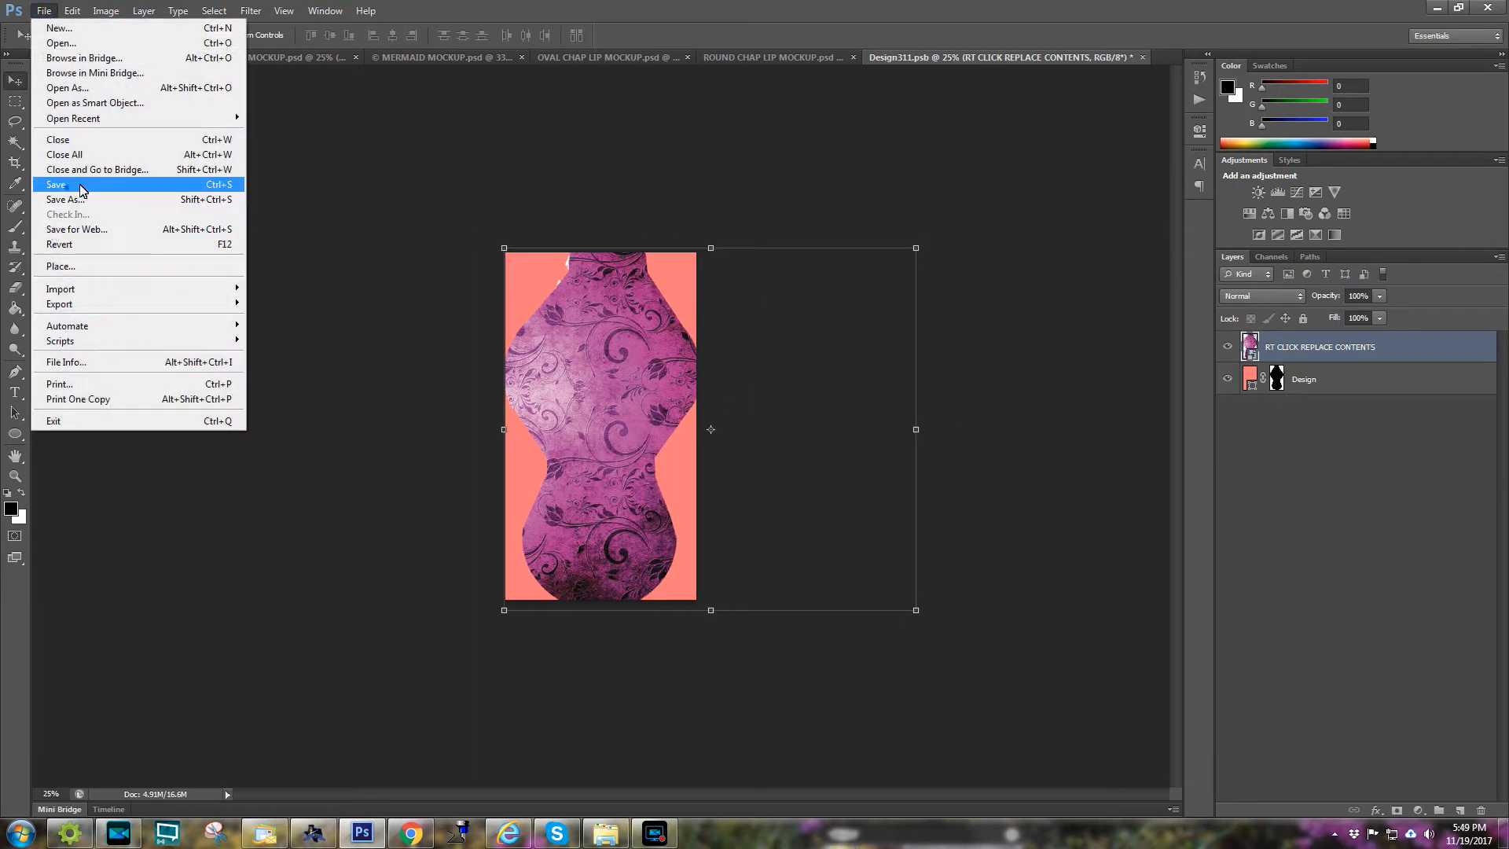
click(64, 186)
click(265, 57)
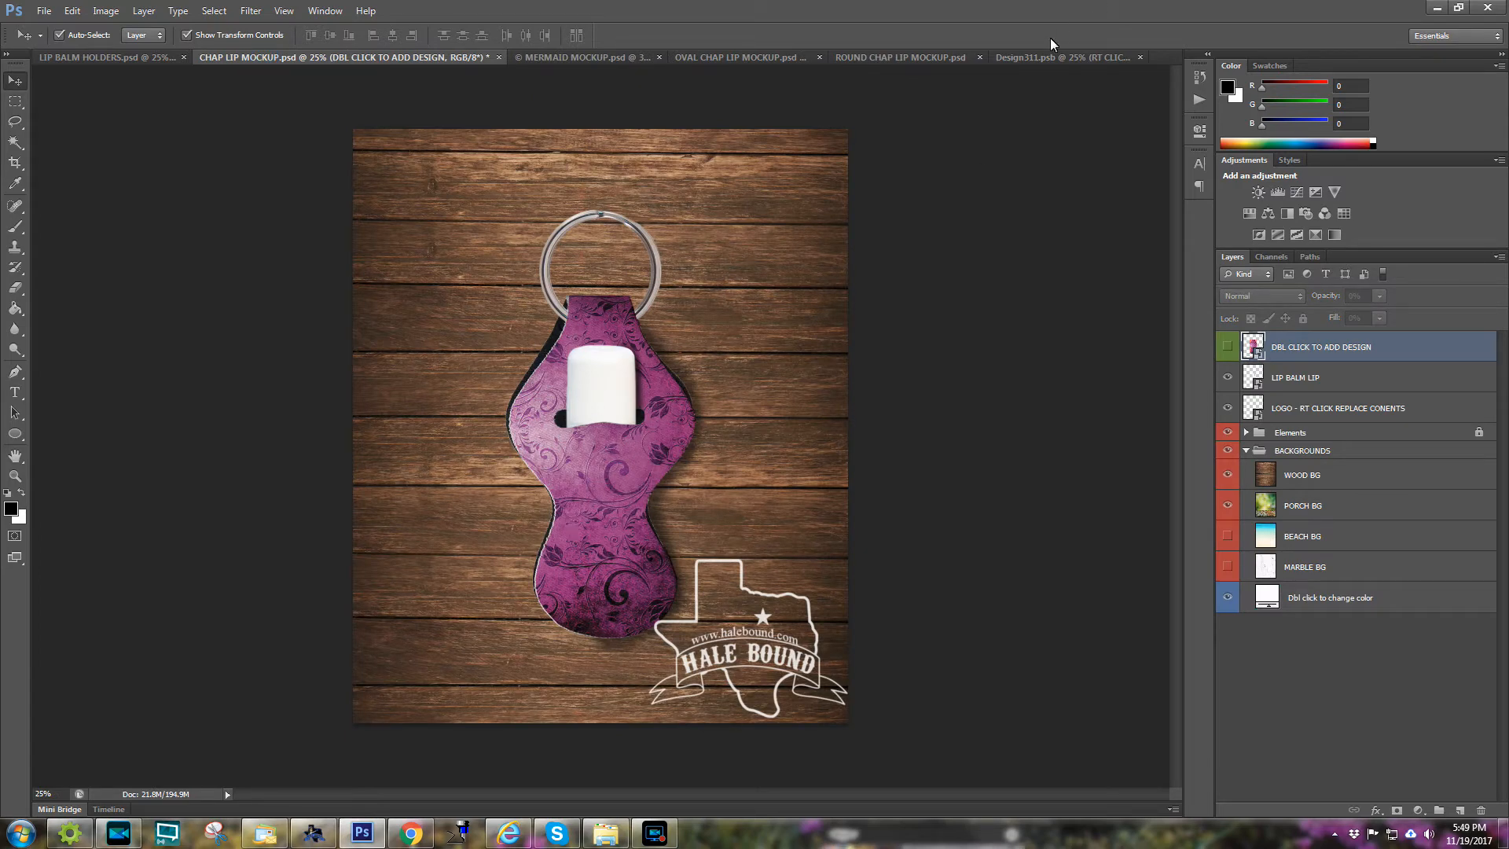
- Shift the design in Design311.psb so its STRAIGHT OUTTA CHAPSTICK half fills the holder, save it and view the mockup
click(1050, 58)
drag(627, 375, 569, 383)
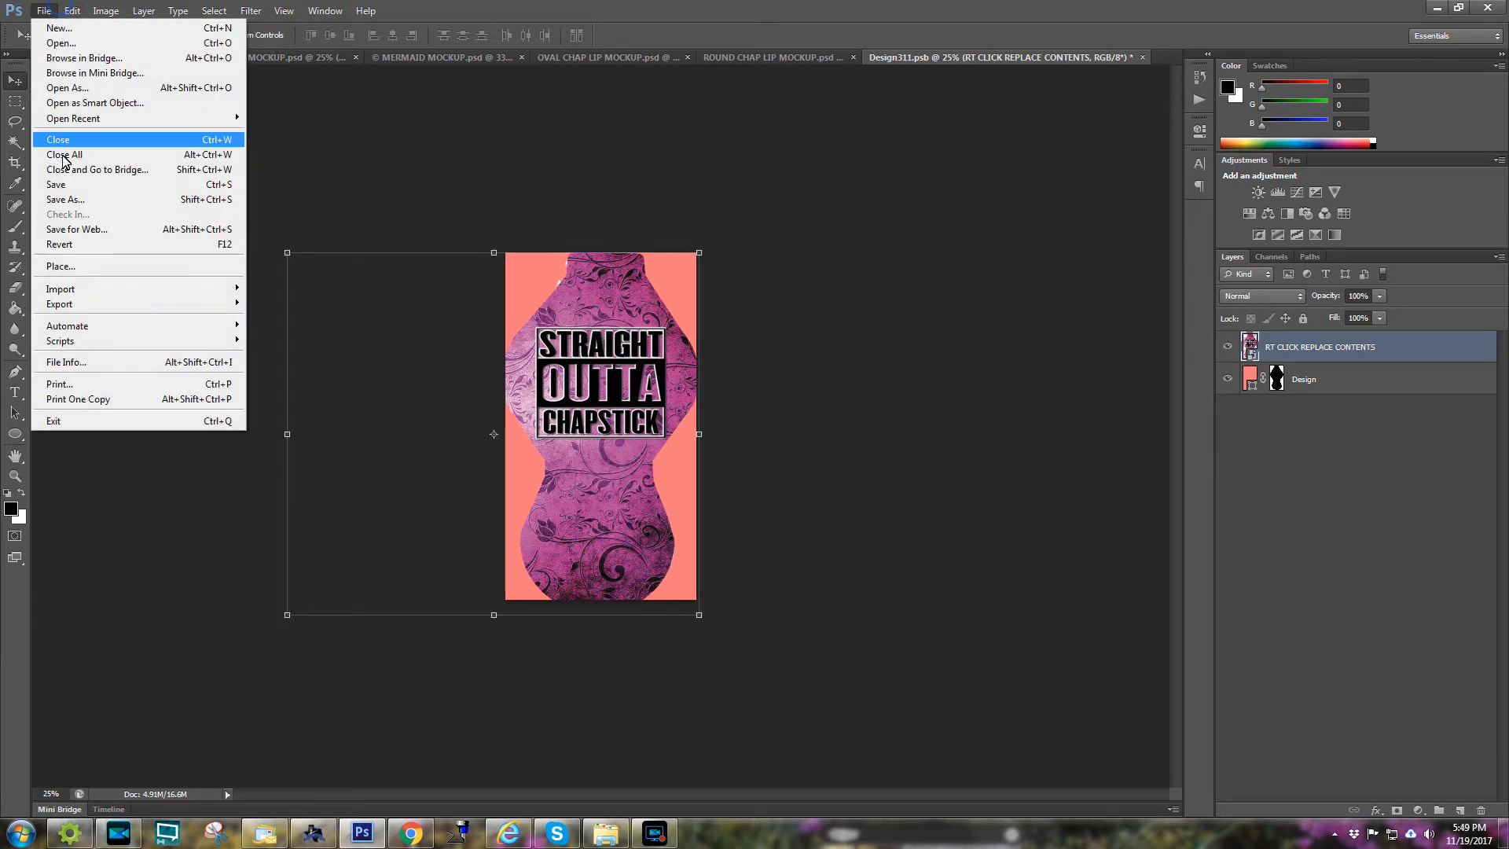
click(63, 189)
click(265, 58)
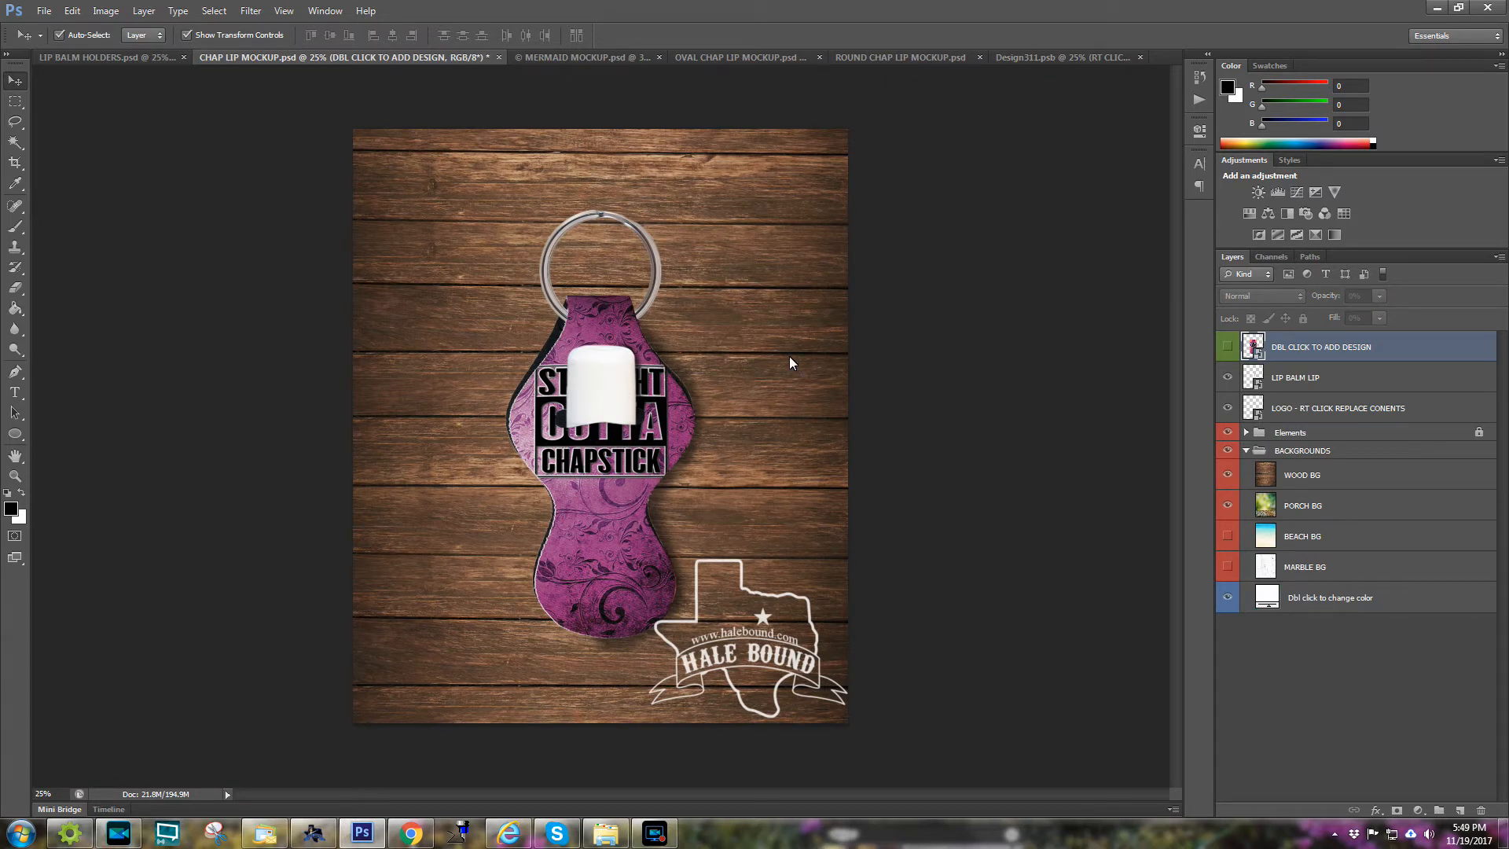
- Hide the LIP BALM LIP layer in CHAP LIP MOCKUP.psd to remove the lip balm from the holder
click(593, 383)
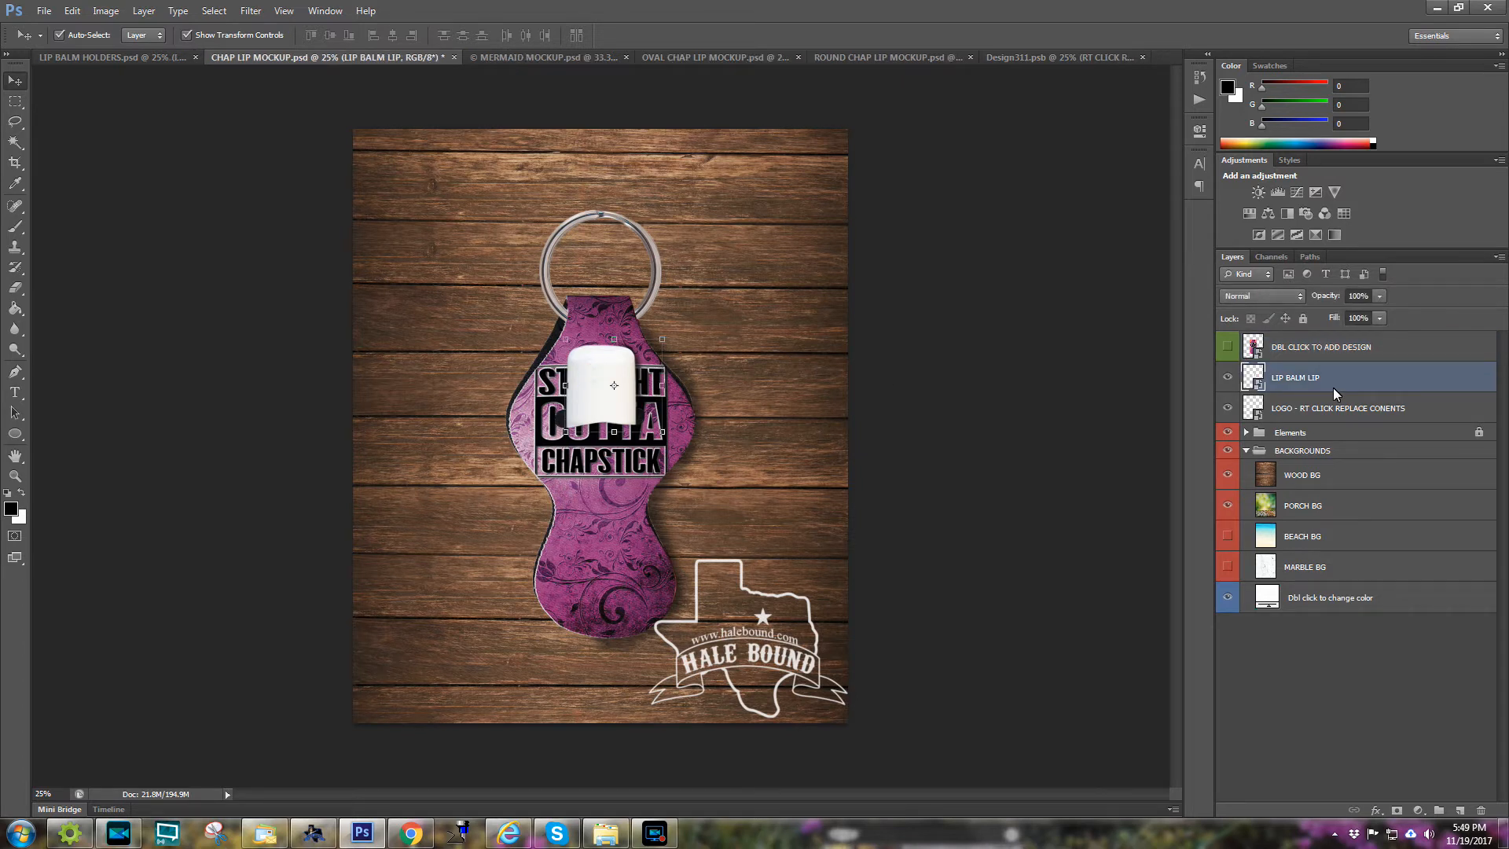
click(1228, 378)
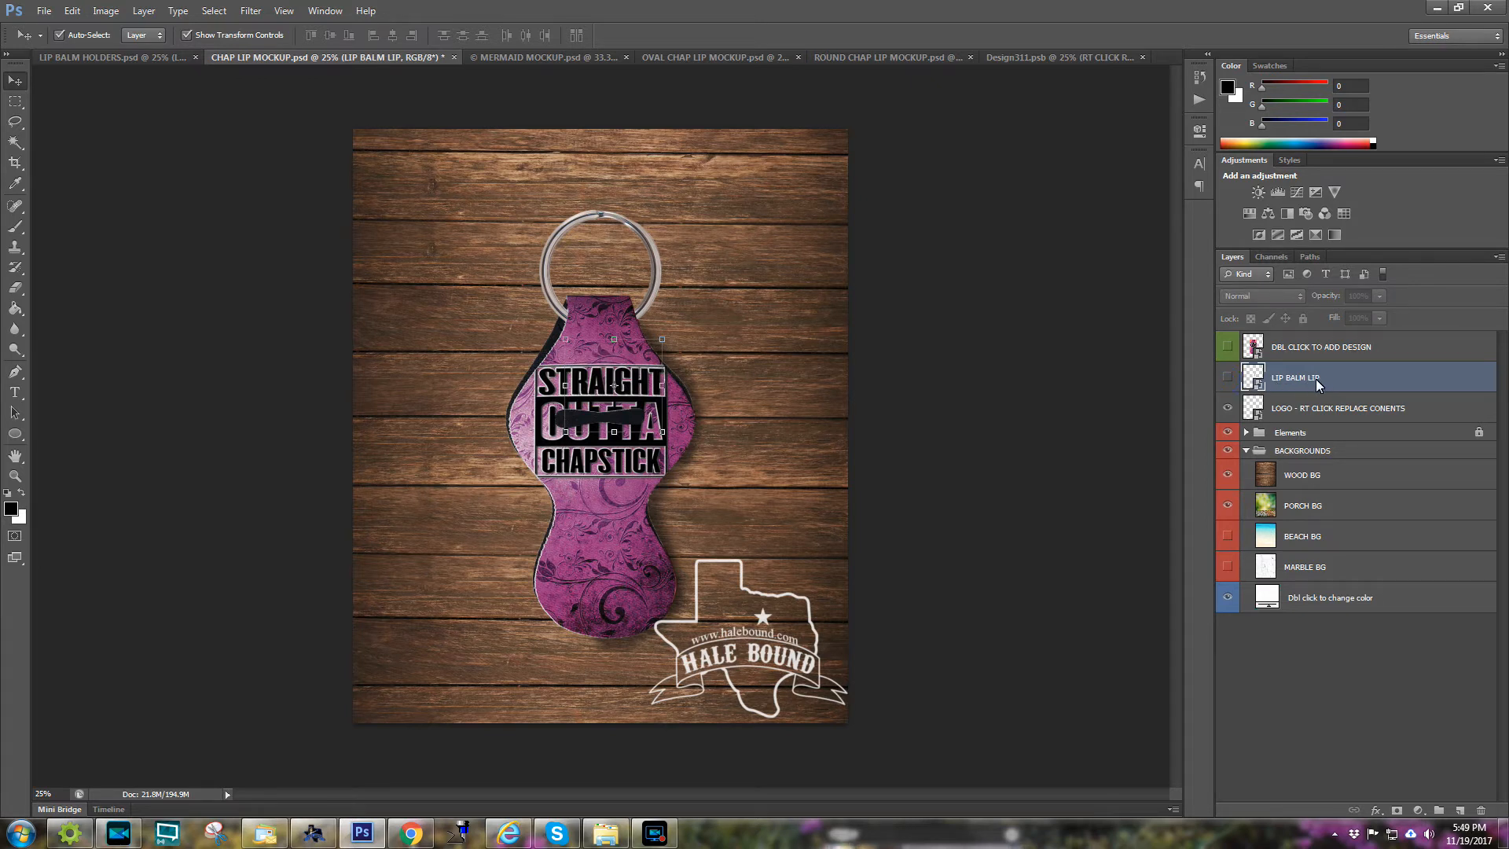
click(611, 481)
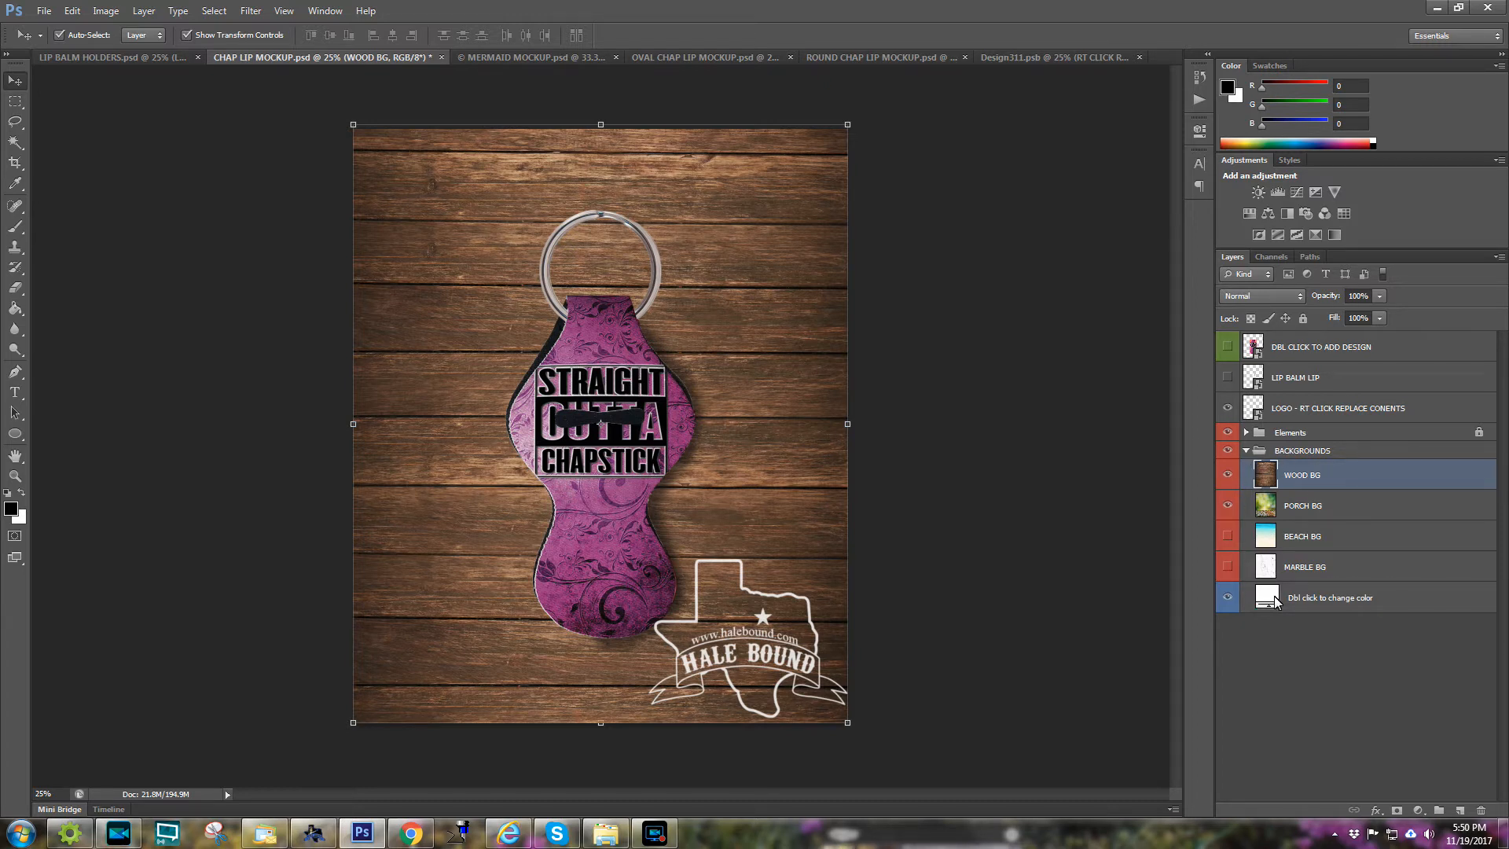
- Return to Design311.psb and step backward through the purple design's placement and resizing to restore the chevron design
click(1033, 56)
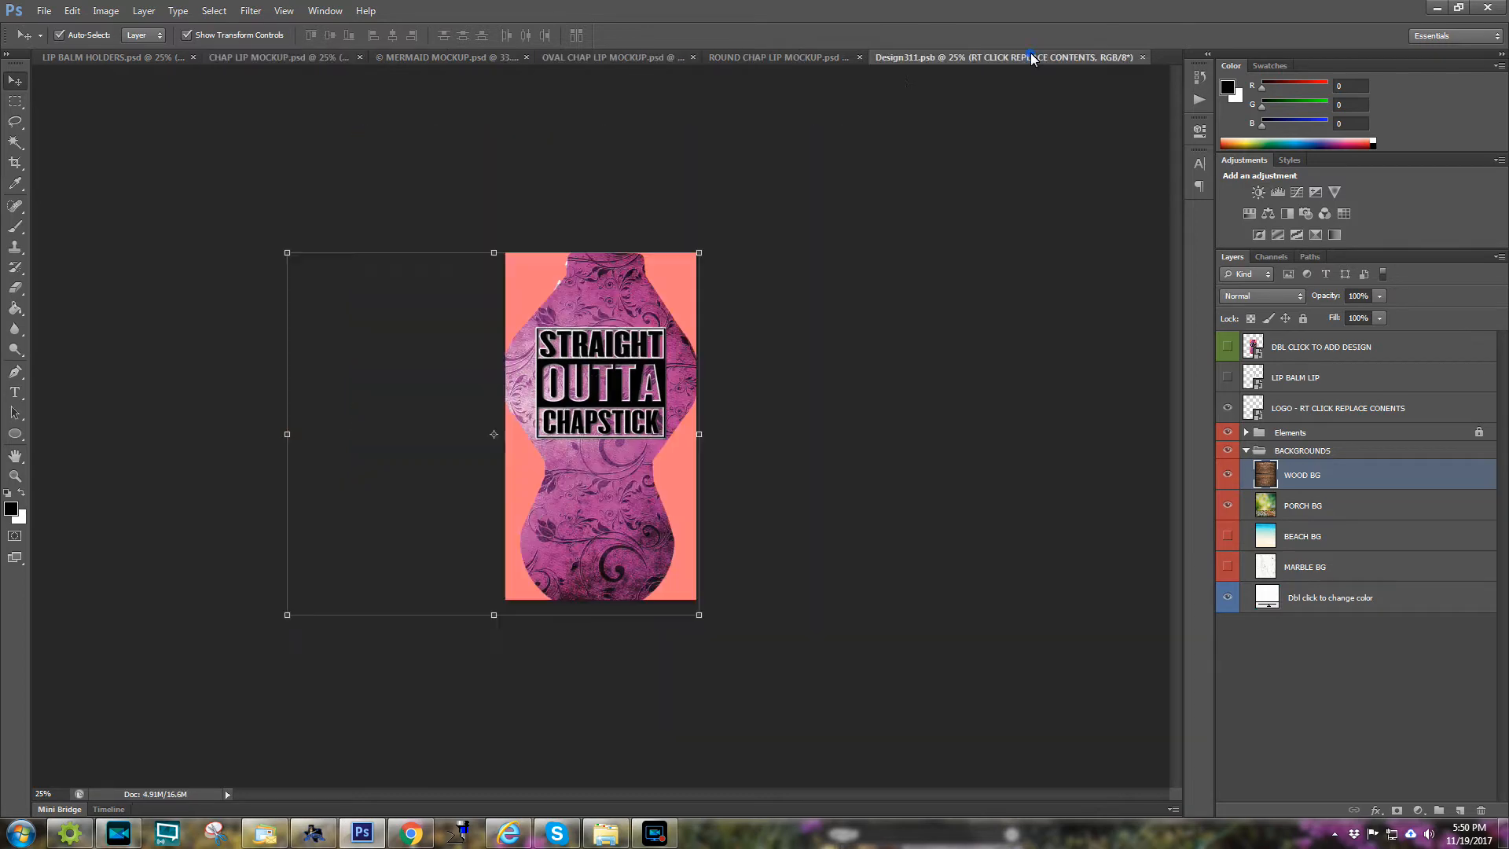
click(72, 10)
click(102, 57)
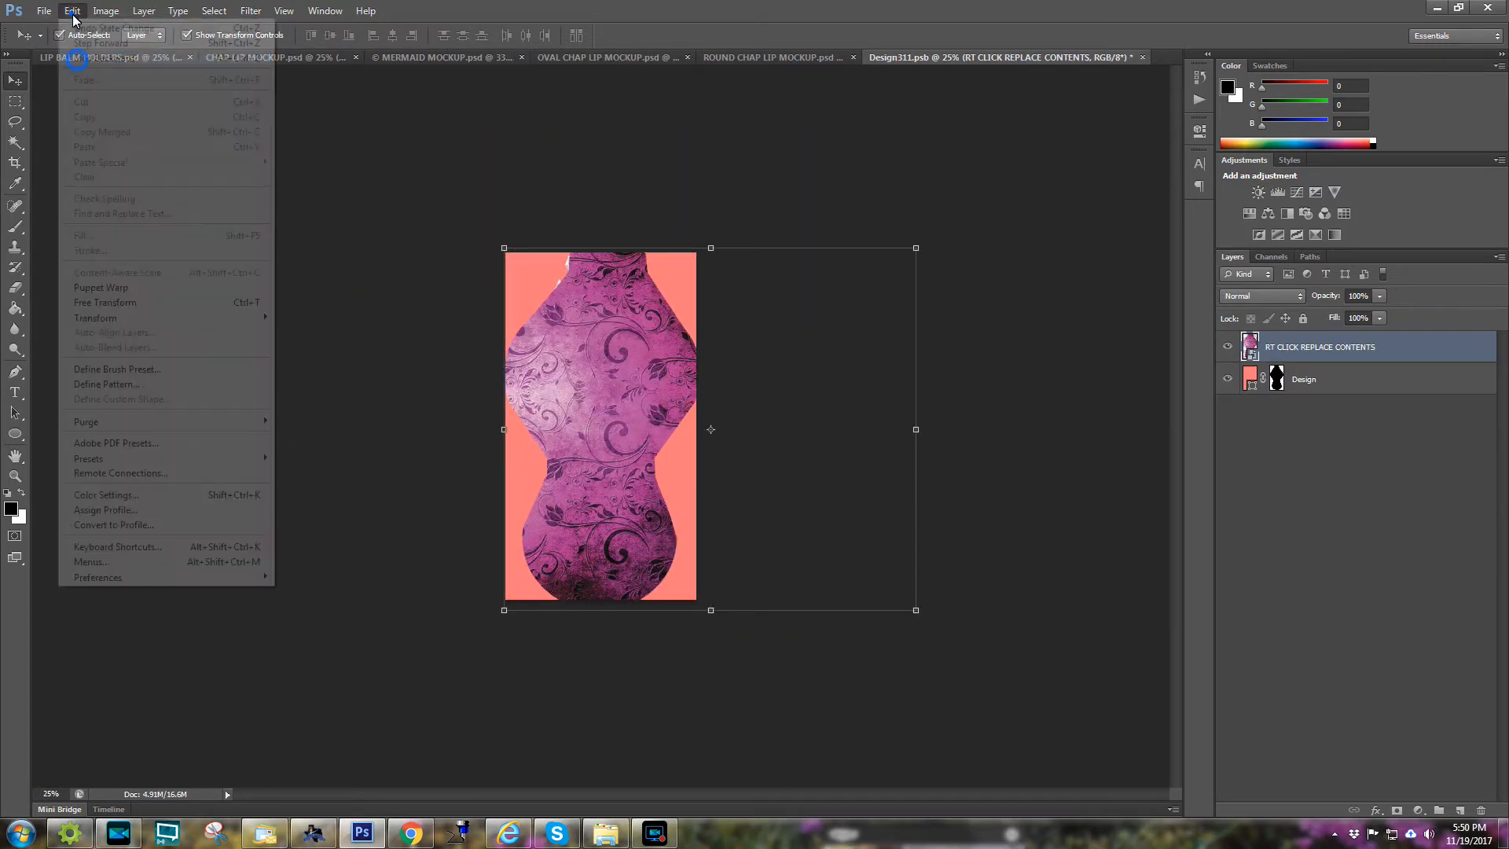
click(71, 10)
click(94, 59)
click(71, 10)
click(133, 59)
click(72, 10)
click(95, 58)
click(72, 11)
click(95, 58)
click(72, 10)
click(94, 58)
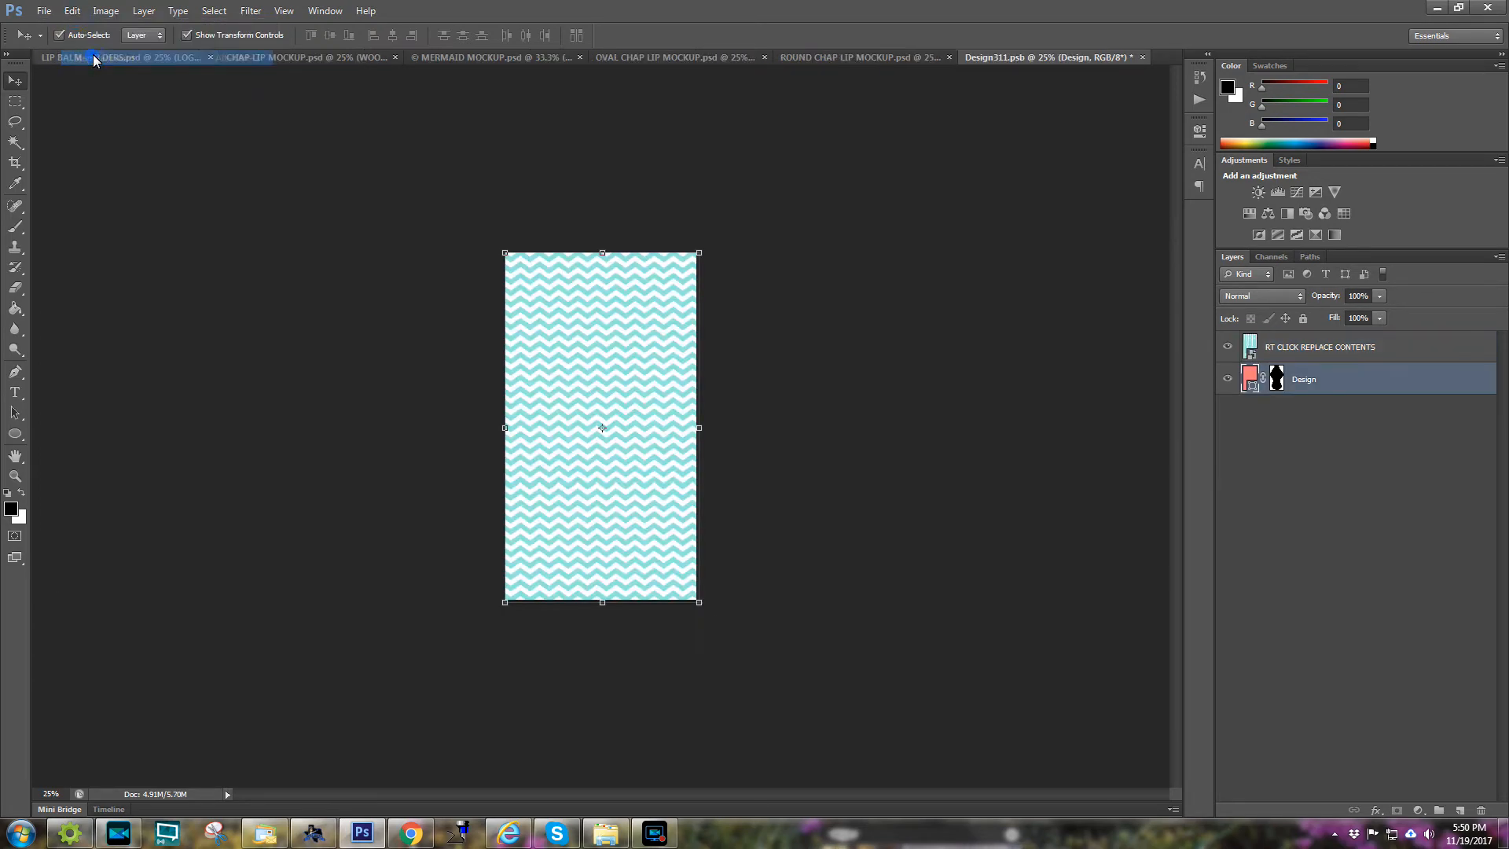
- Save the restored chevron design in Design311.psb and close the file
click(44, 10)
click(66, 183)
click(1142, 57)
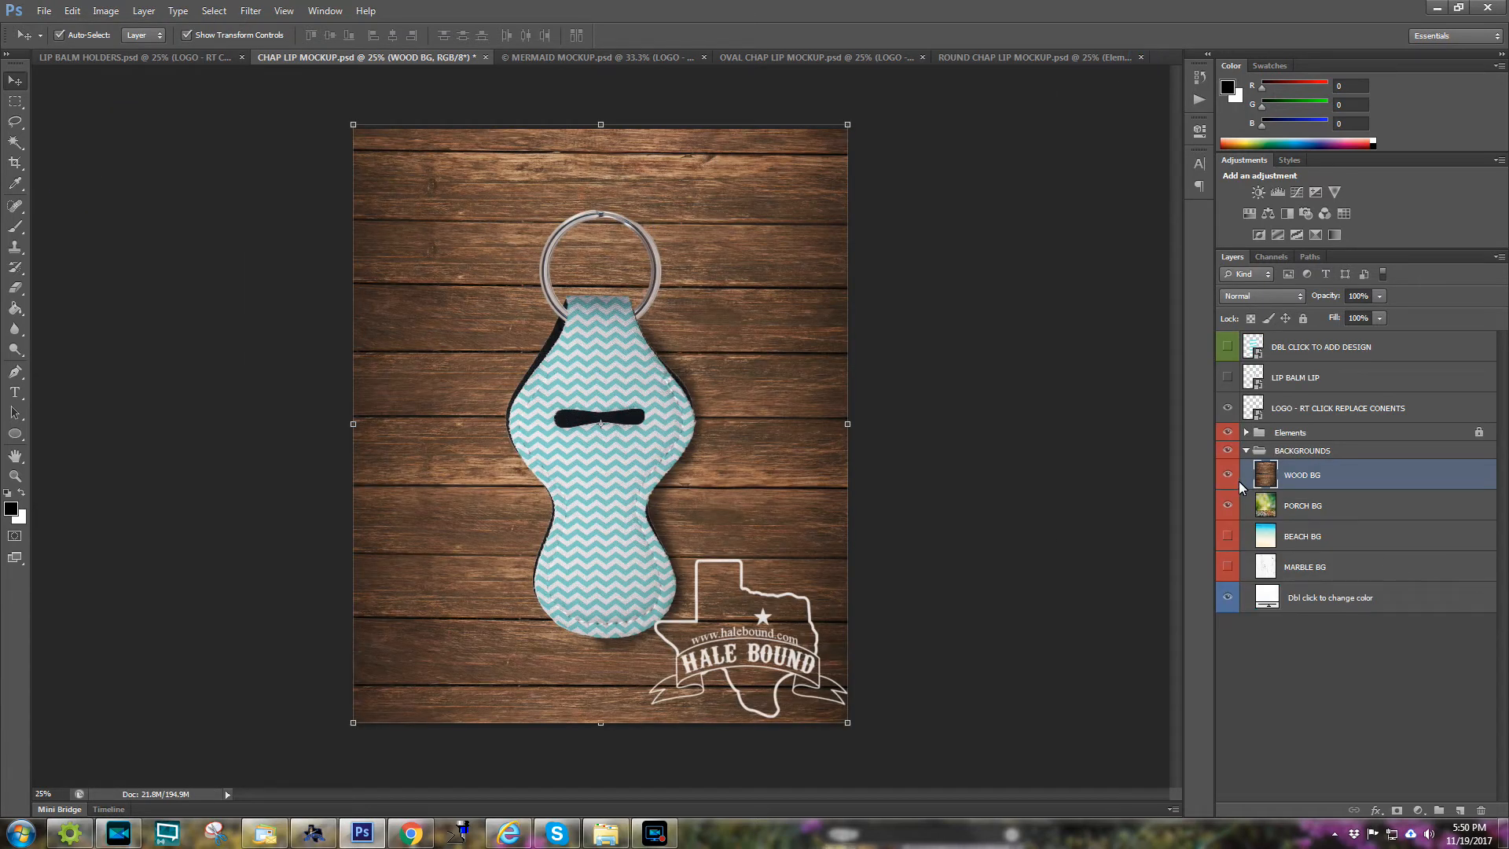
- Hide the WOOD BG and PORCH BG layers, and preview the BEACH BG and MARBLE BG backgrounds by showing and hiding each
click(1228, 476)
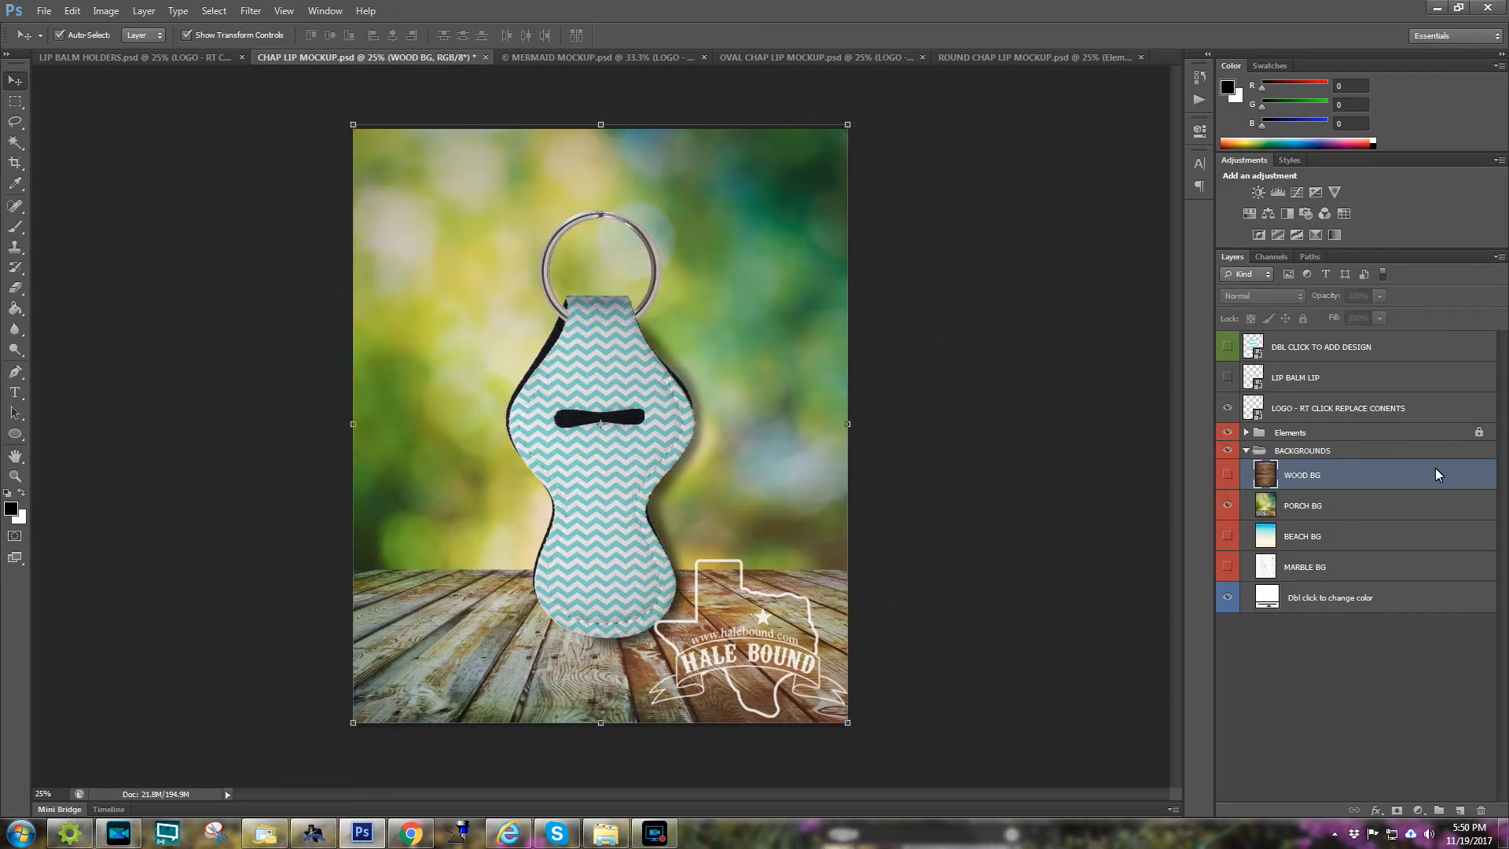
click(1229, 506)
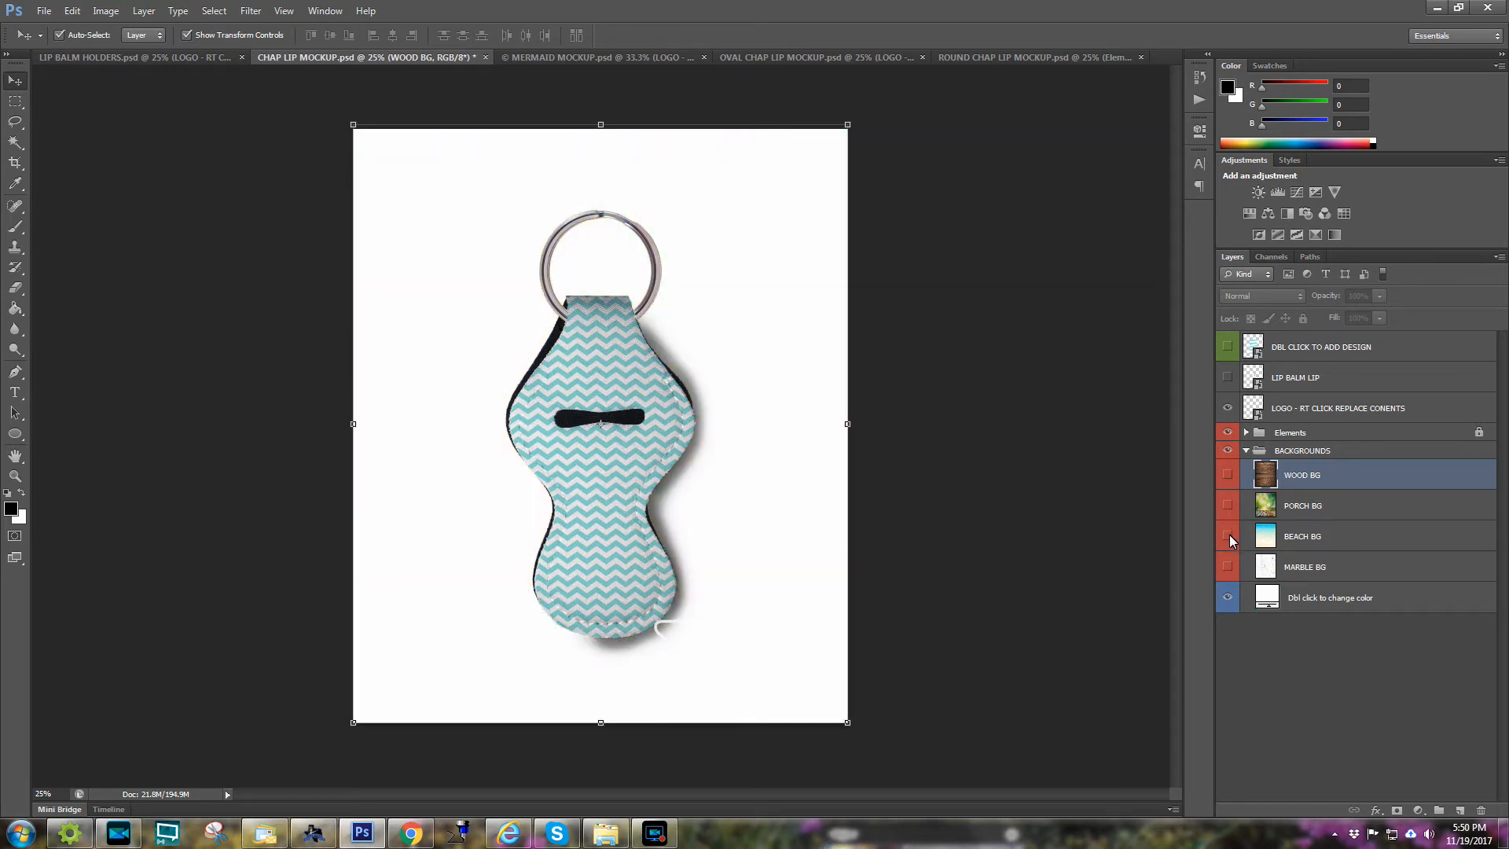
click(1228, 536)
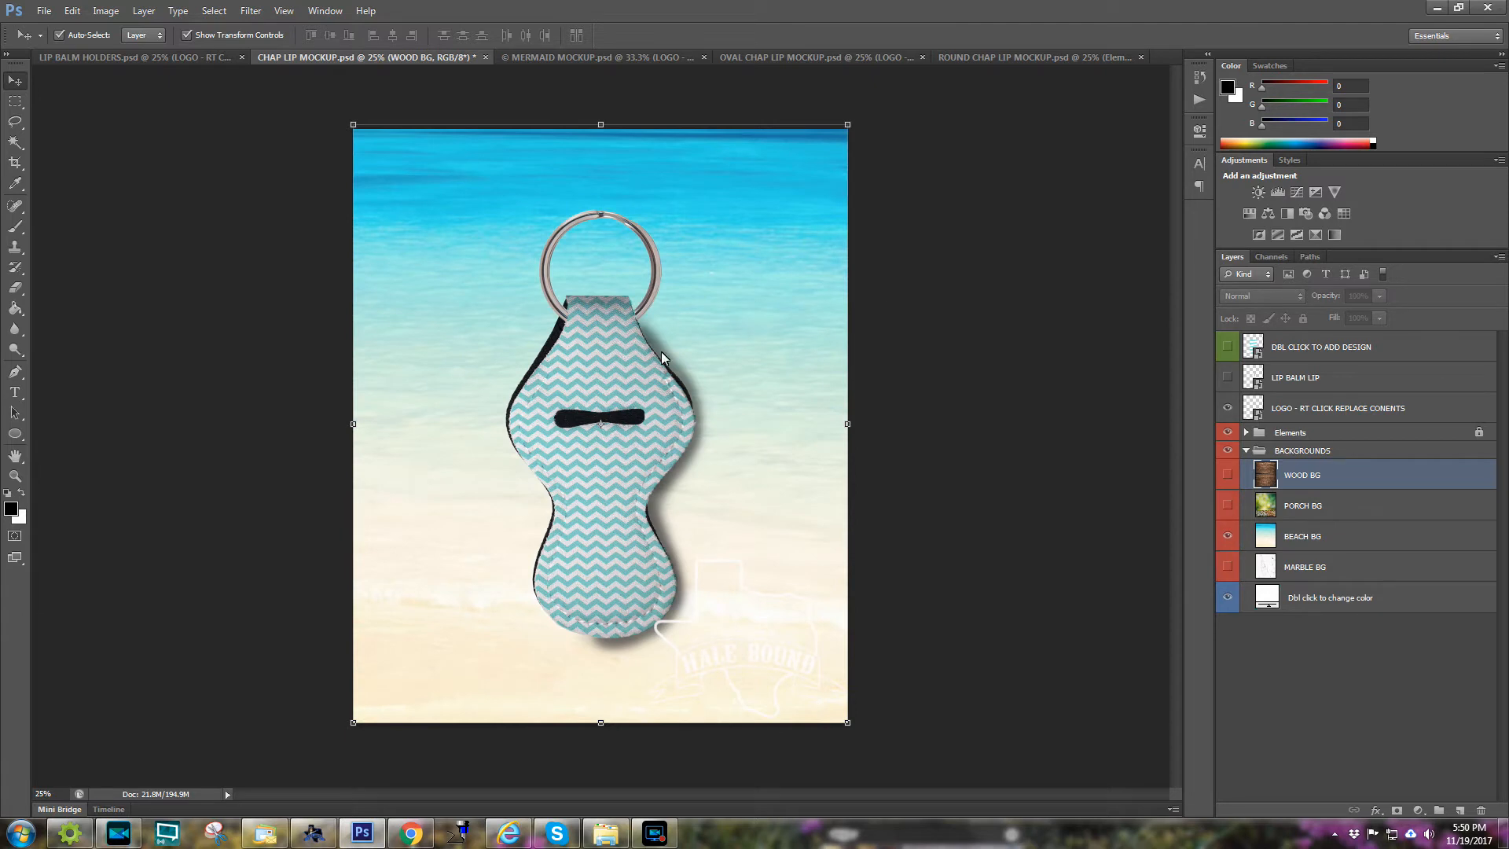
click(1228, 536)
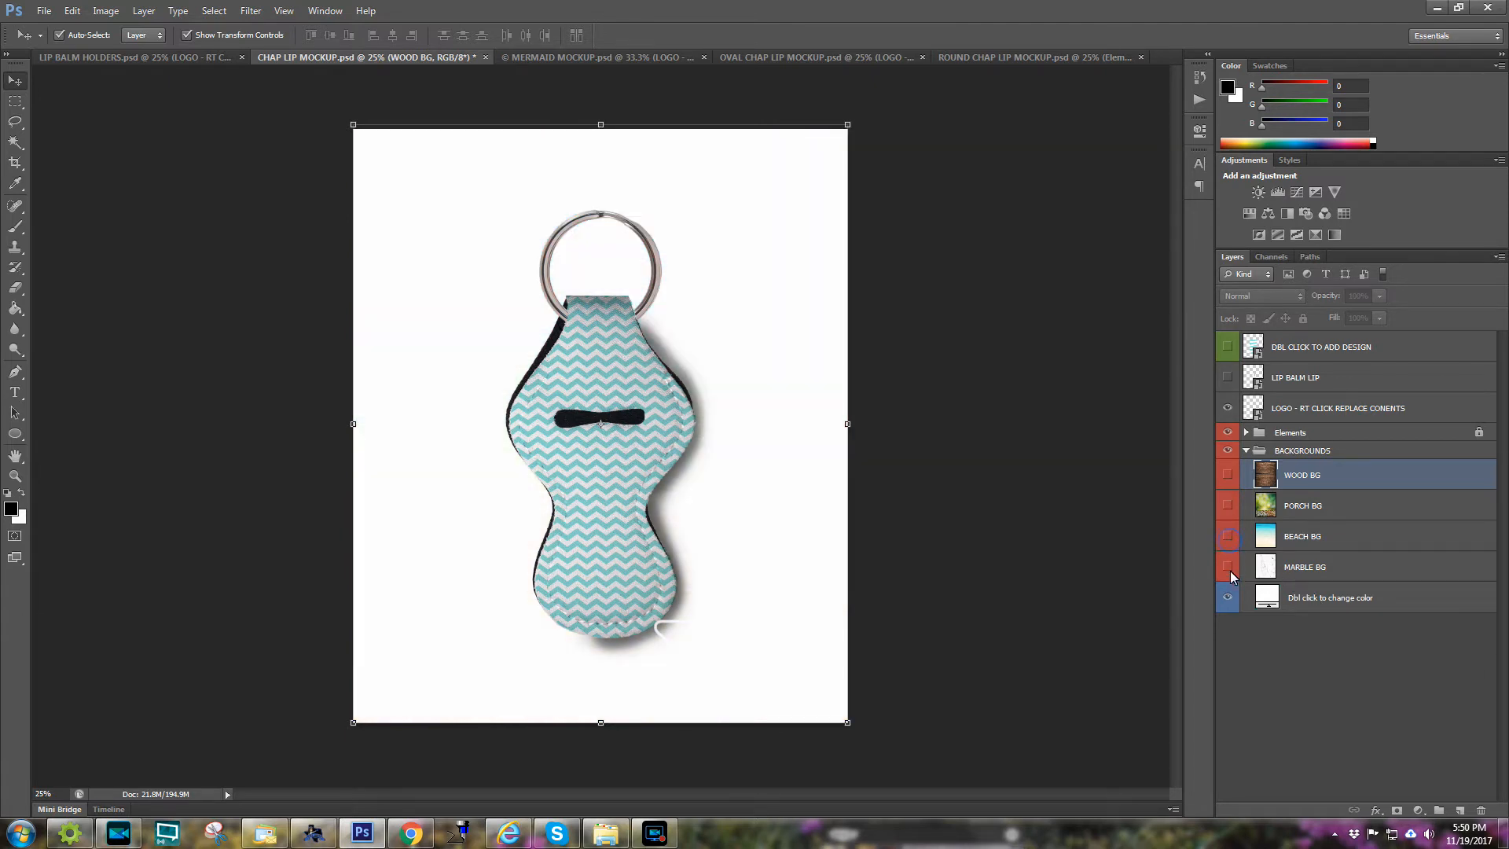
click(1229, 570)
click(1229, 571)
- Preview red ff0000, black 000000 and pink cc9999 as the solid background color, and cancel the color change
double_click(1274, 601)
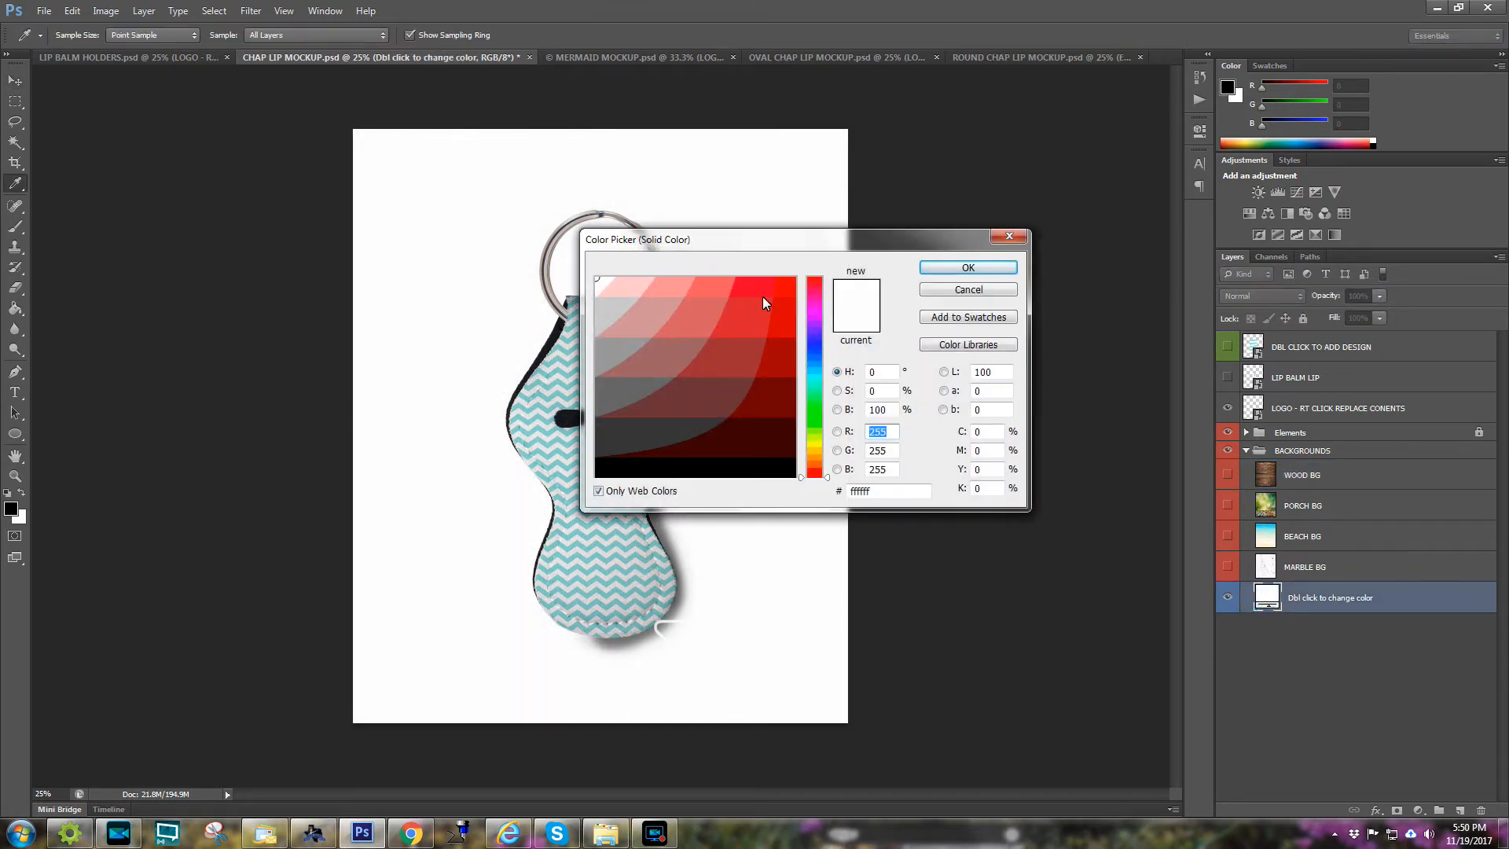
click(790, 284)
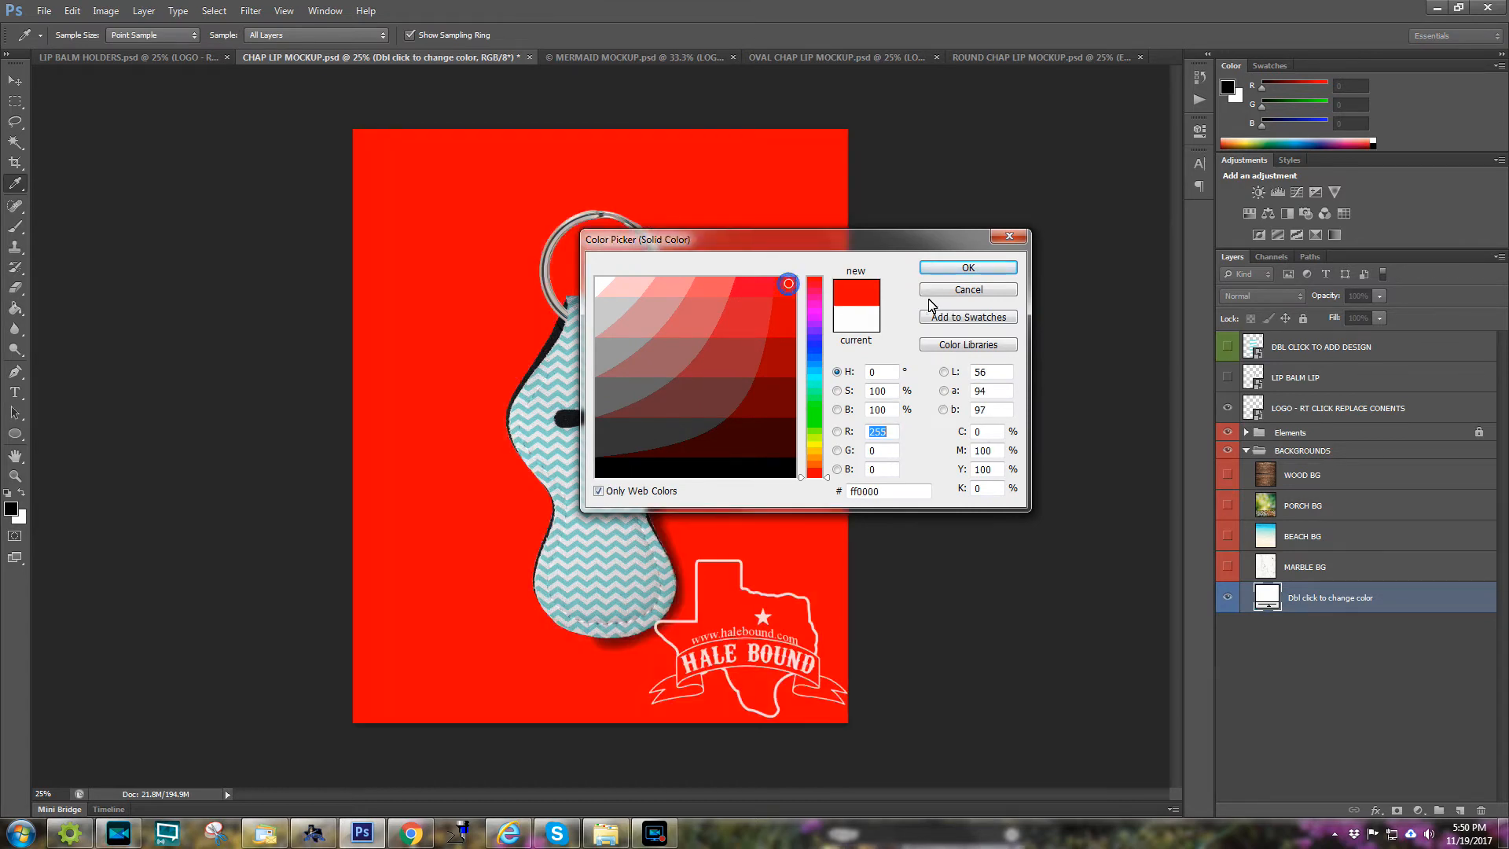
click(767, 468)
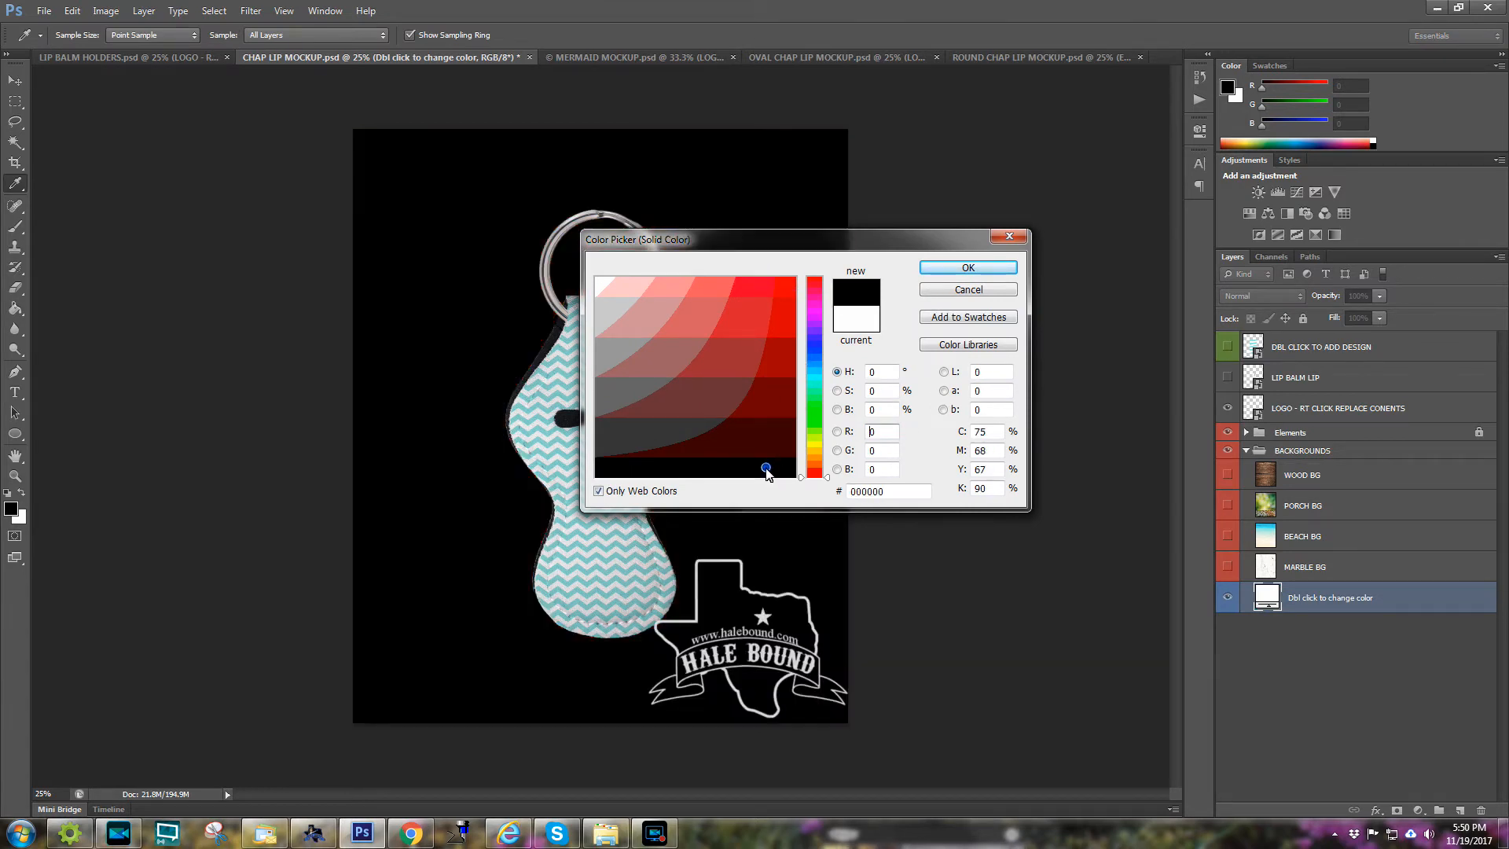
click(643, 329)
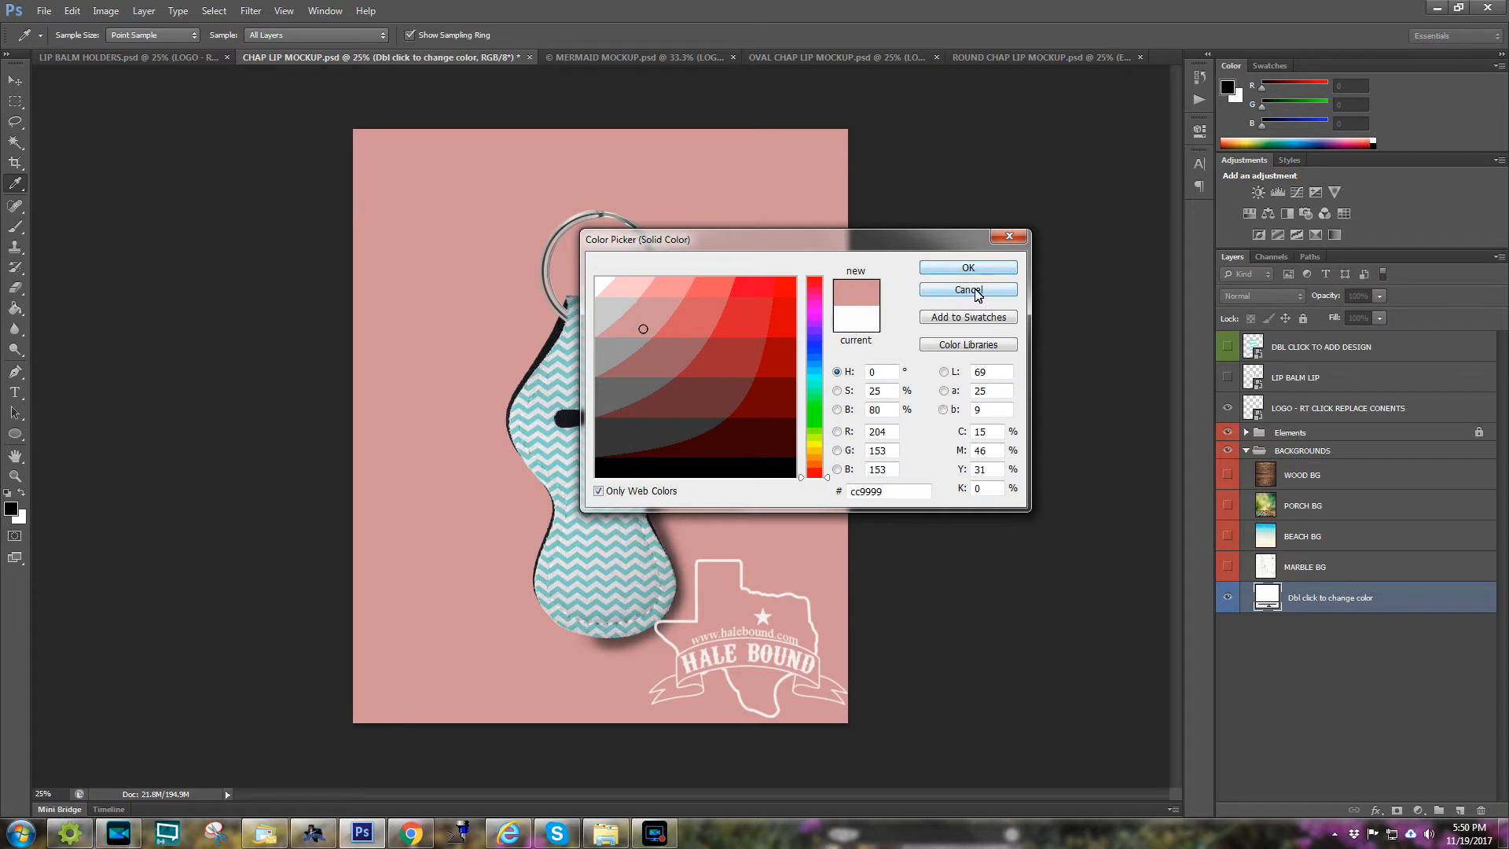
click(968, 289)
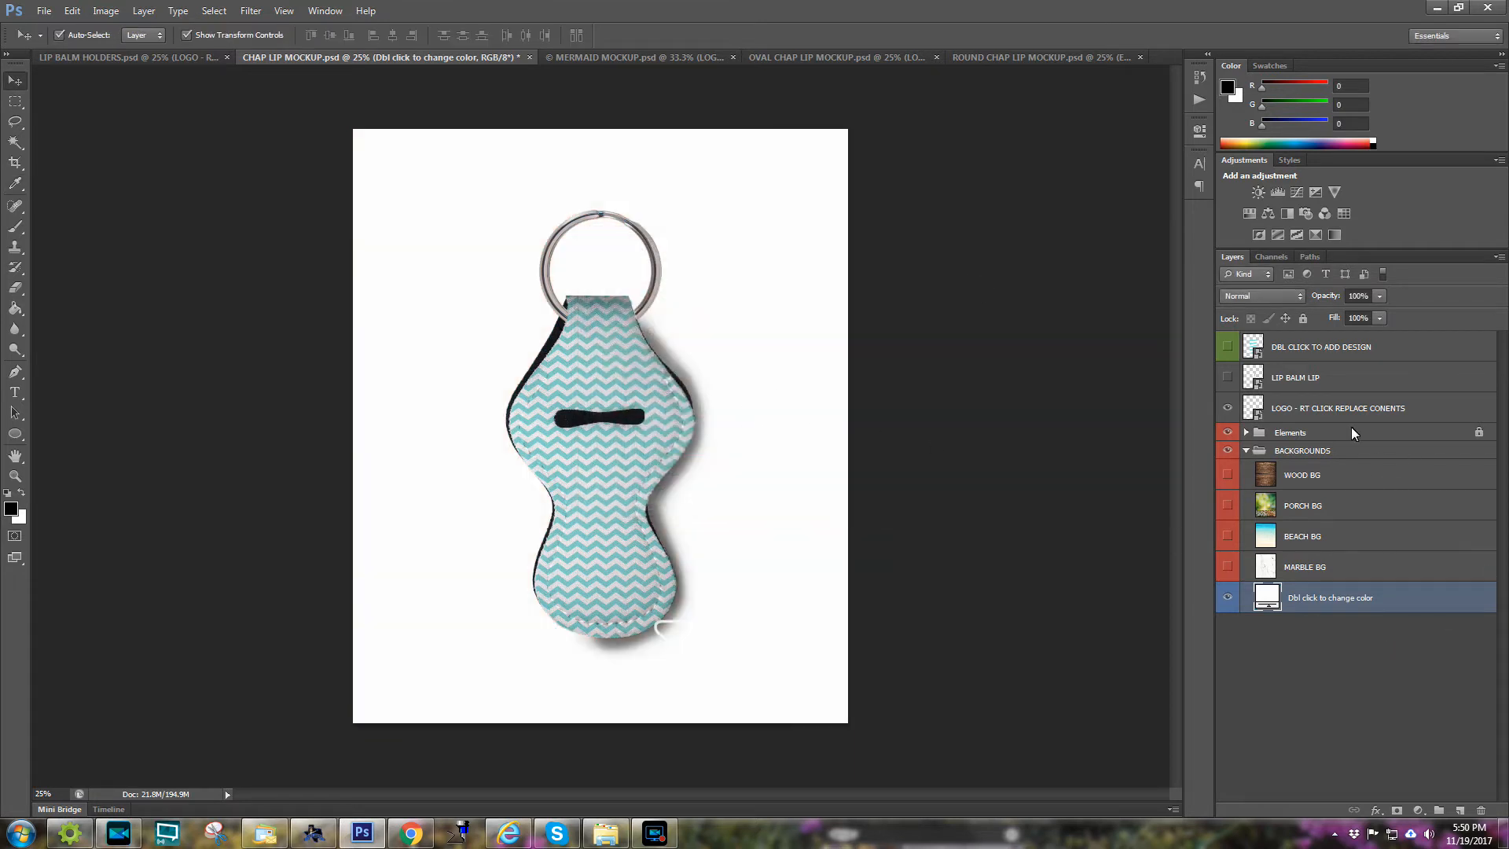
- Select the LOGO - RT CLICK REPLACE CONENTS layer and show the PORCH BG background behind the holder
click(1244, 451)
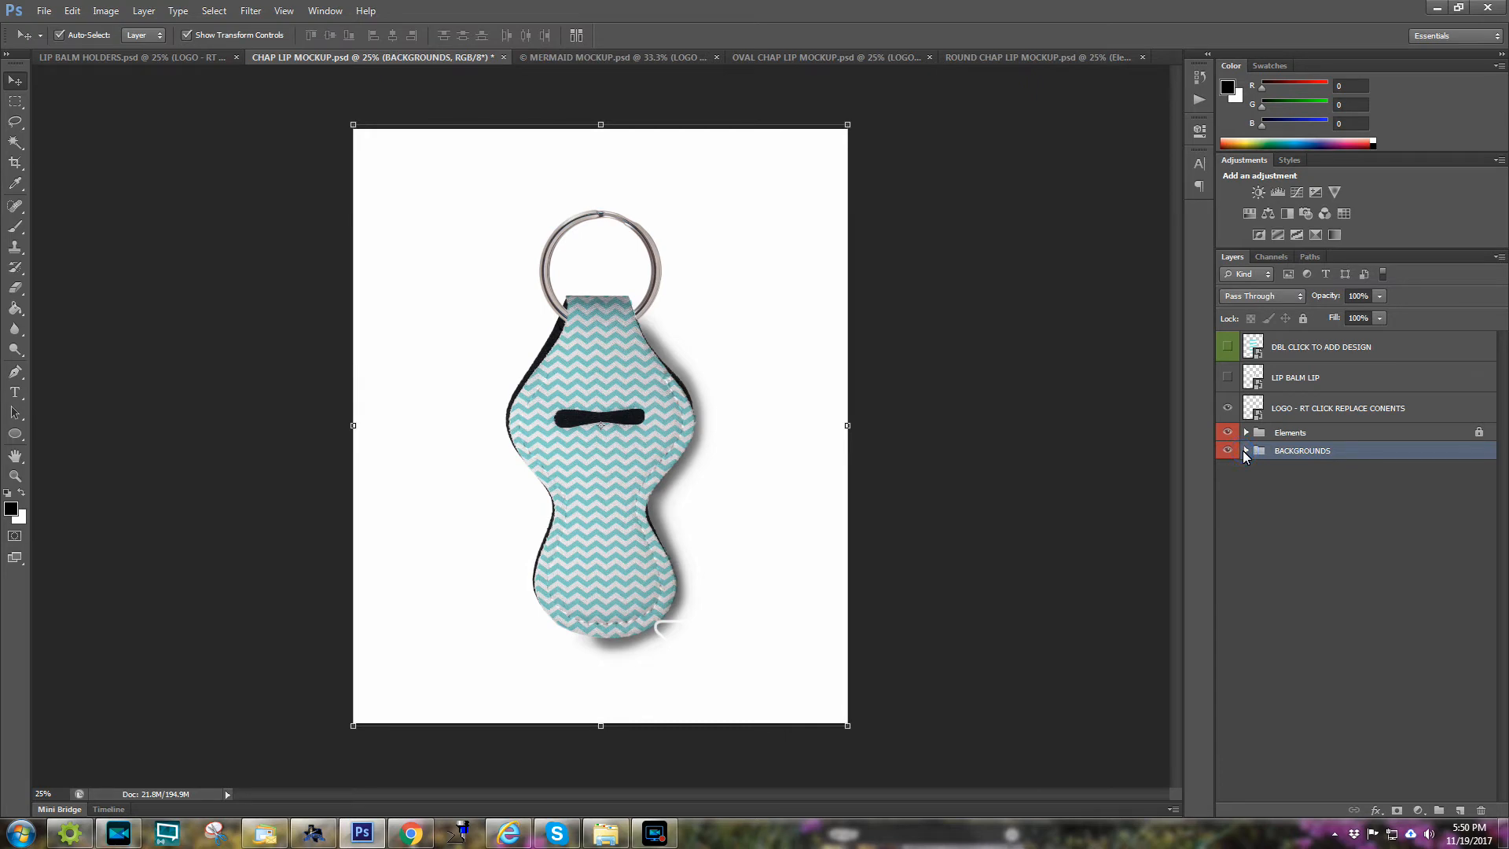
click(1277, 413)
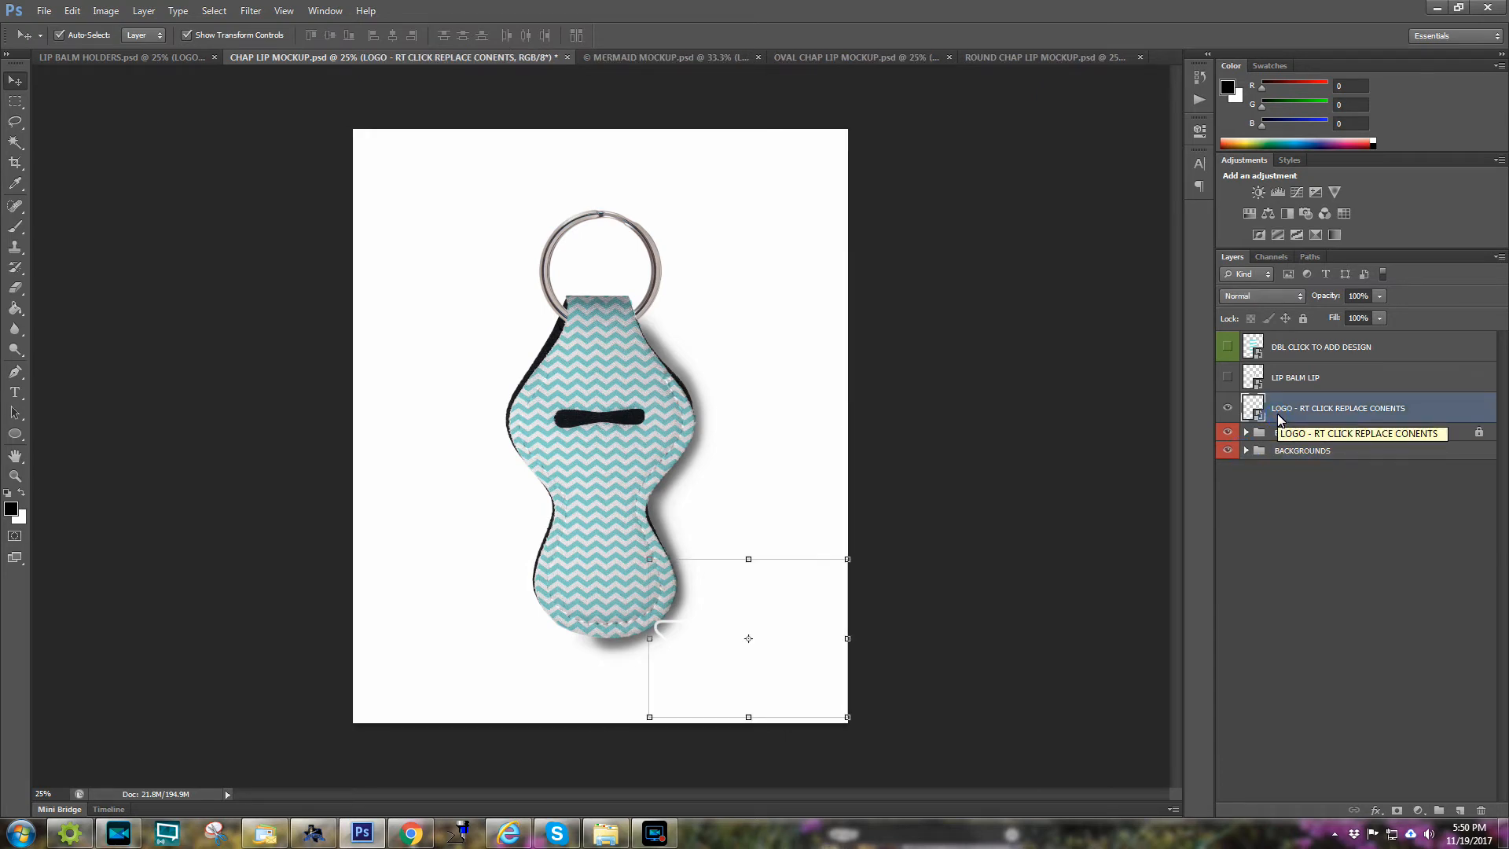
click(1247, 451)
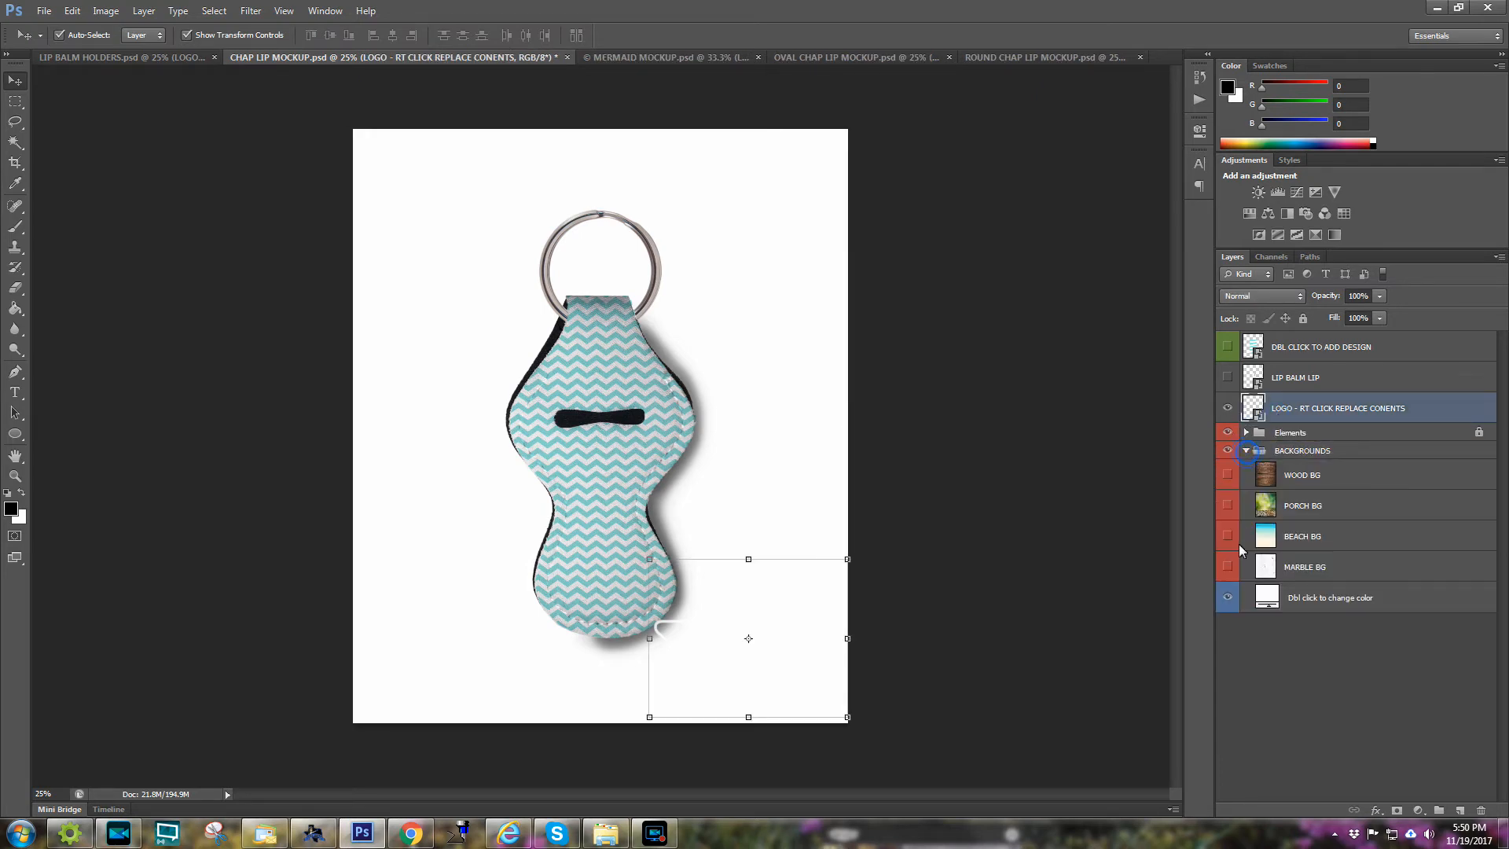
click(1229, 506)
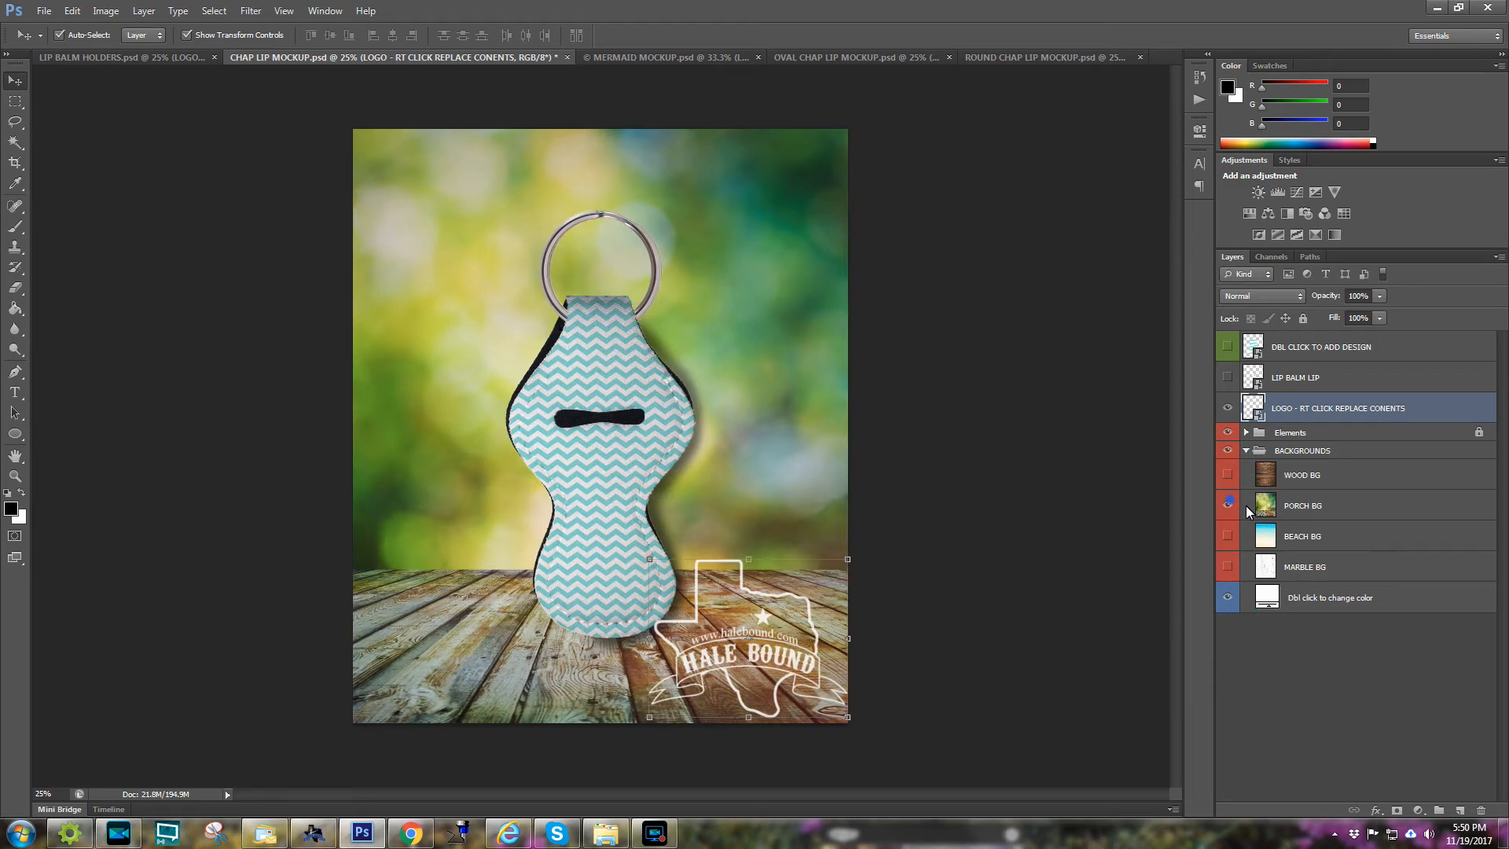
- Replace the LOGO - RT CLICK REPLACE CONENTS layer's contents with _HB LOGO FOR SHIP STATION.png from the HALE BOUND LOGO ARTWORK folder
right_click(1294, 417)
click(1346, 415)
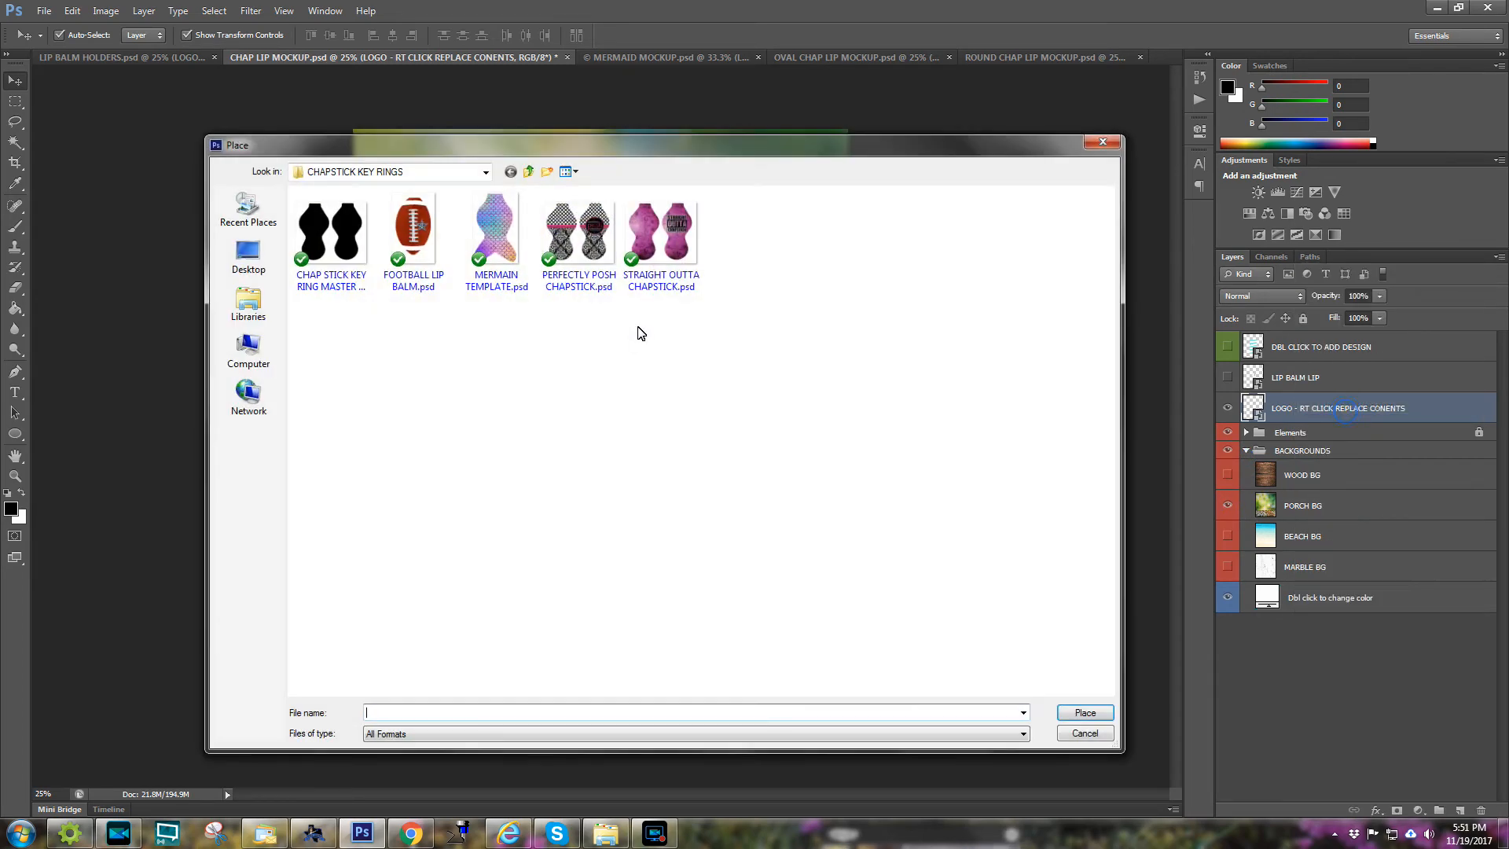
click(529, 172)
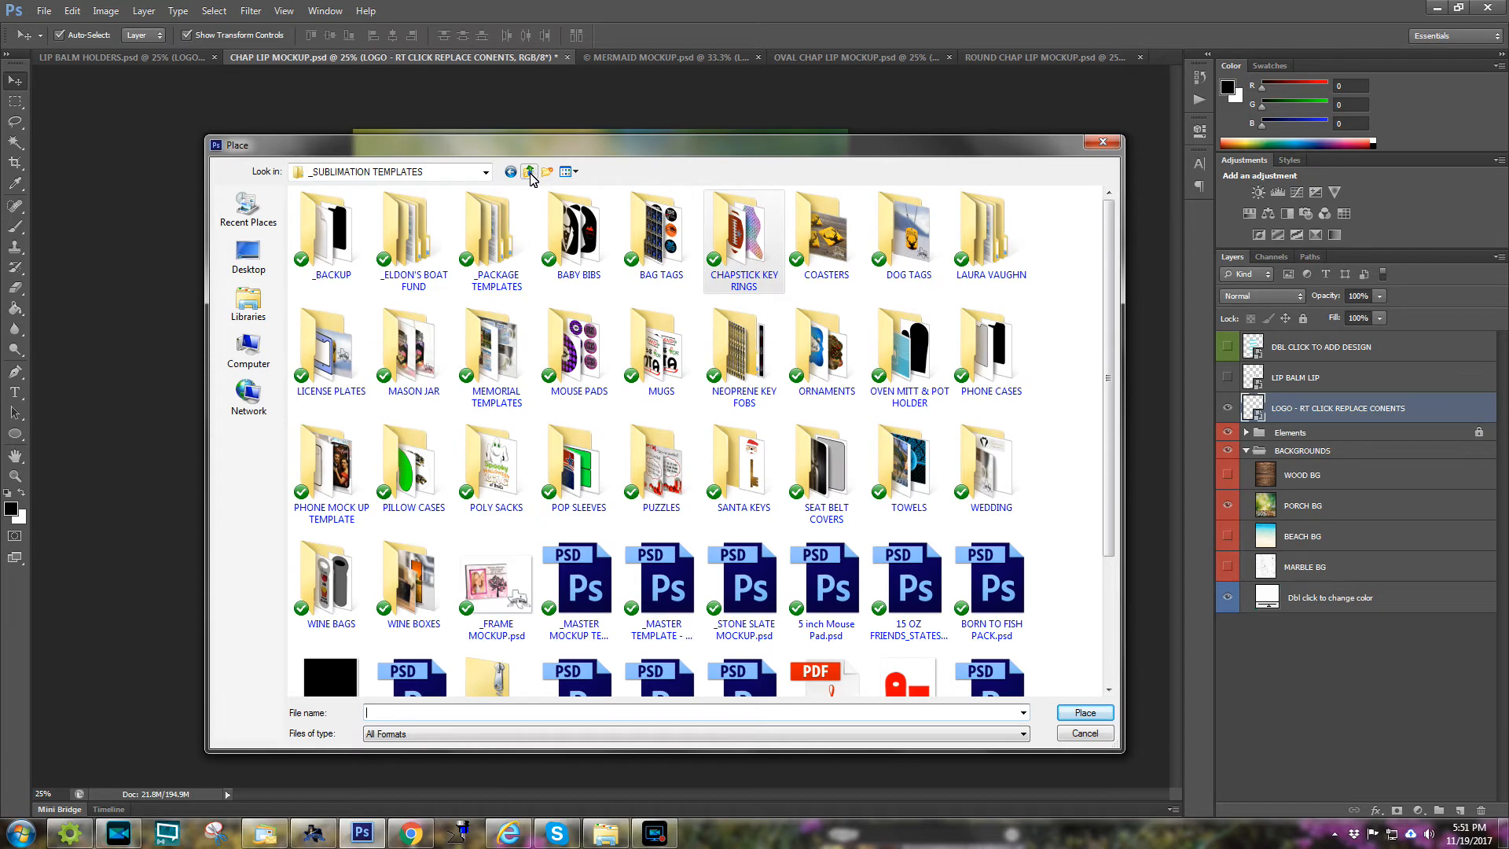
click(529, 172)
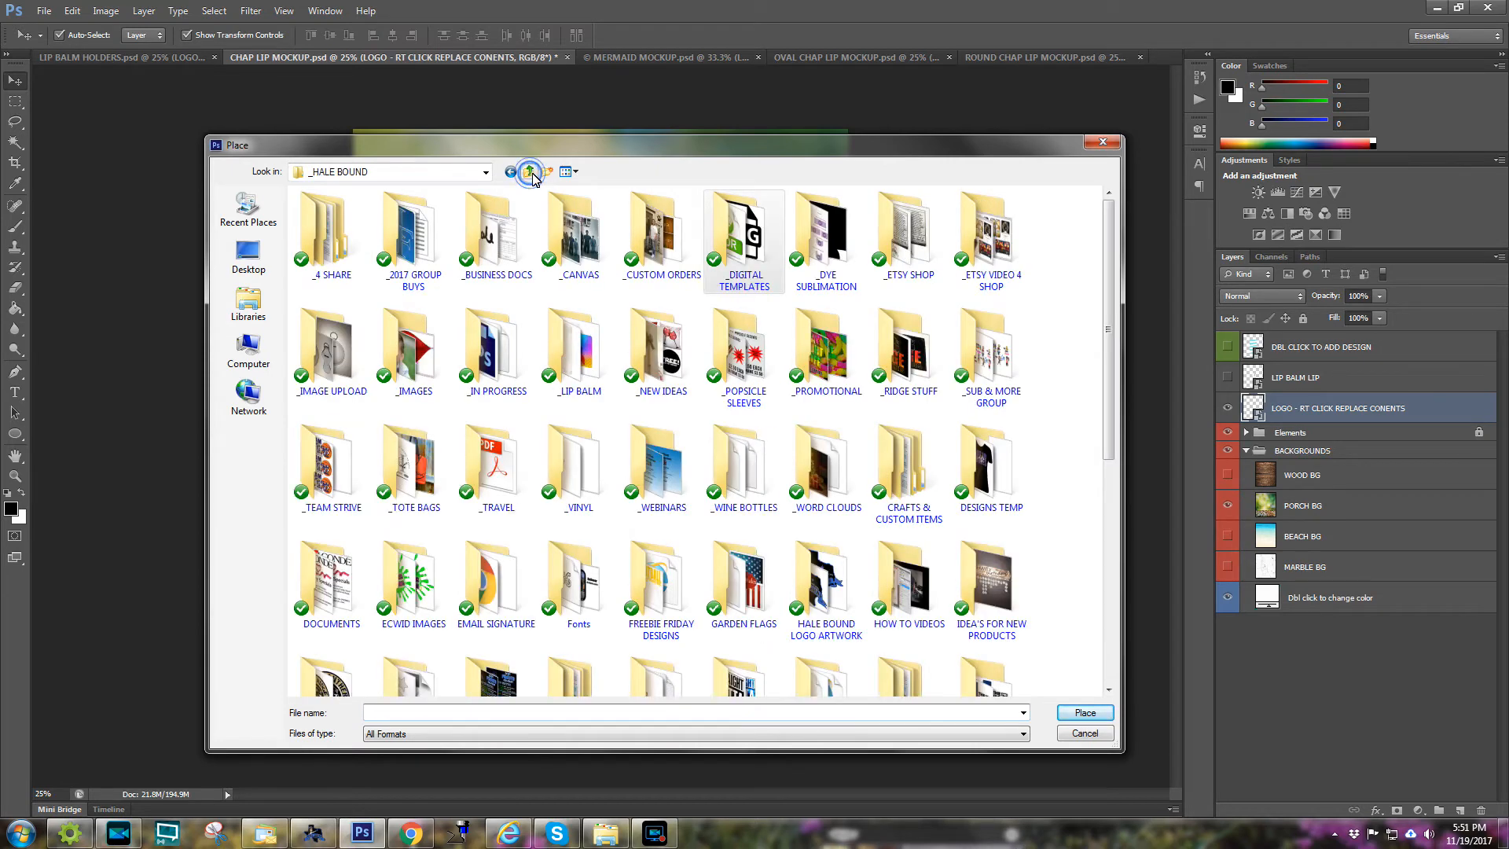
double_click(876, 675)
double_click(511, 229)
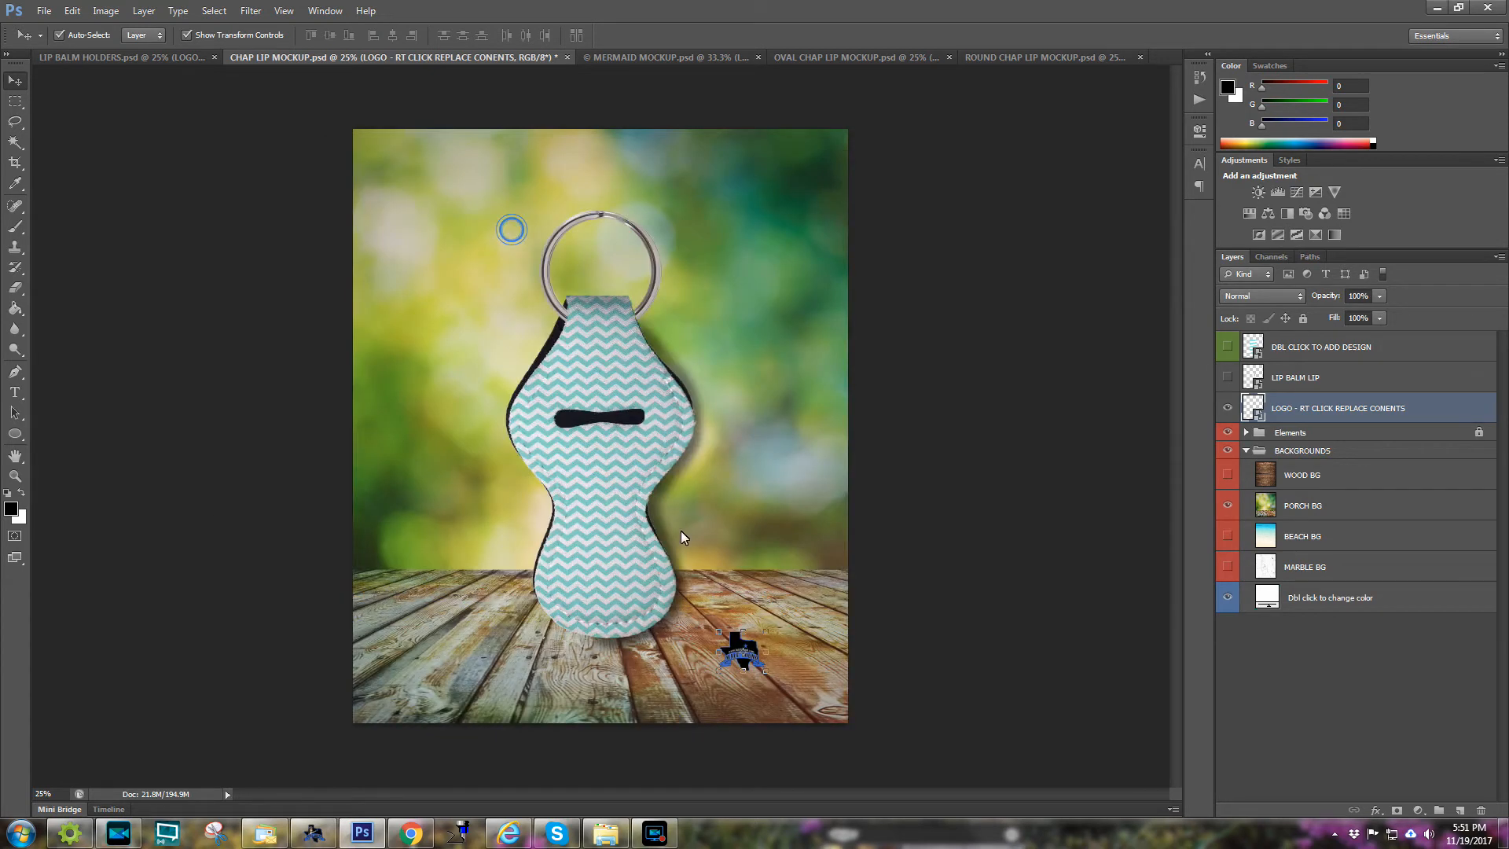
- Enlarge the Hale Bound logo to fill the porch floor corner beside the holder and set its opacity to 60%
drag(760, 641, 864, 543)
drag(723, 671, 665, 720)
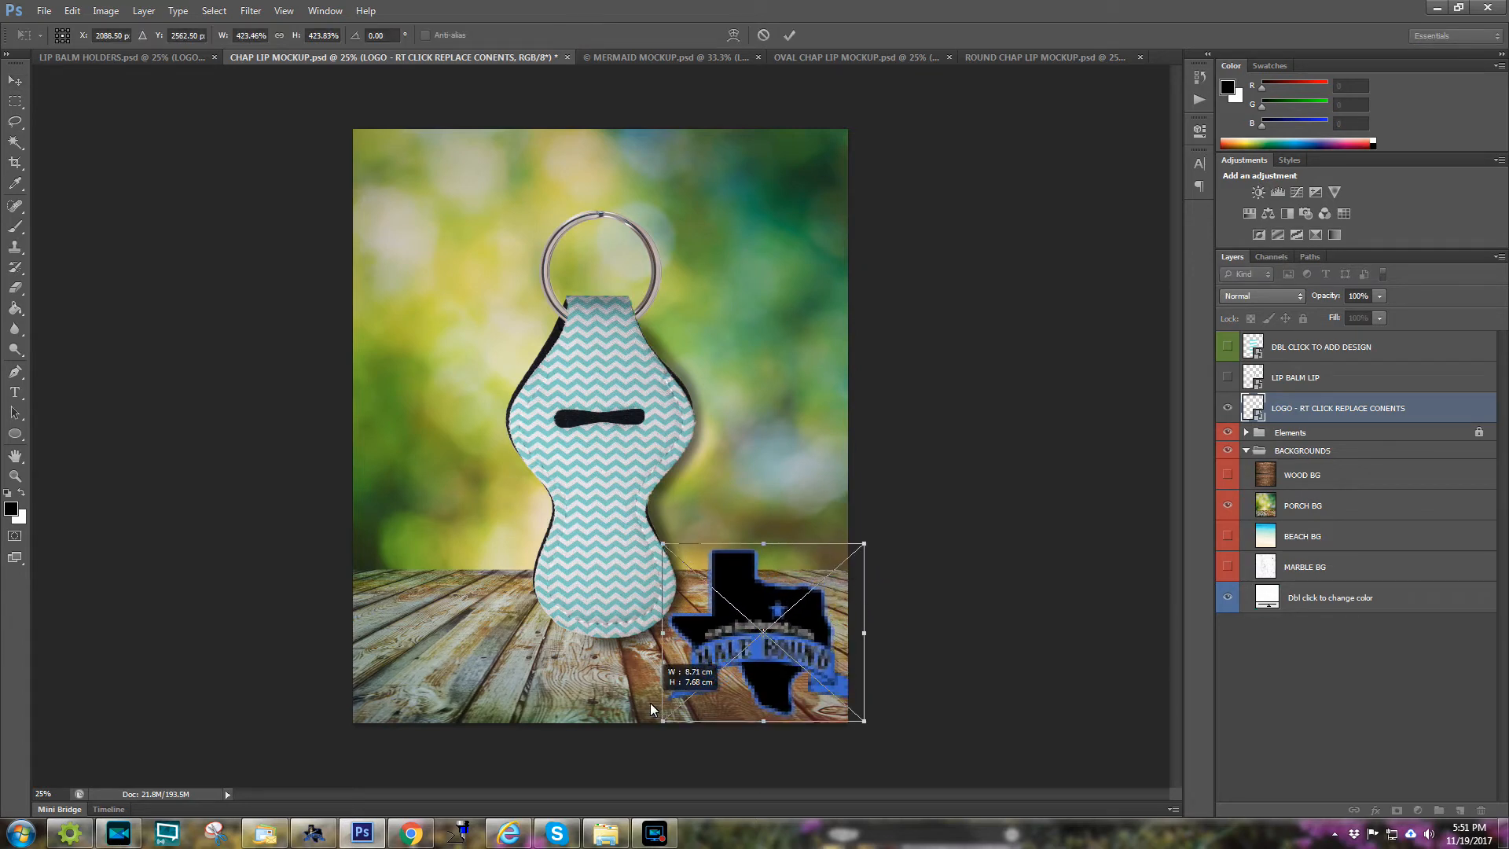
drag(860, 554, 846, 560)
key(Return)
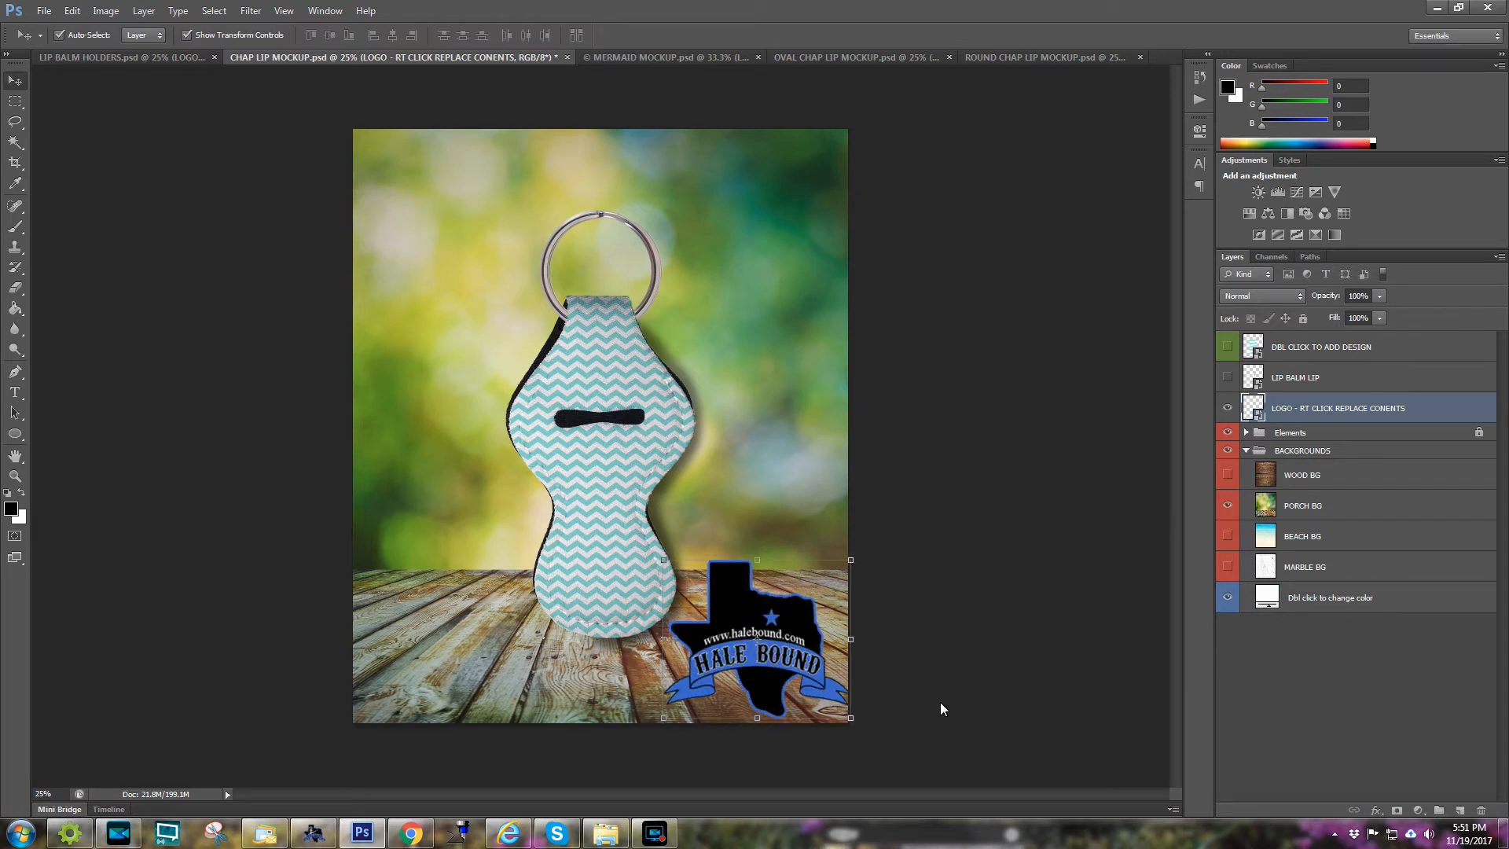
click(1380, 295)
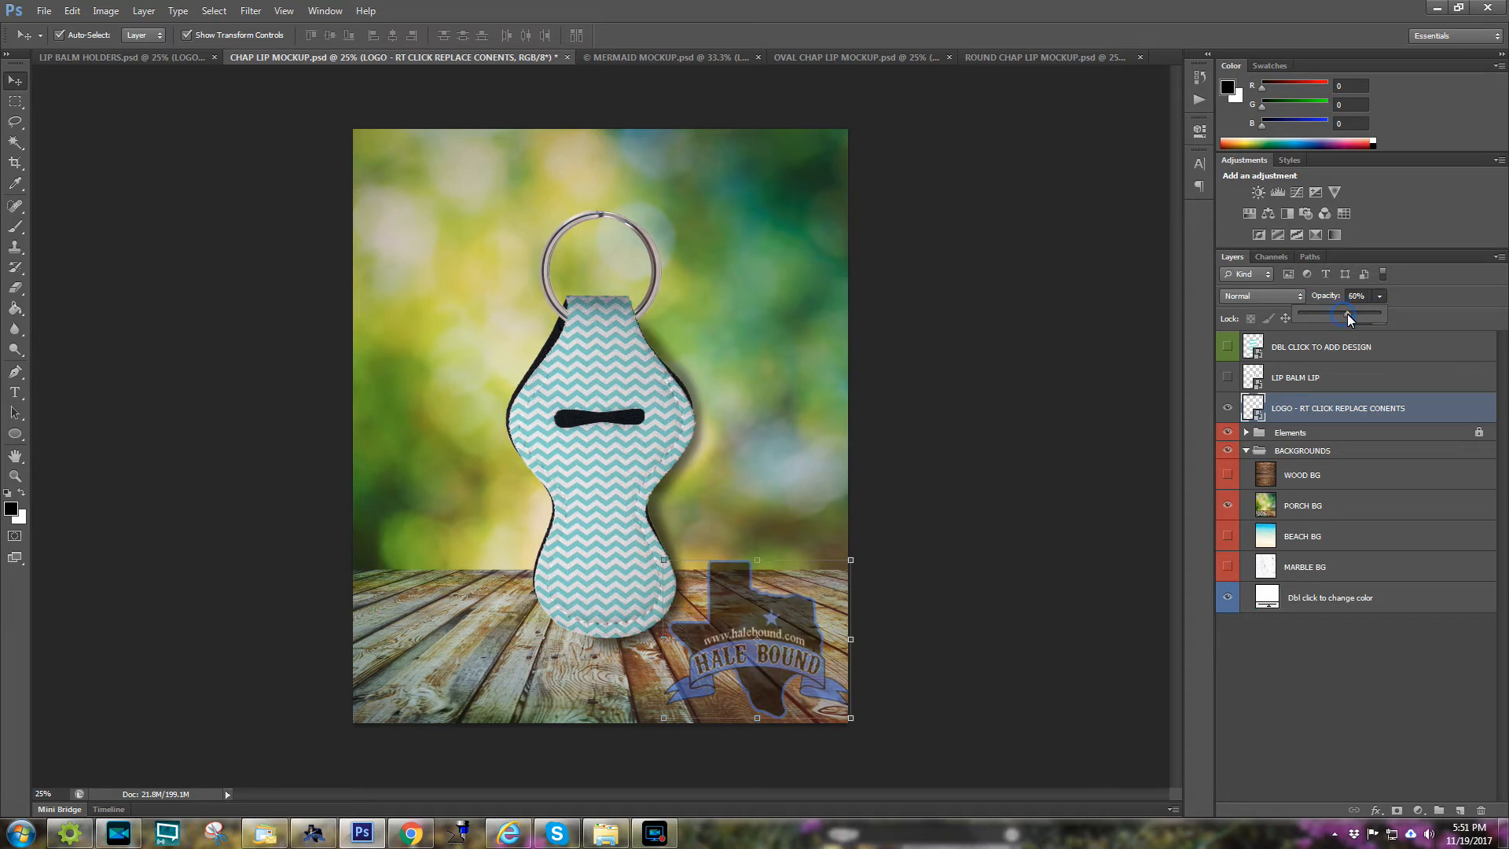
click(1078, 461)
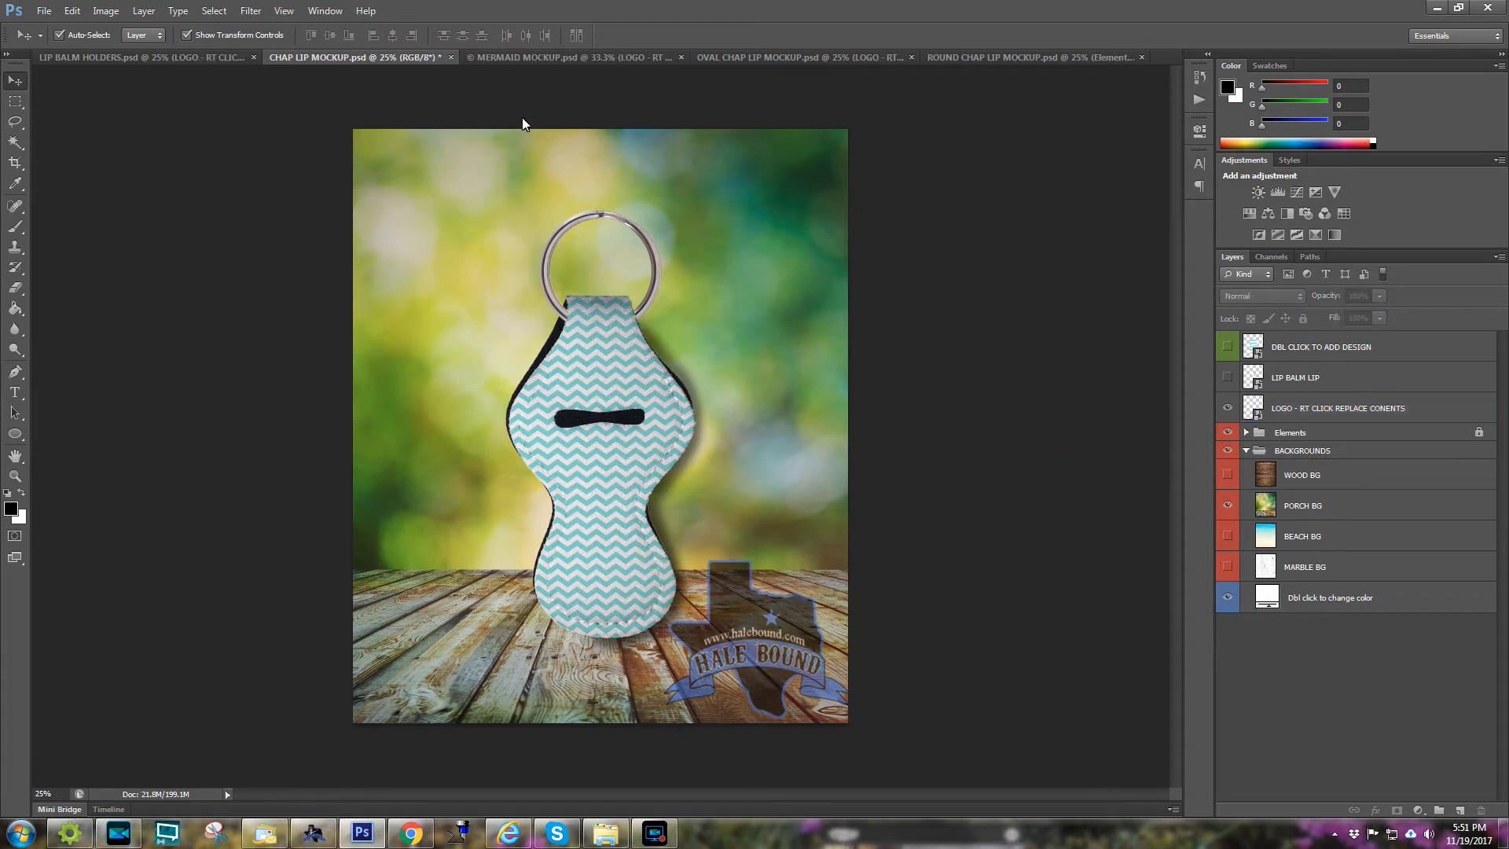
- Close CHAP LIP MOCKUP.psd without saving and open the DBL CLICK TO ADD DESIGN smart object of ROUND CHAP LIP MOCKUP.psd
click(452, 58)
click(771, 314)
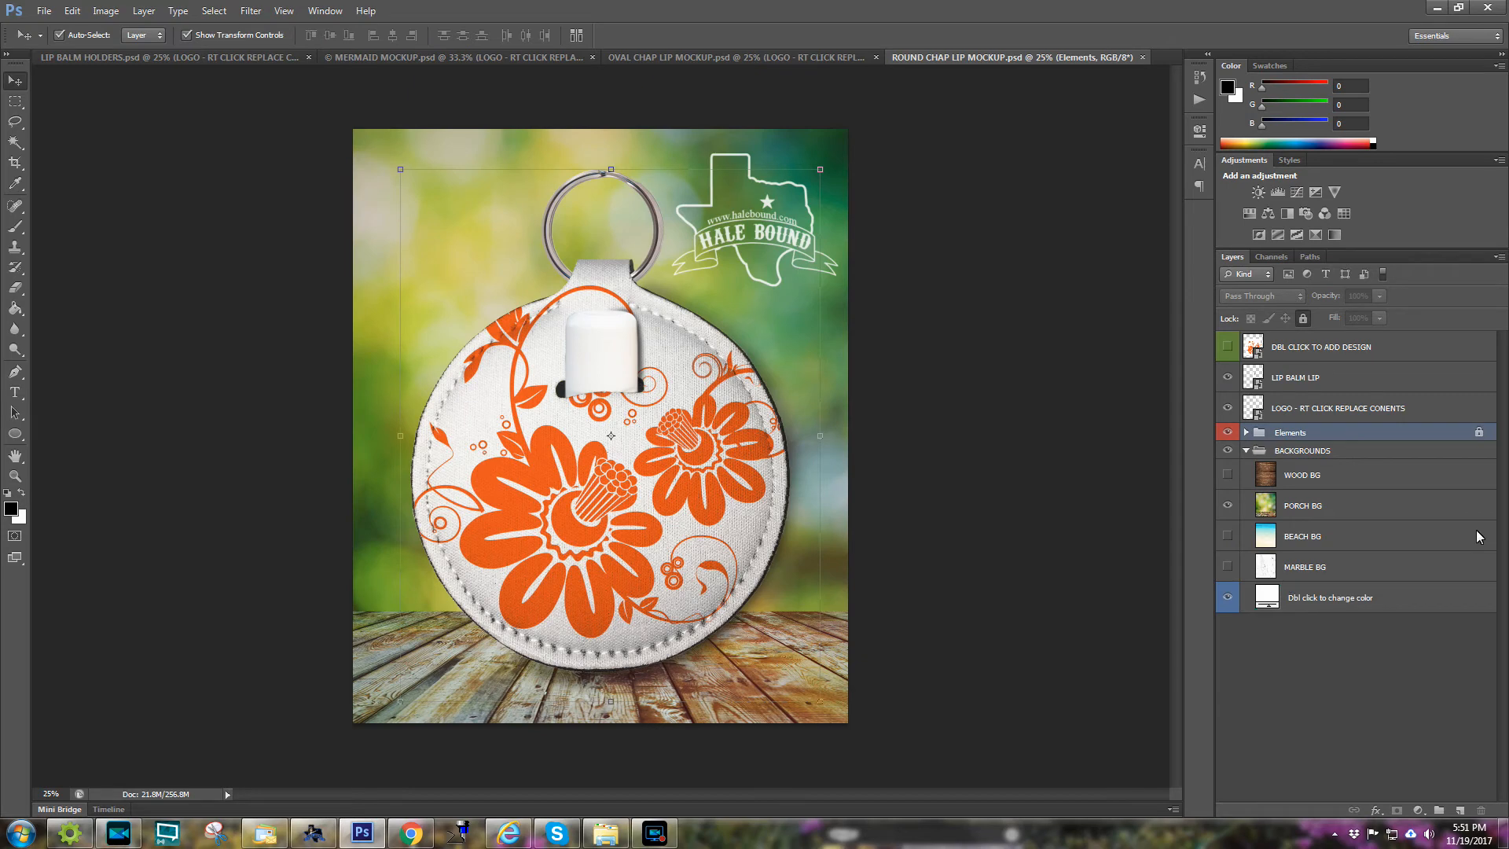
click(1256, 350)
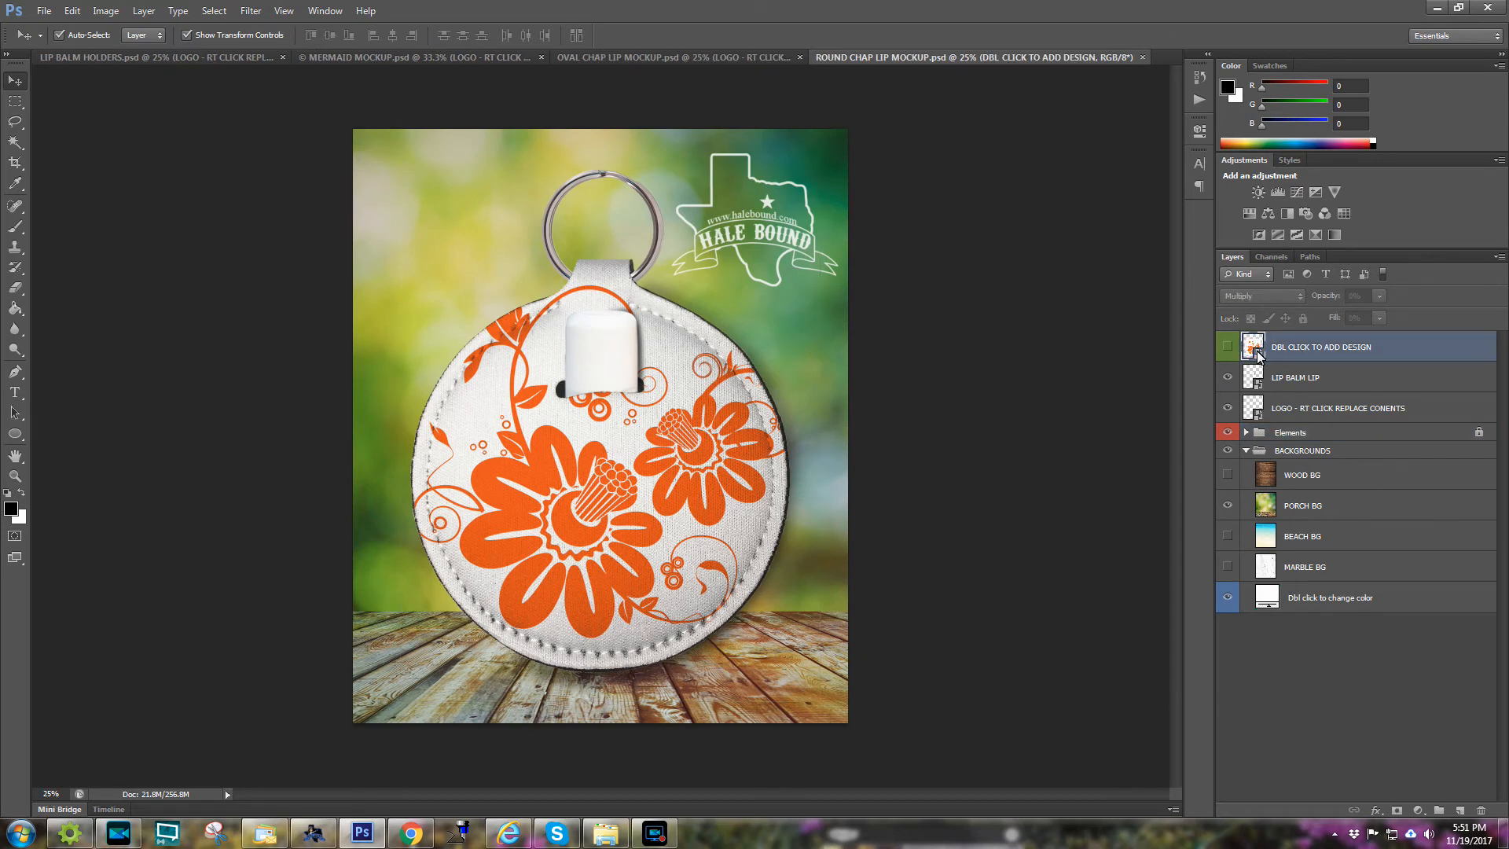
double_click(1255, 350)
click(818, 339)
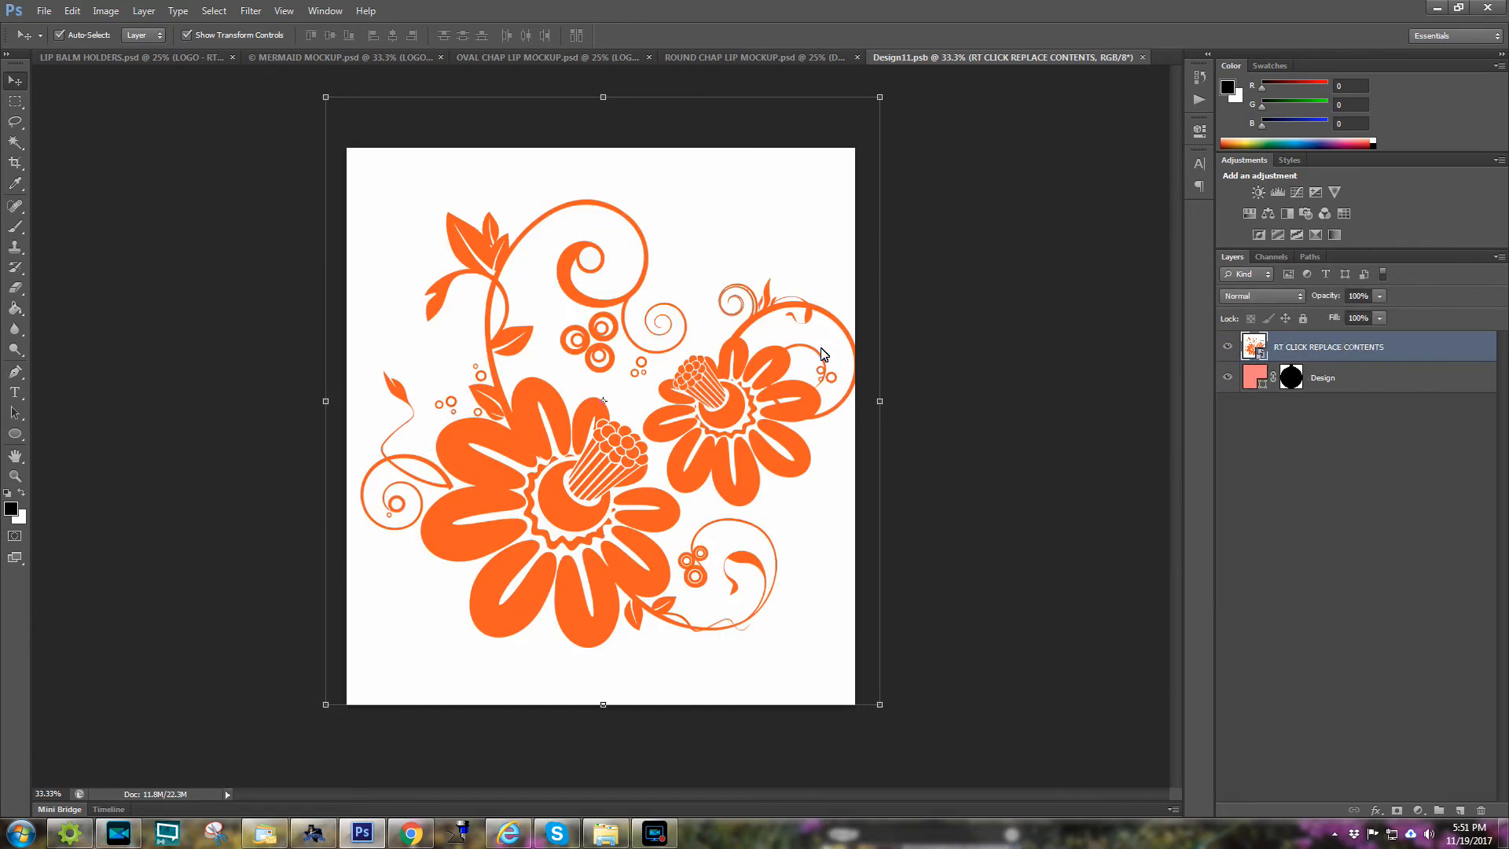
- Replace the RT CLICK REPLACE CONTENTS layer's floral artwork with the RIDGE ROUND CHAP LIP design from the _RIDGE STUFF folder
right_click(1301, 346)
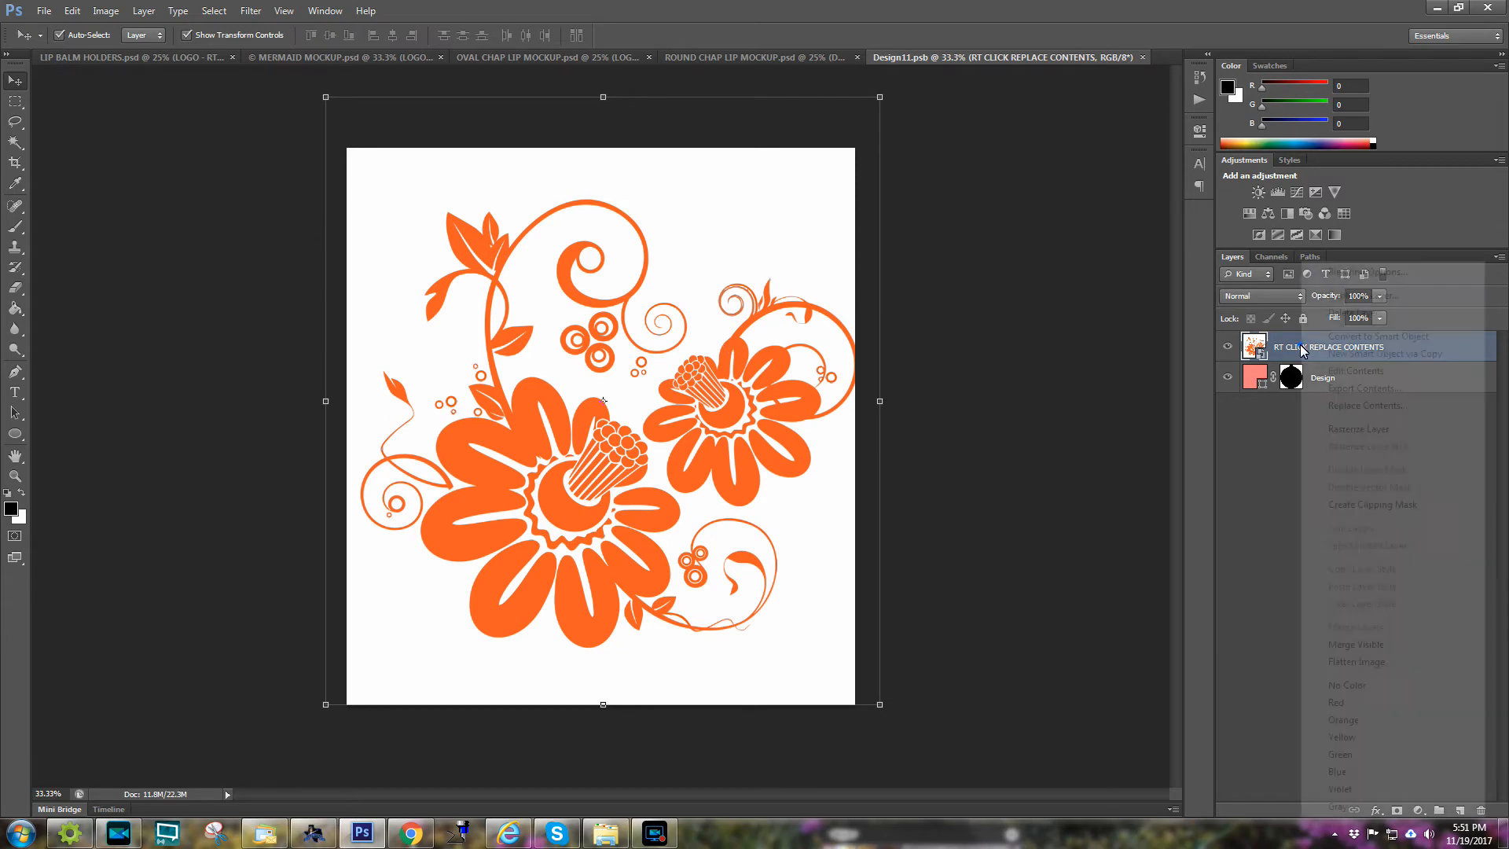
click(1360, 406)
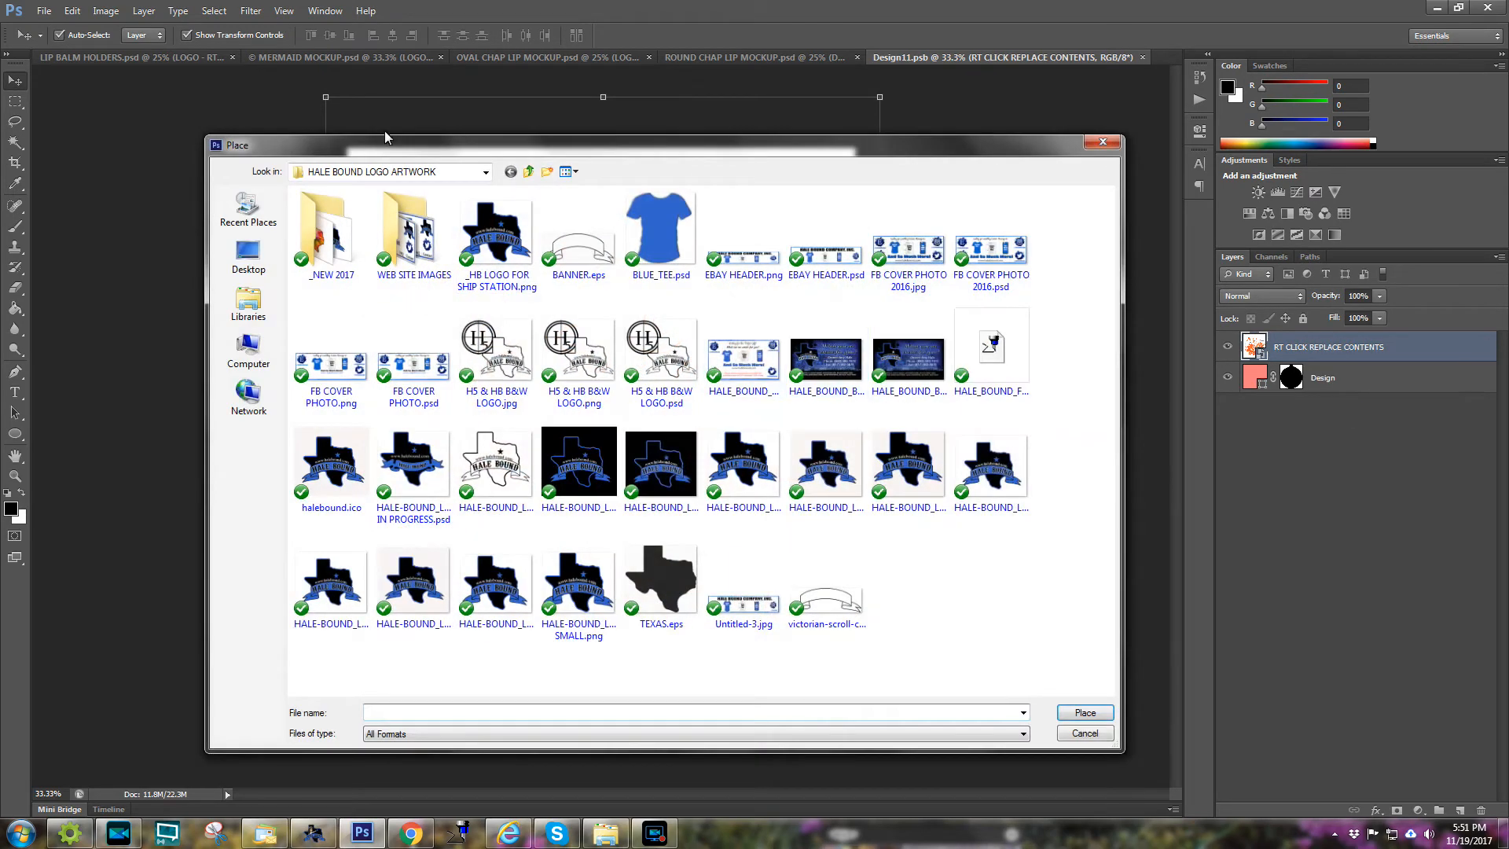
click(529, 172)
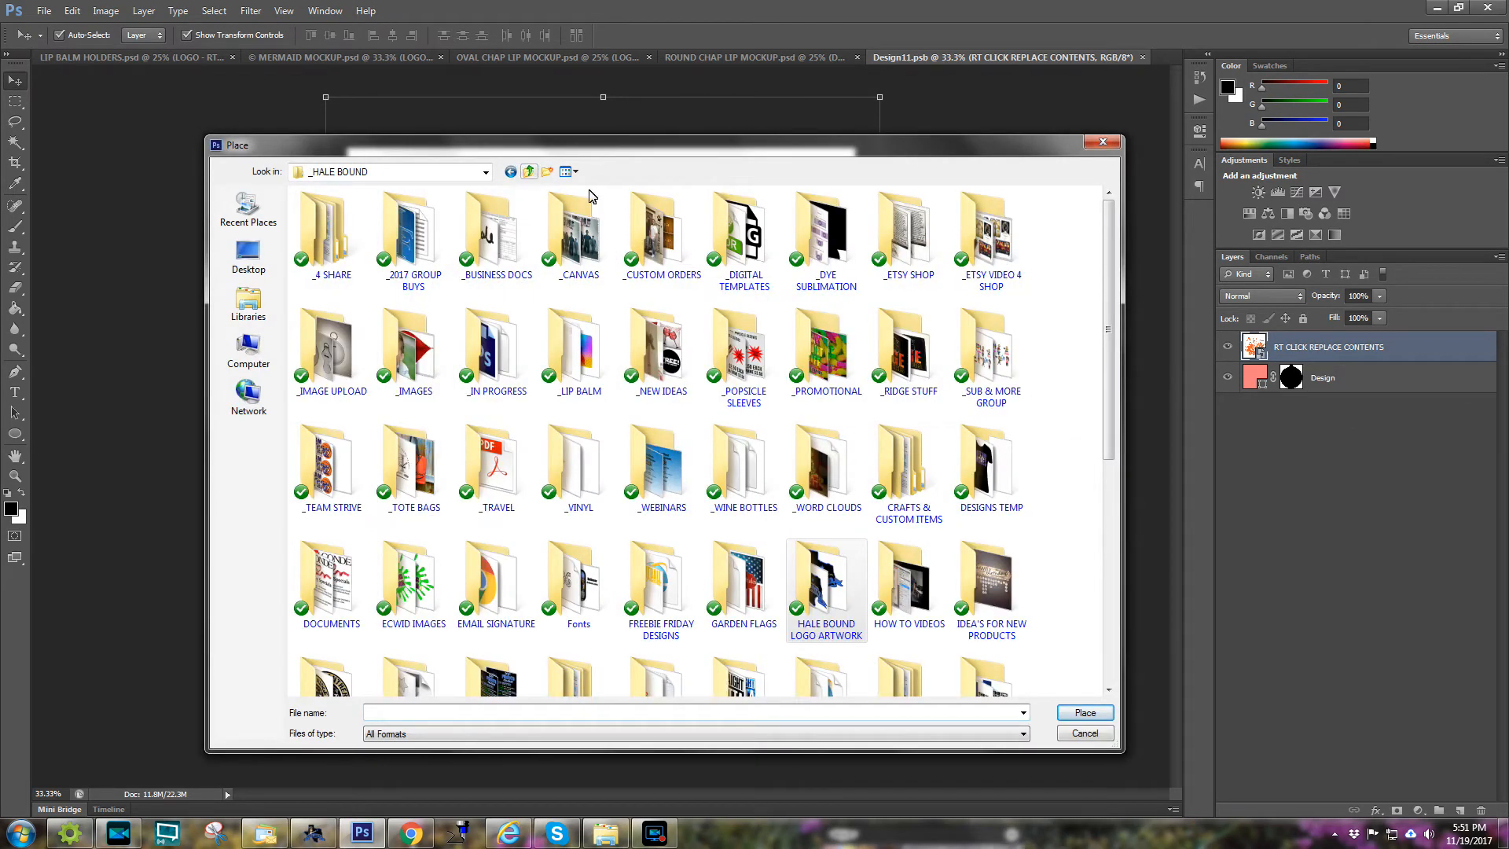
double_click(817, 263)
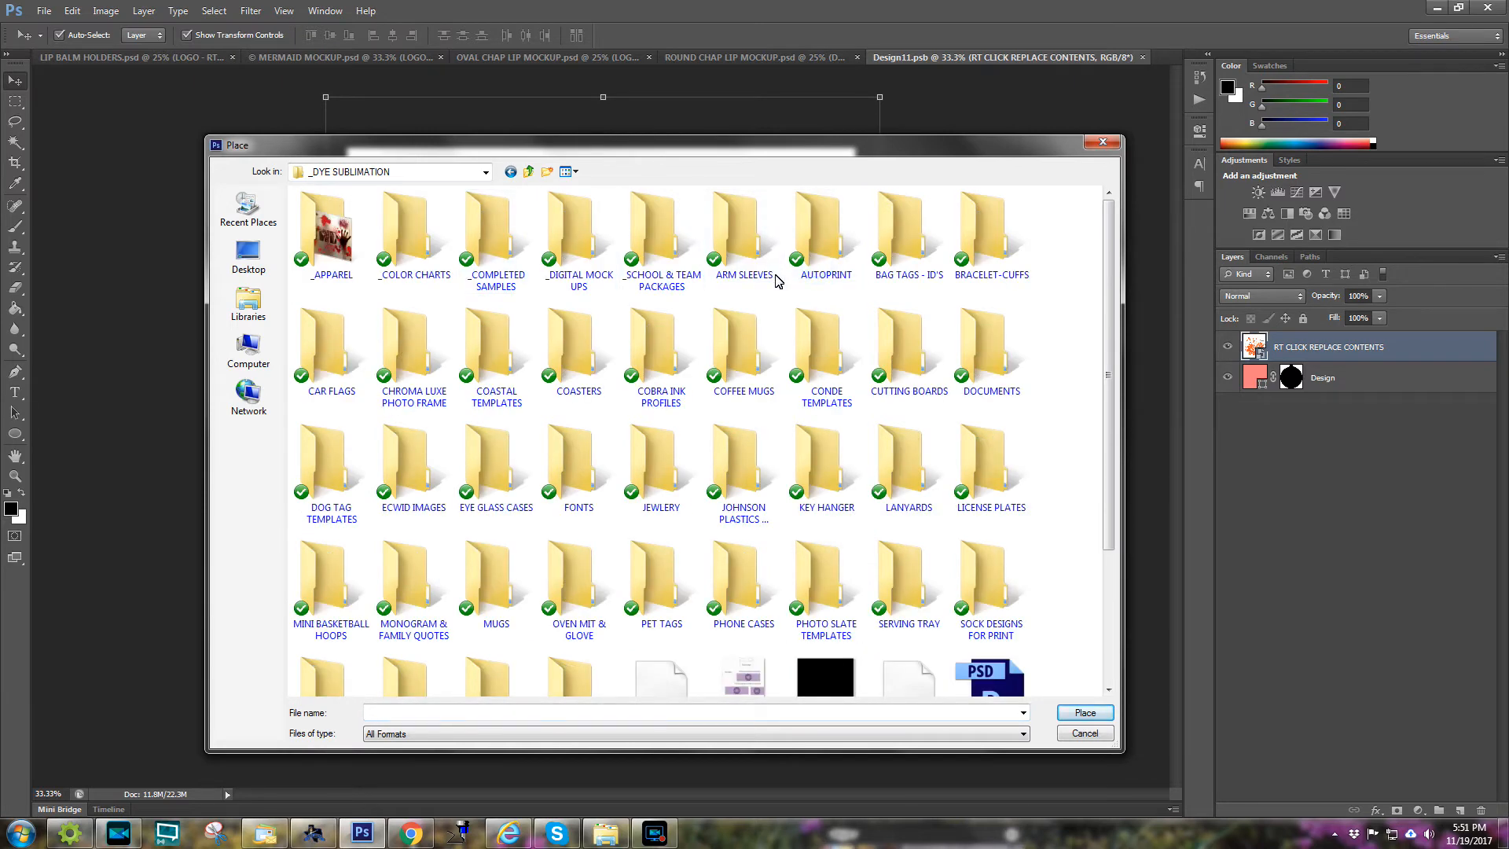
click(530, 173)
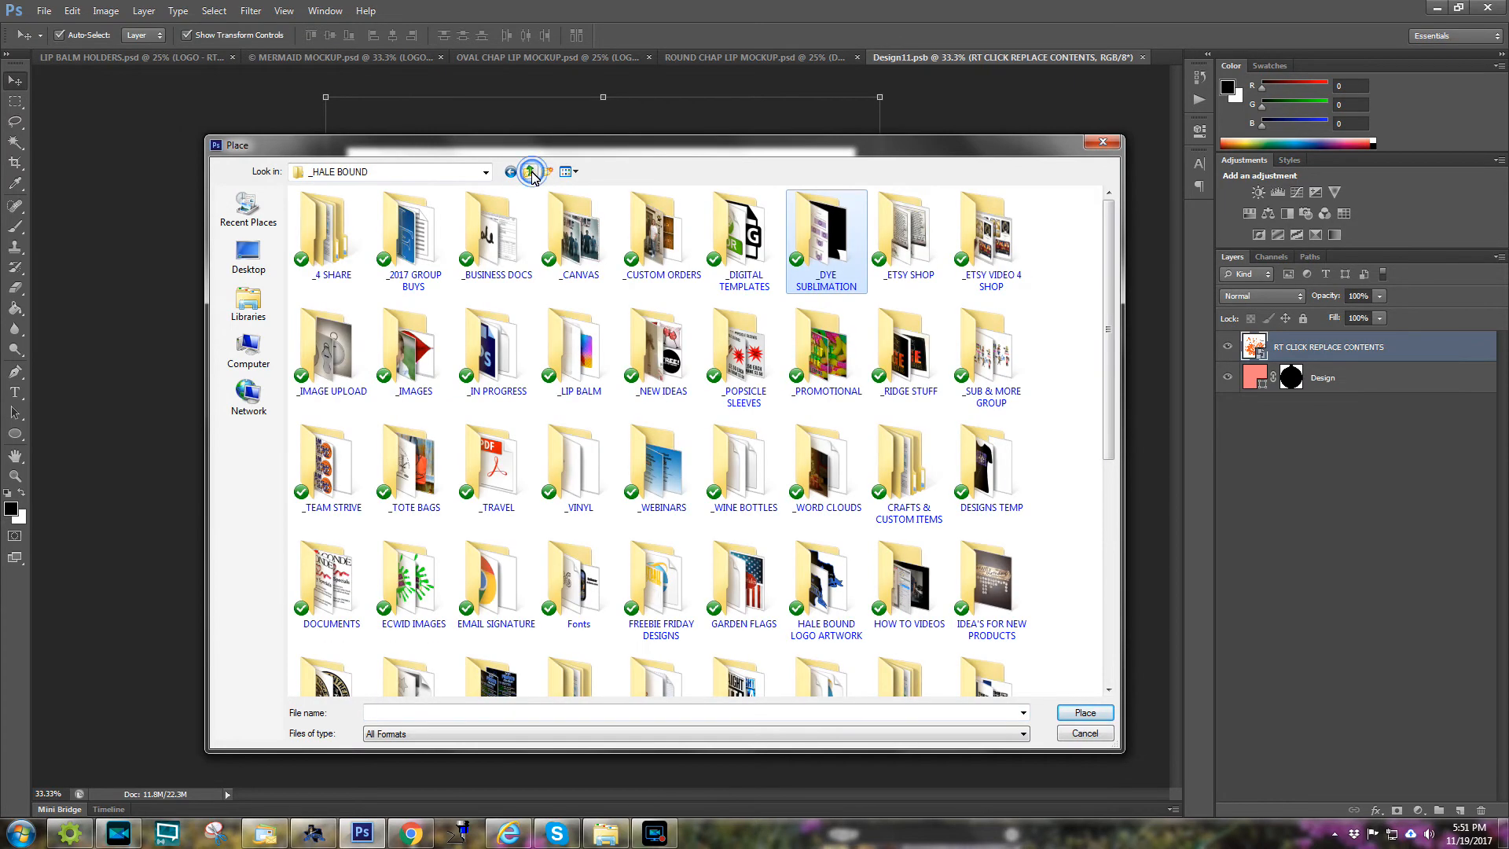
click(529, 173)
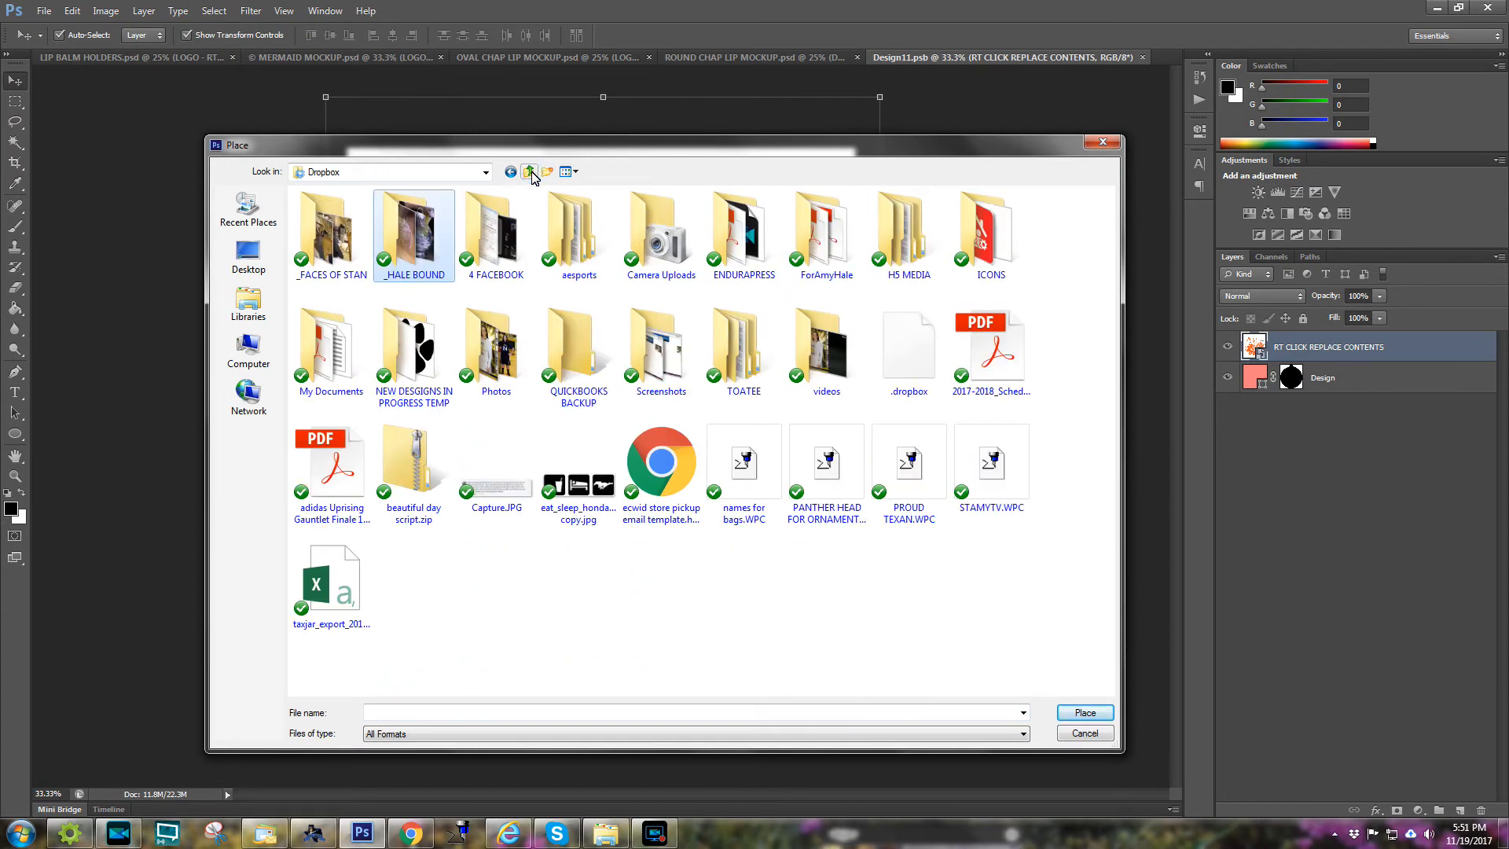
double_click(397, 252)
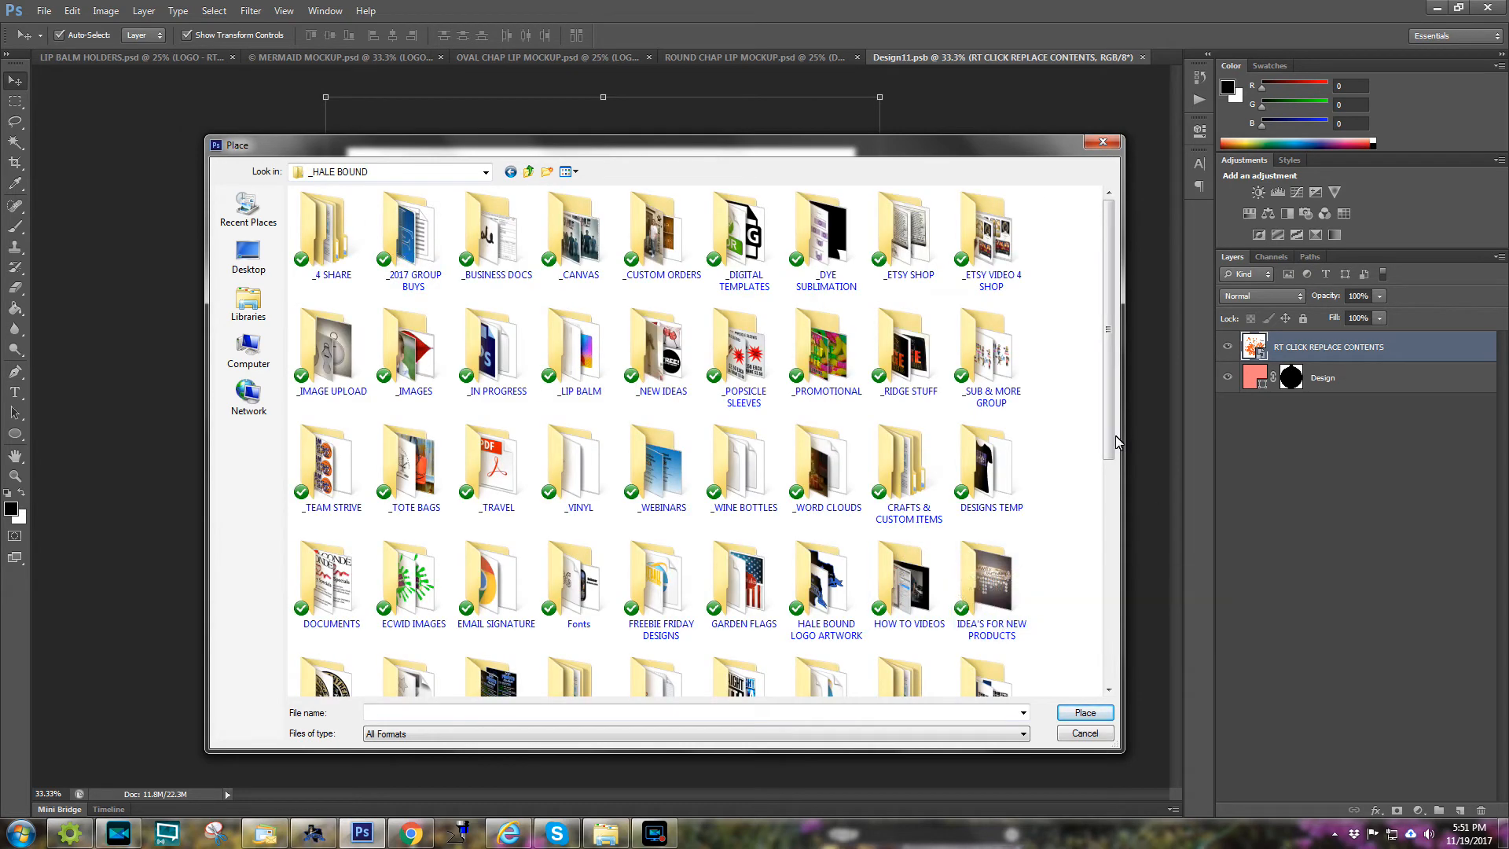
scroll(983, 550, down, 1)
double_click(927, 334)
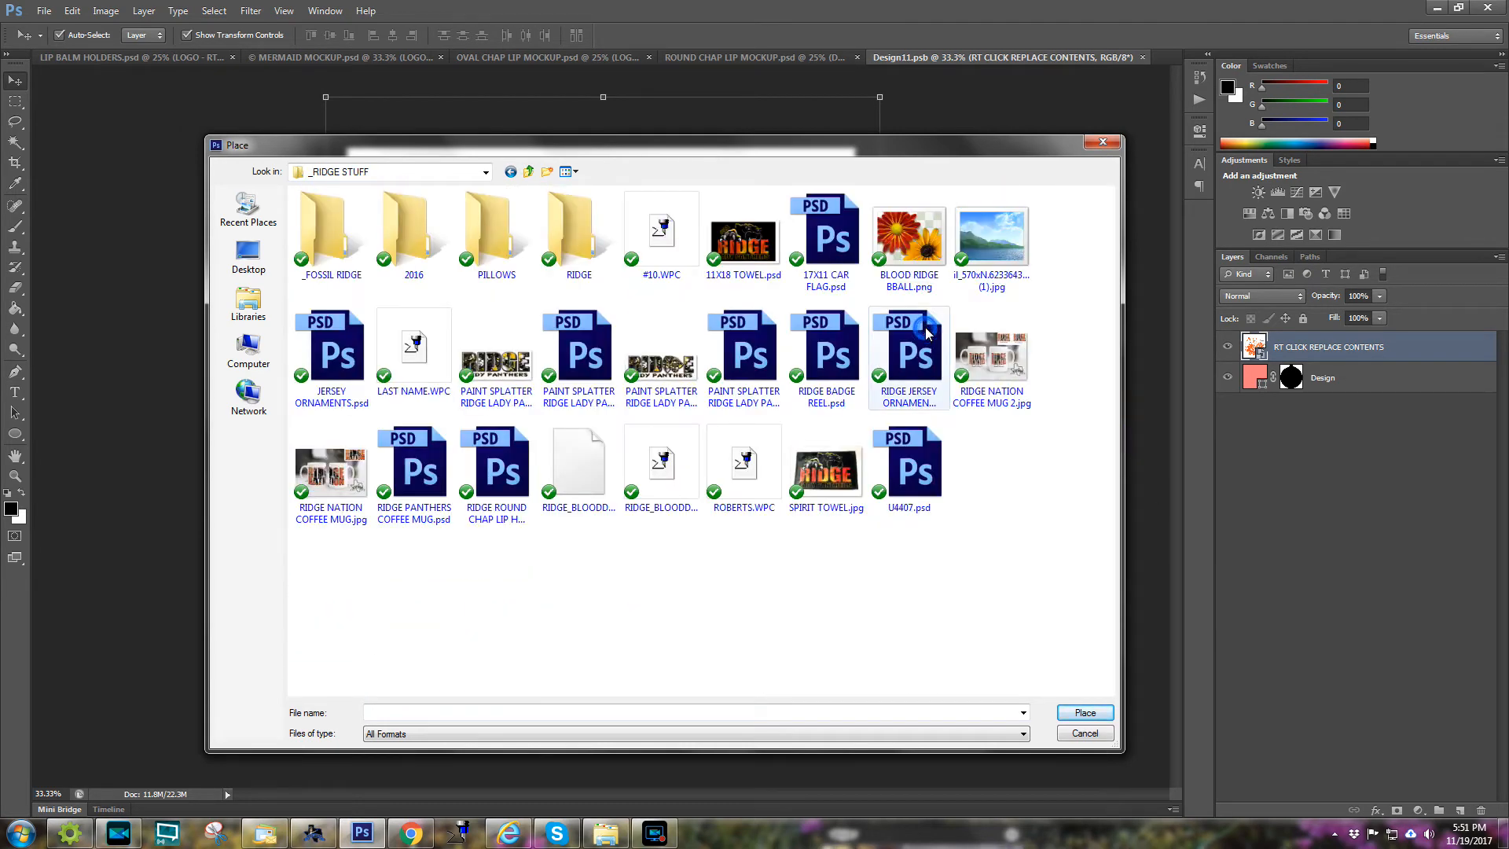
double_click(579, 246)
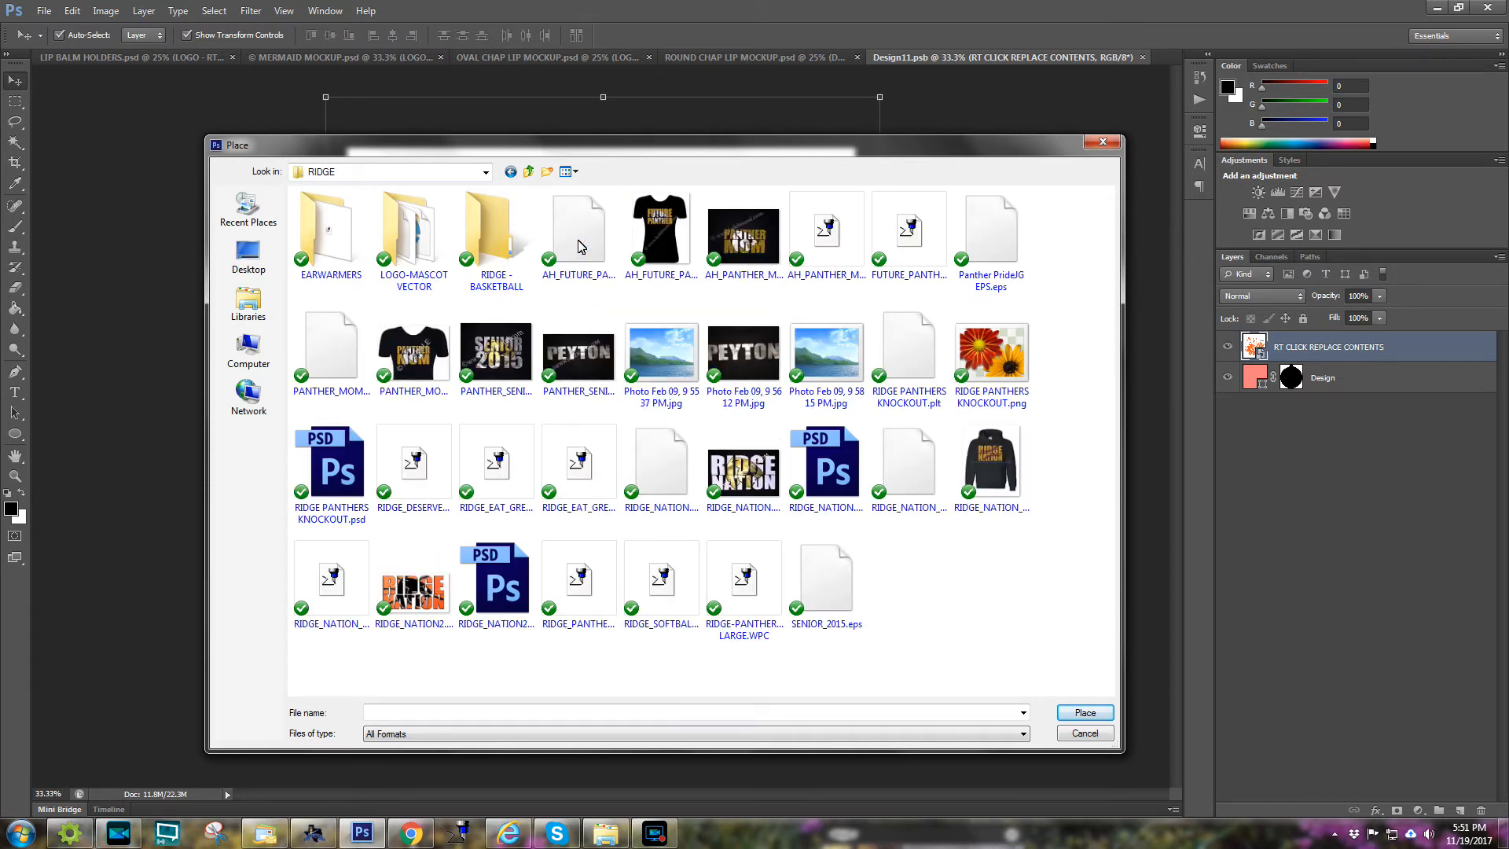
click(528, 172)
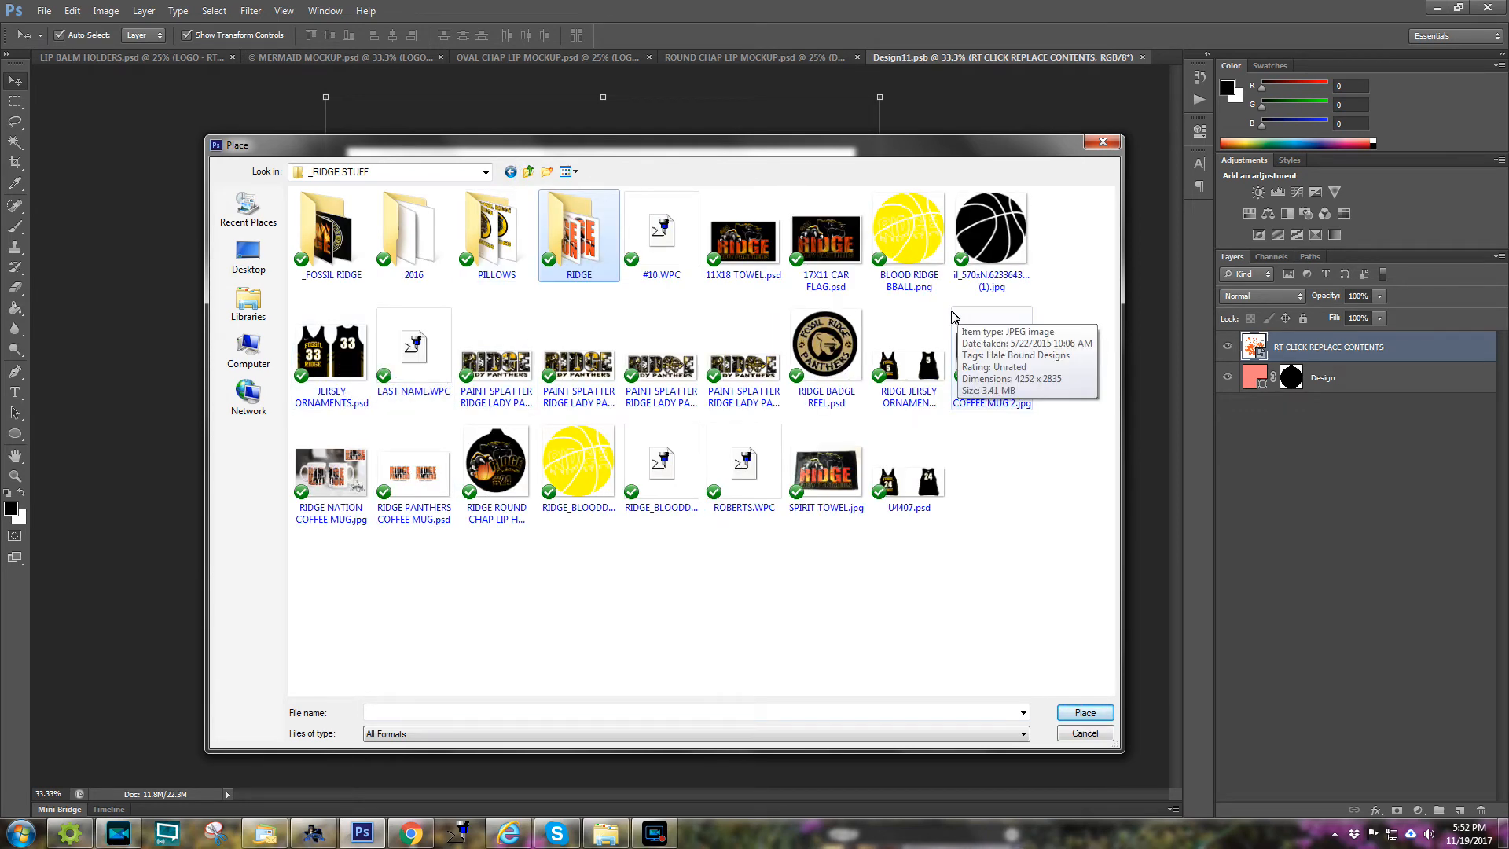
double_click(496, 464)
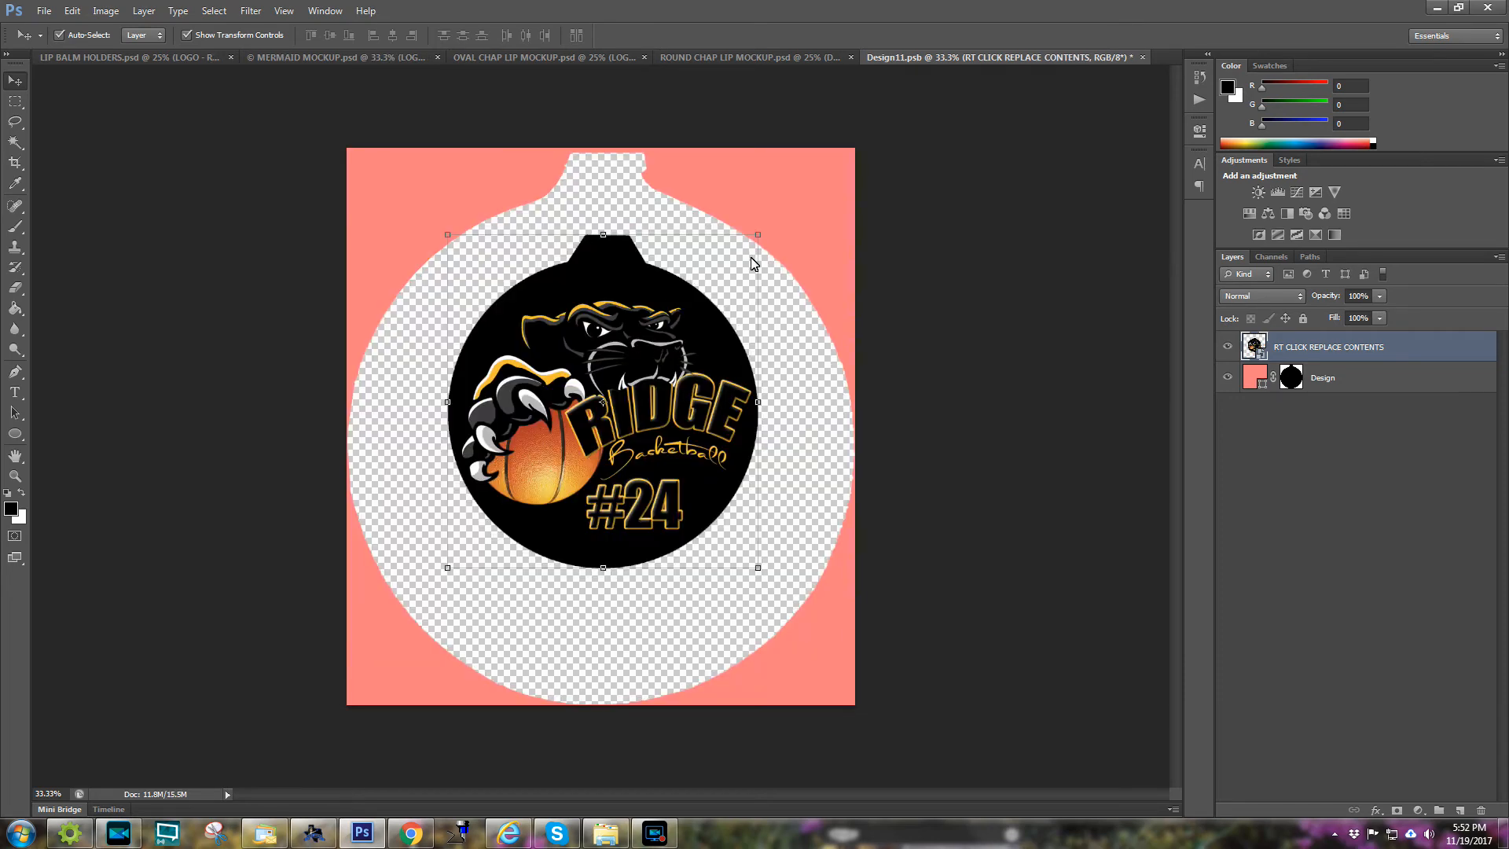
- Enlarge the Ridge Basketball artwork to about 183% and center it so it covers the round holder shape
drag(756, 238, 856, 149)
drag(523, 496, 309, 731)
drag(861, 137, 875, 118)
drag(599, 334, 615, 337)
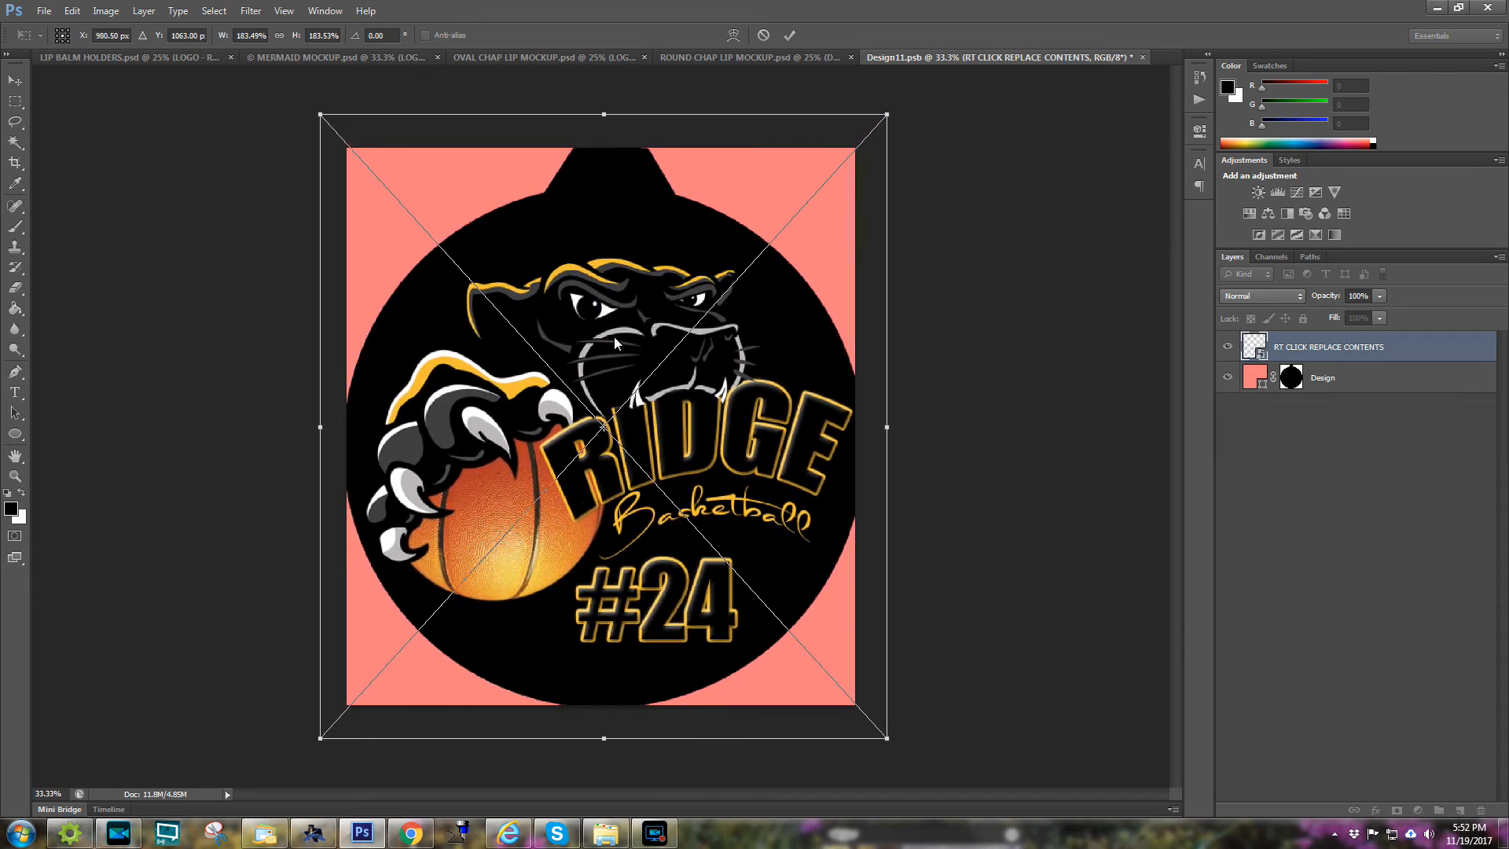
drag(890, 735, 894, 731)
key(Return)
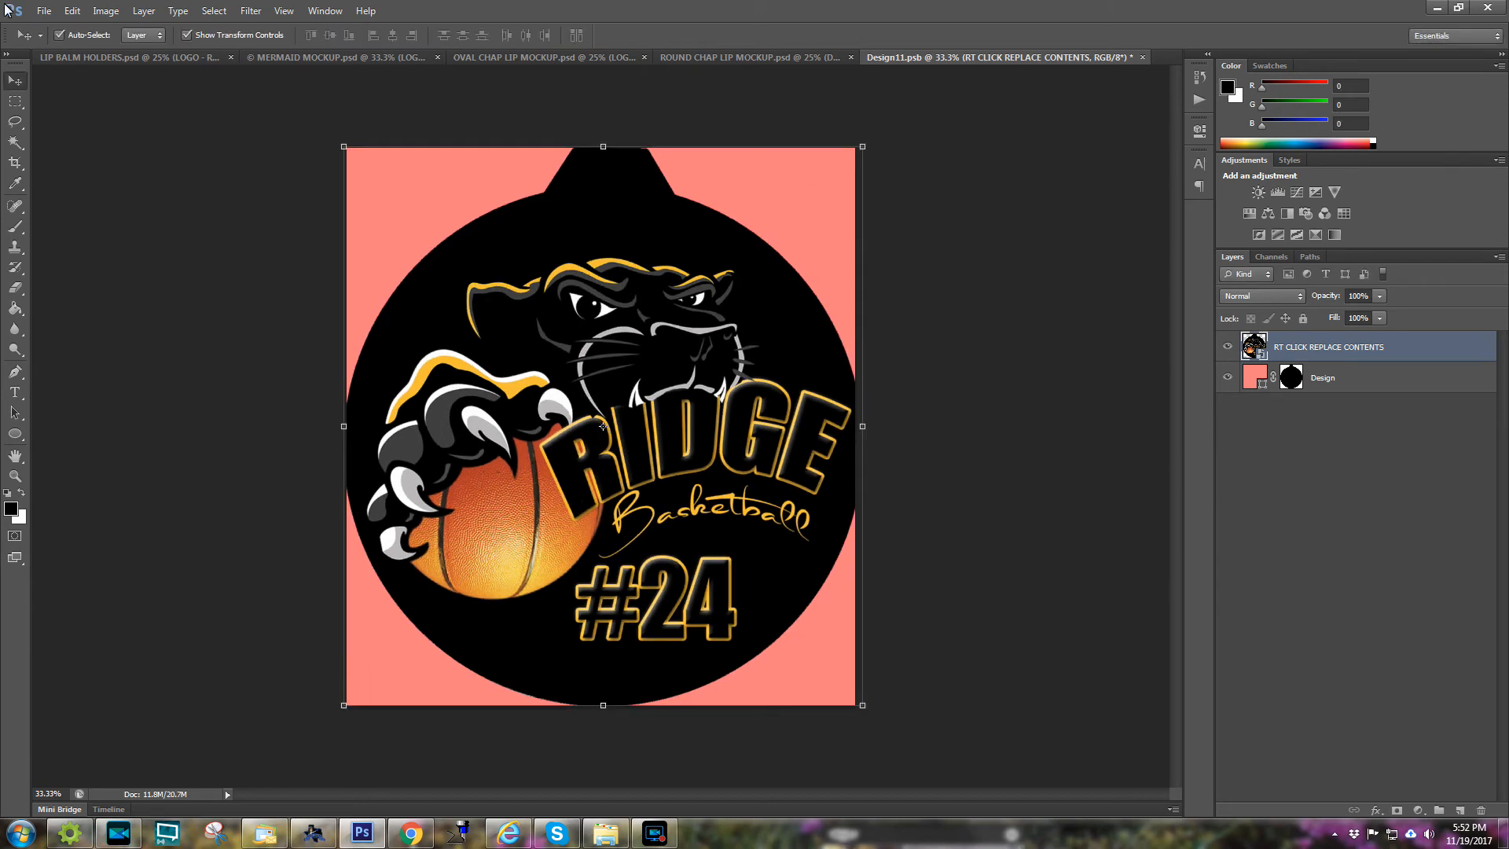
- Save Design11.psb and return to ROUND CHAP LIP MOCKUP.psd to view the Ridge design on the holder
click(44, 11)
click(74, 186)
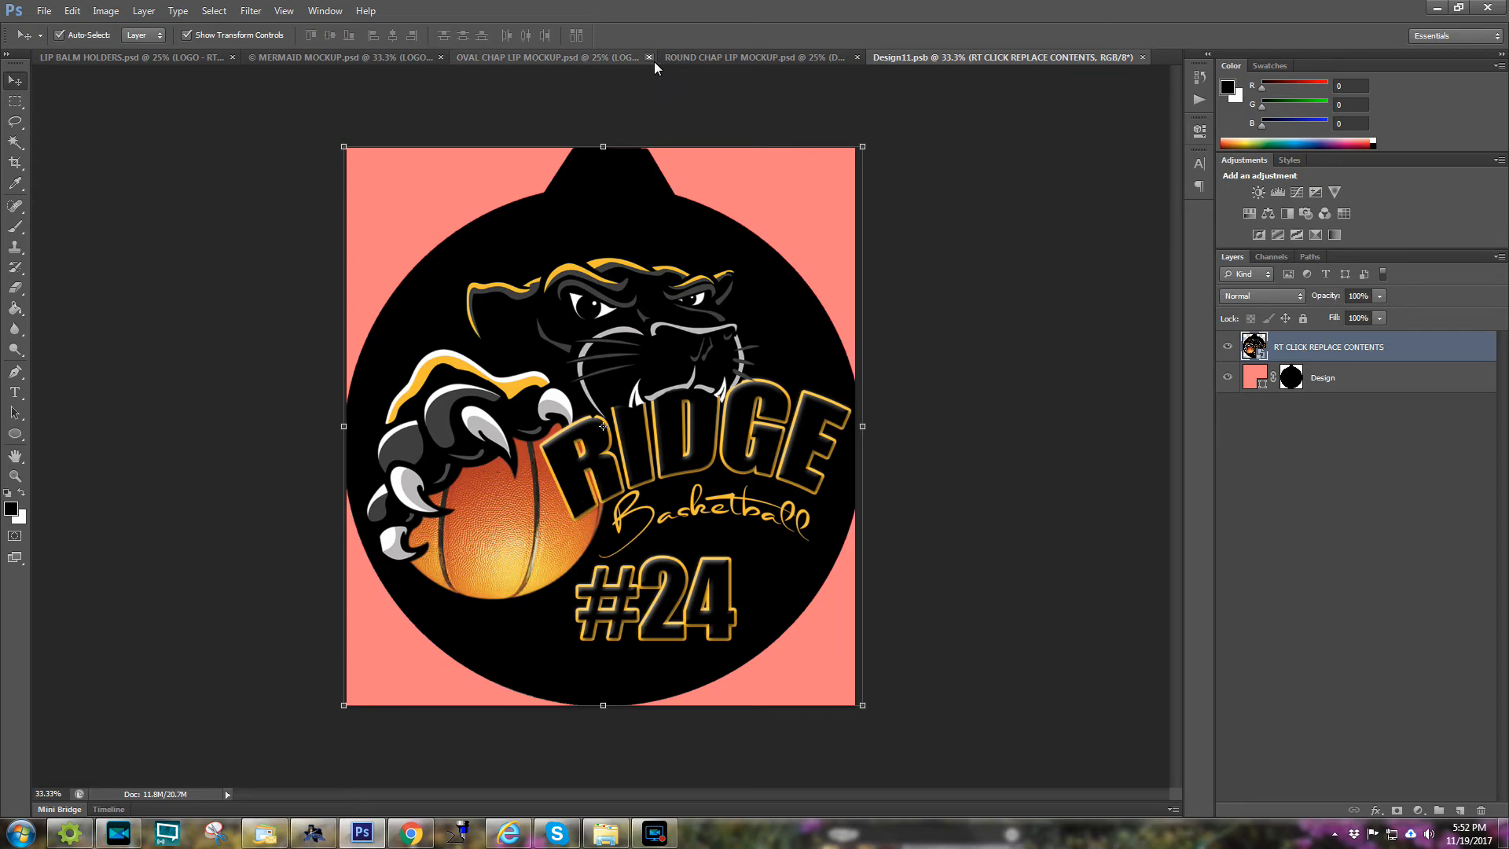
click(710, 58)
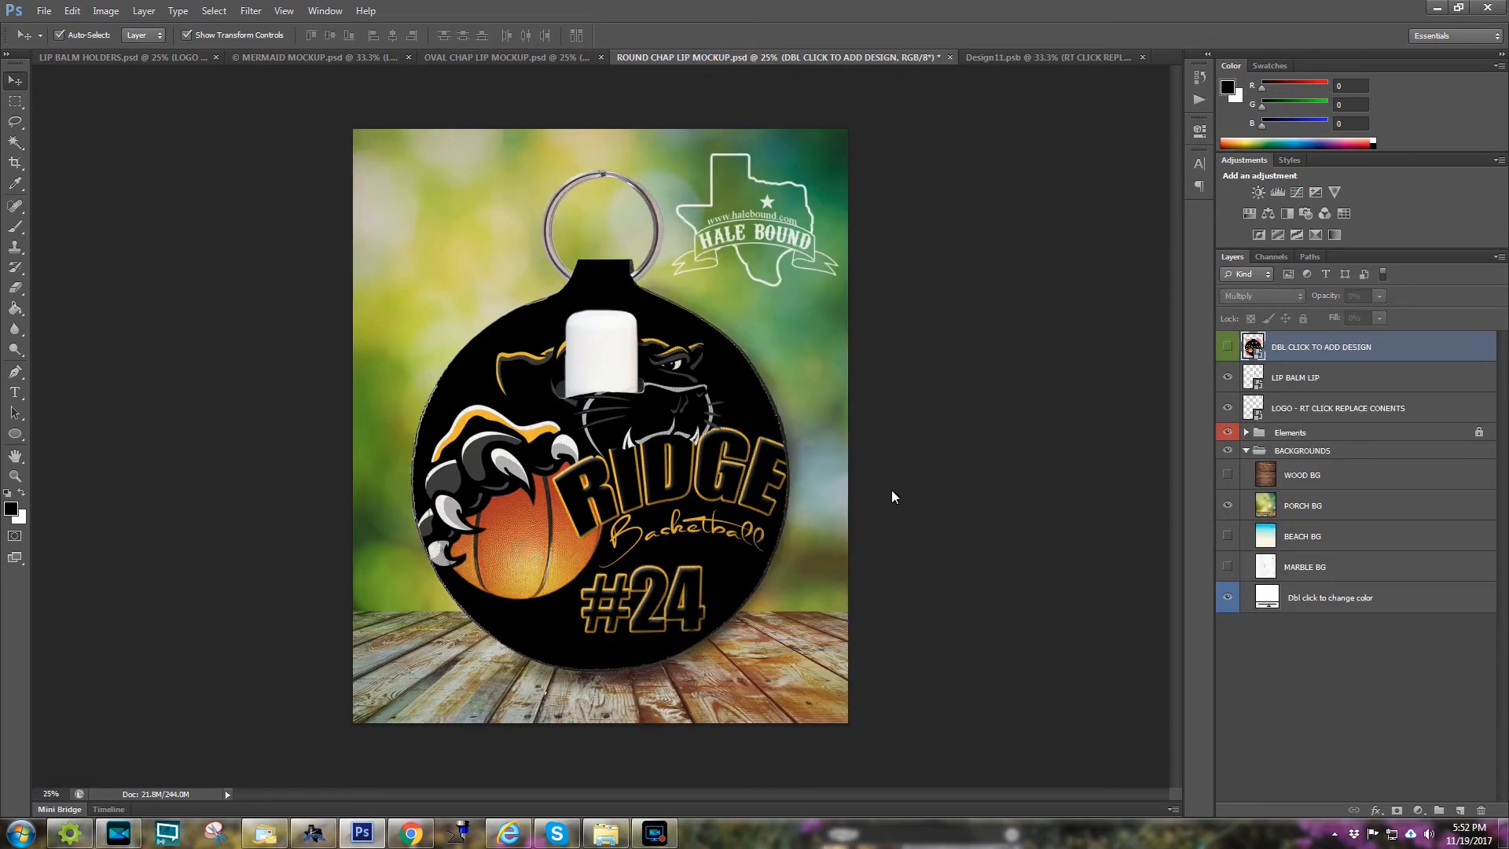
- Hide the LIP BALM LIP layer in the round mockup and close Design11.psb
click(1228, 378)
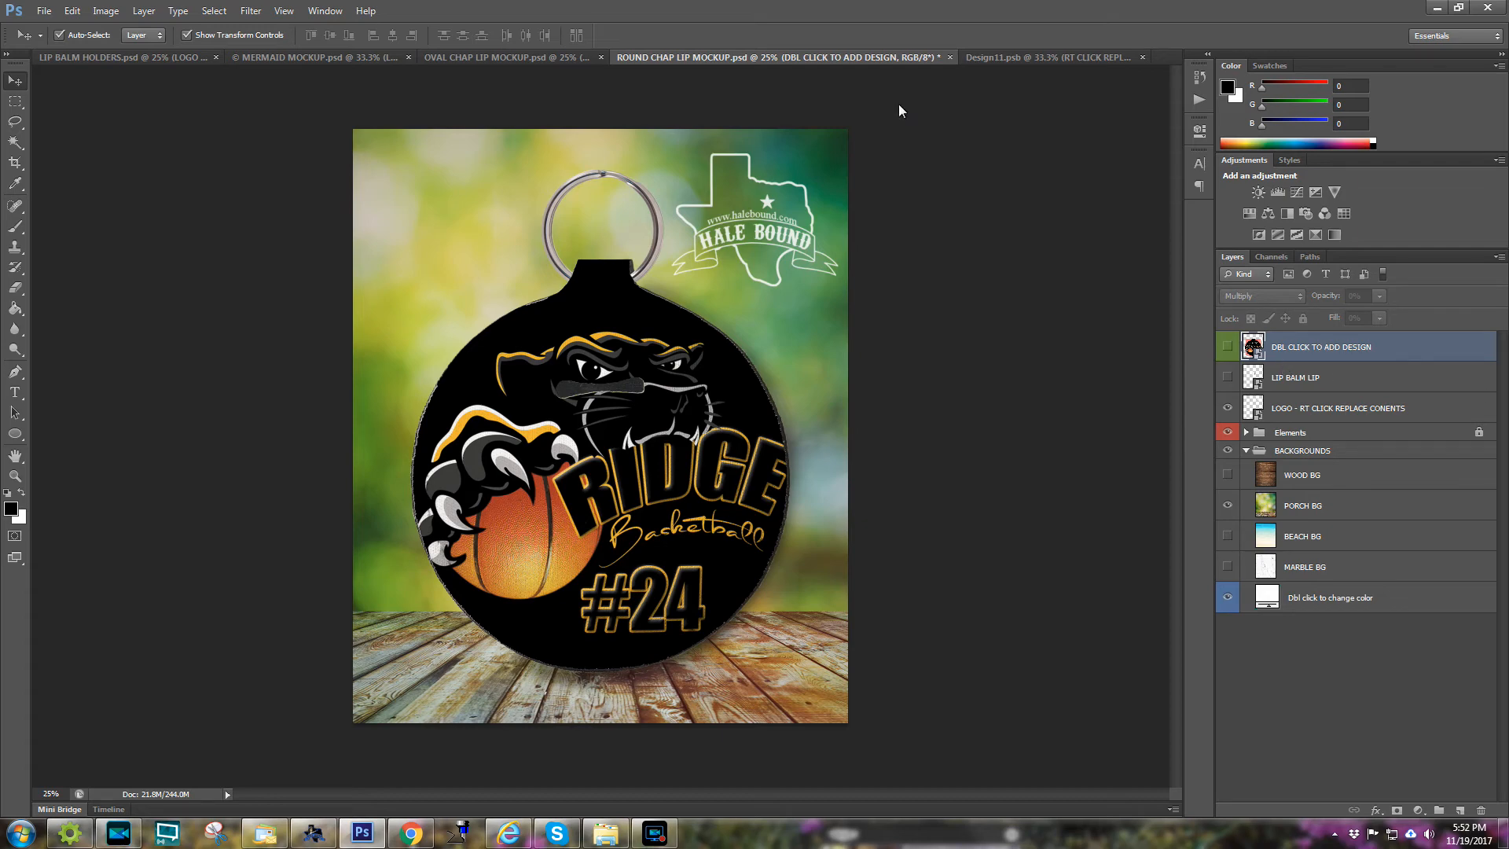
click(1011, 57)
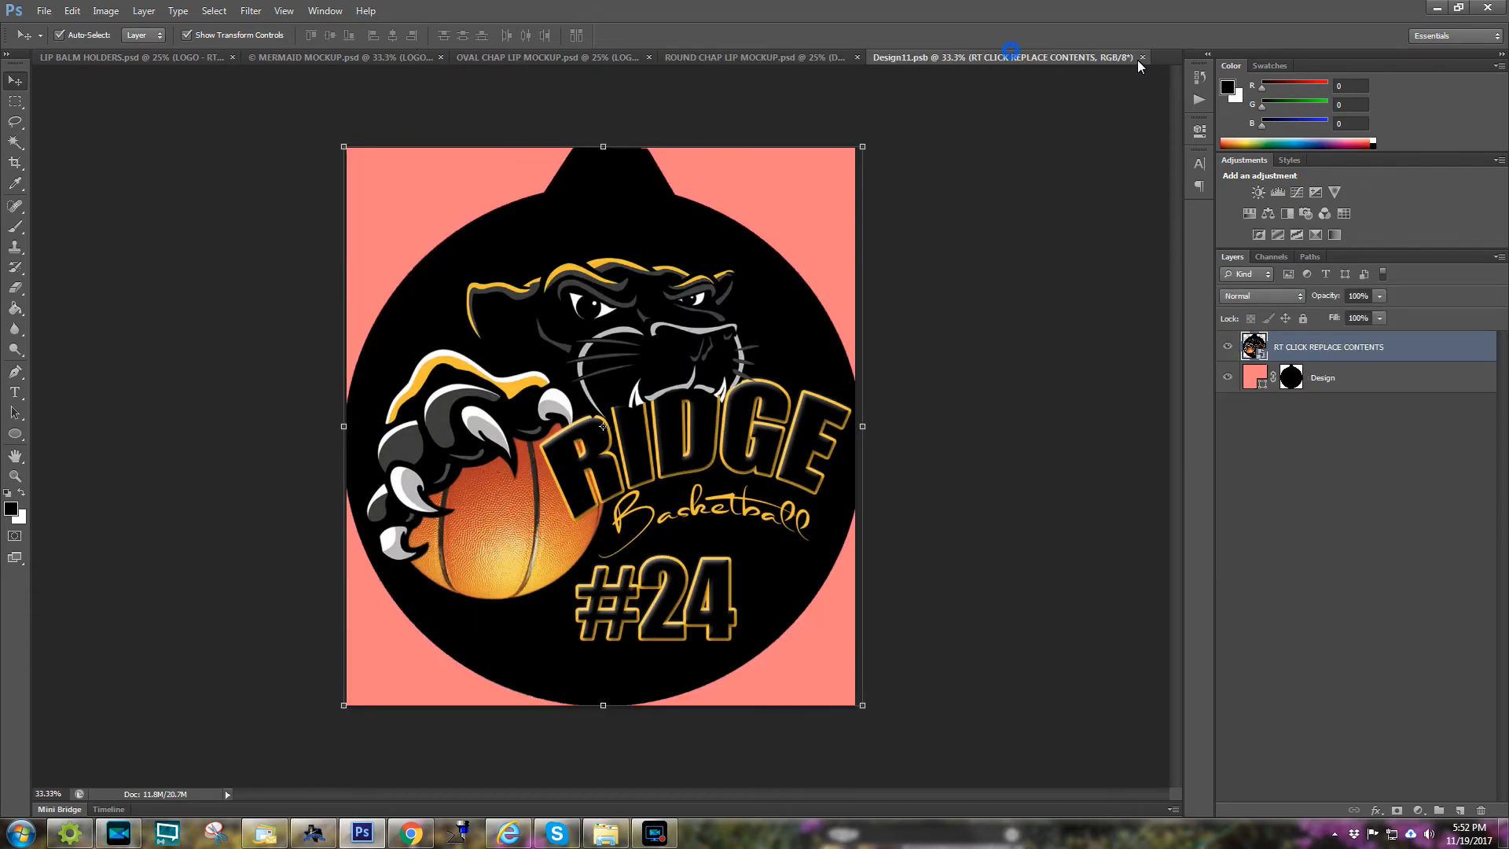
click(1143, 58)
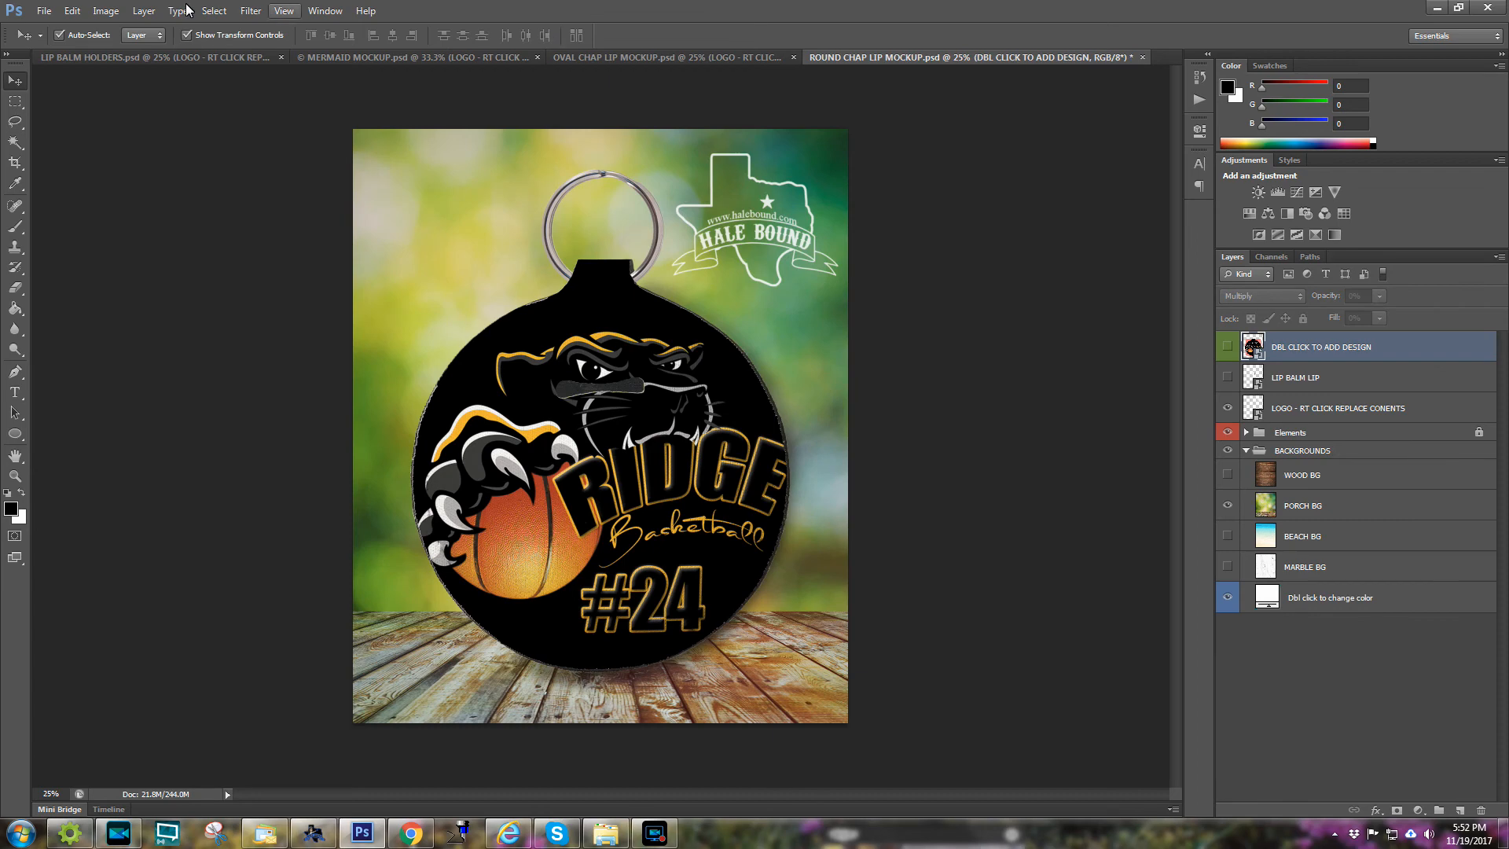
- Undo the Ridge design replacement in the round mockup and close ROUND CHAP LIP MOCKUP.psd without saving
click(71, 10)
click(92, 58)
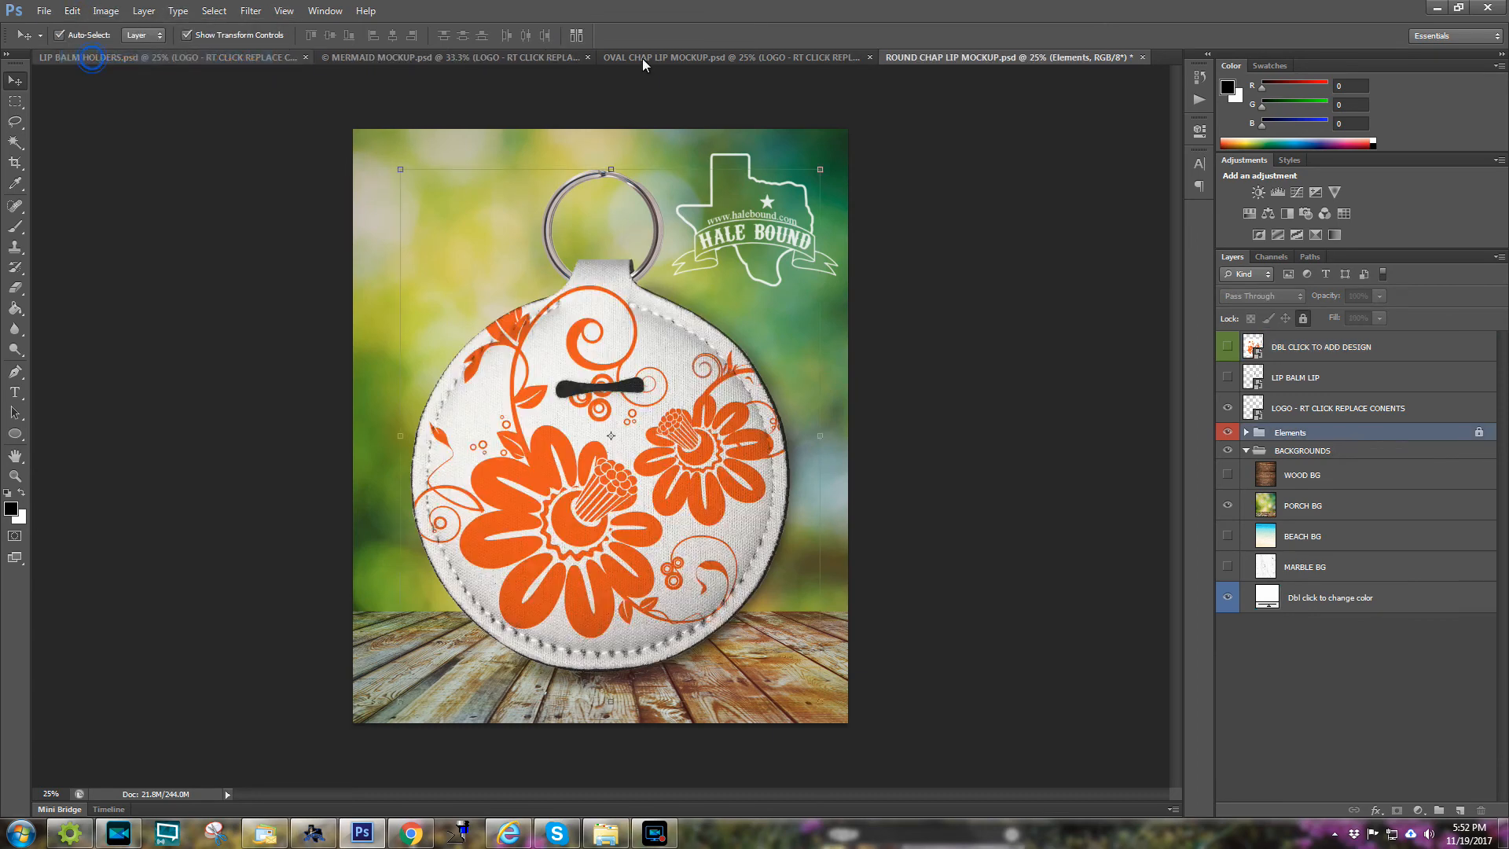
click(1142, 57)
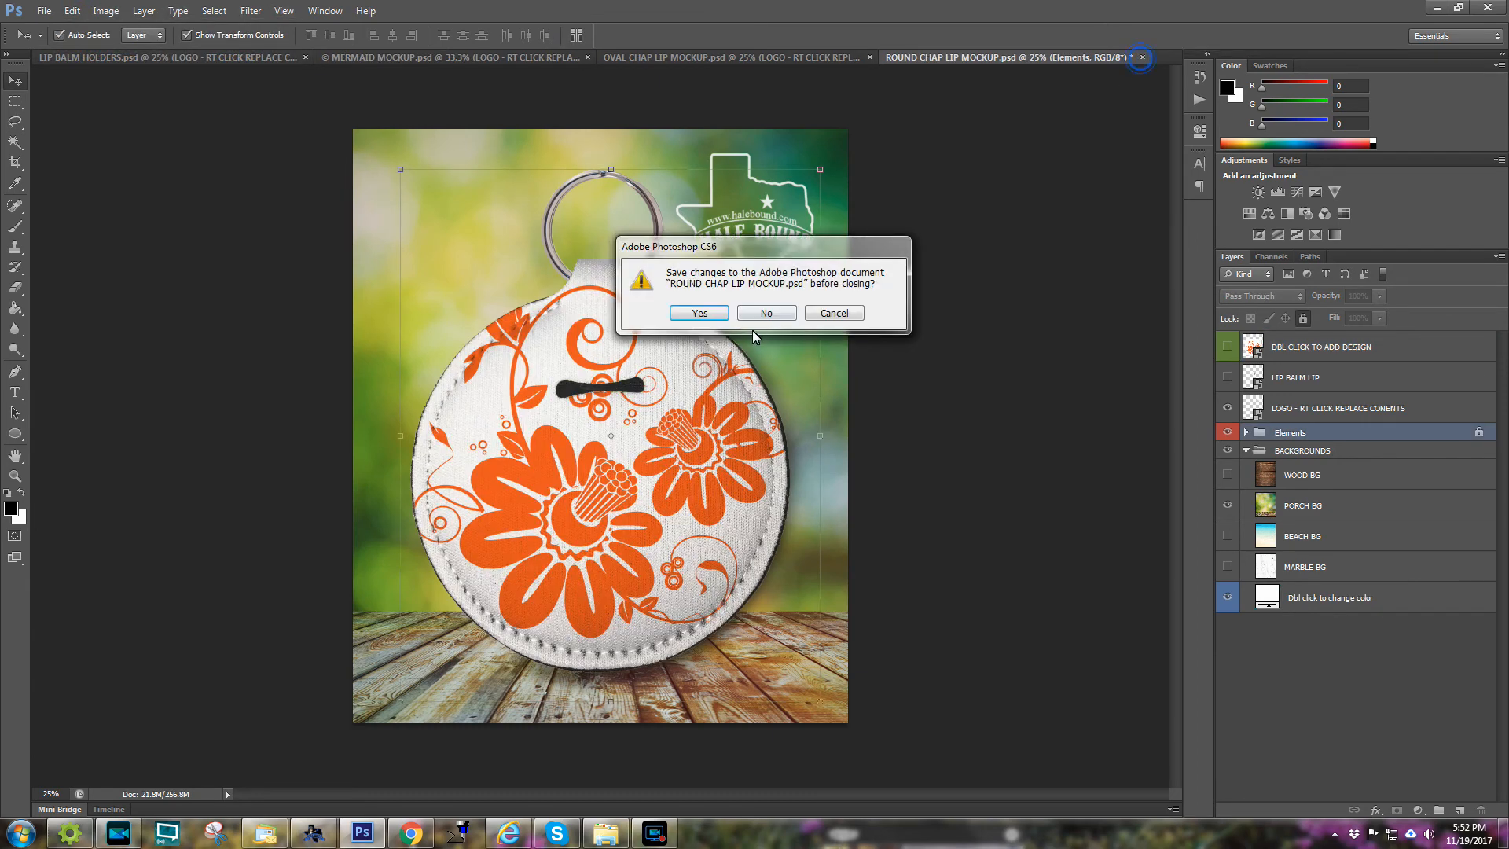
click(760, 311)
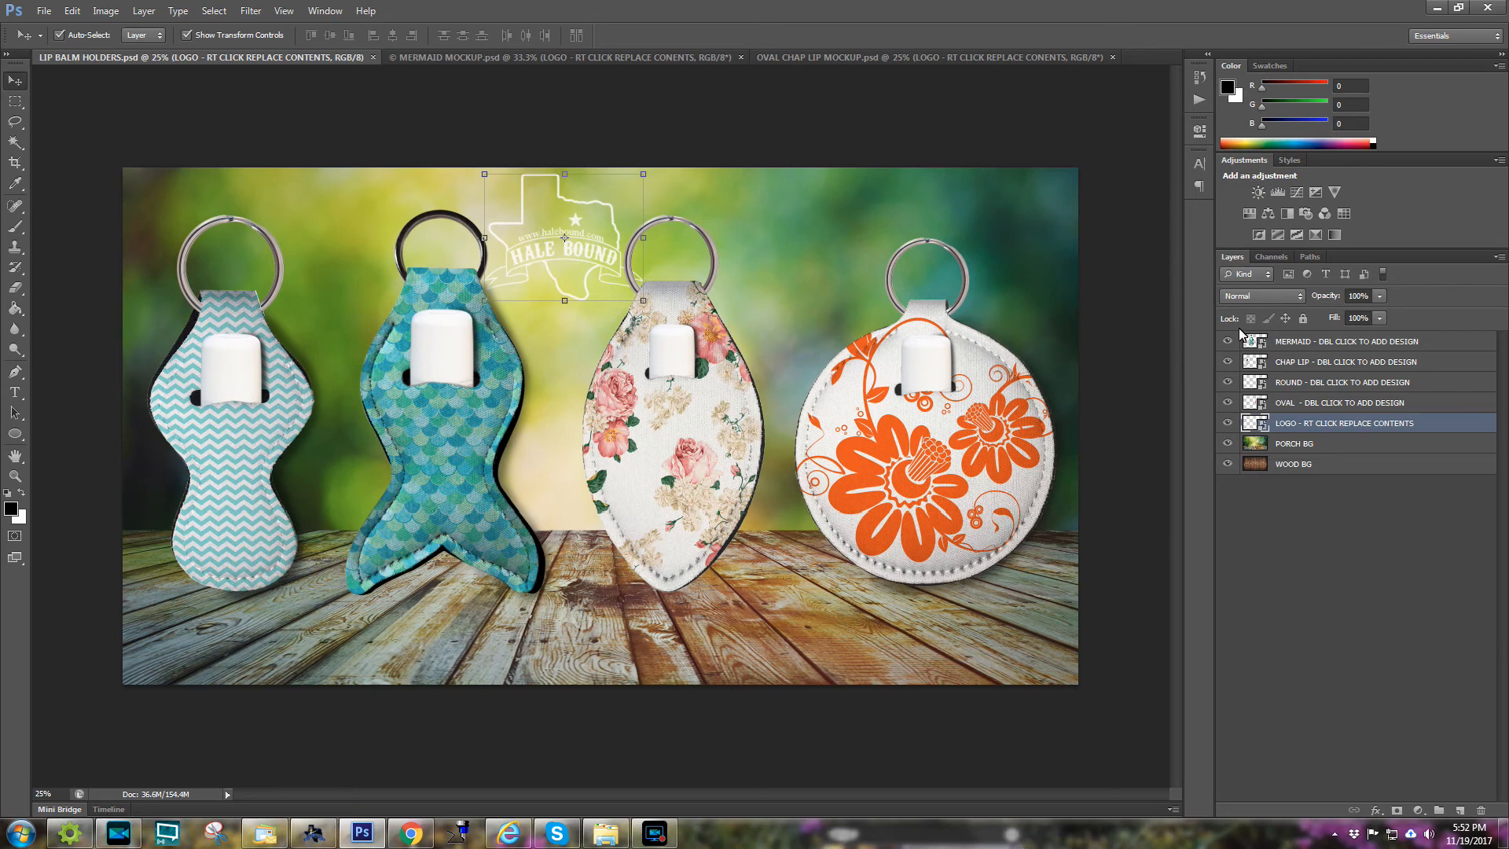
- Open the MERMAID - DBL CLICK TO ADD DESIGN smart object of LIP BALM HOLDERS.psd for editing
click(1285, 344)
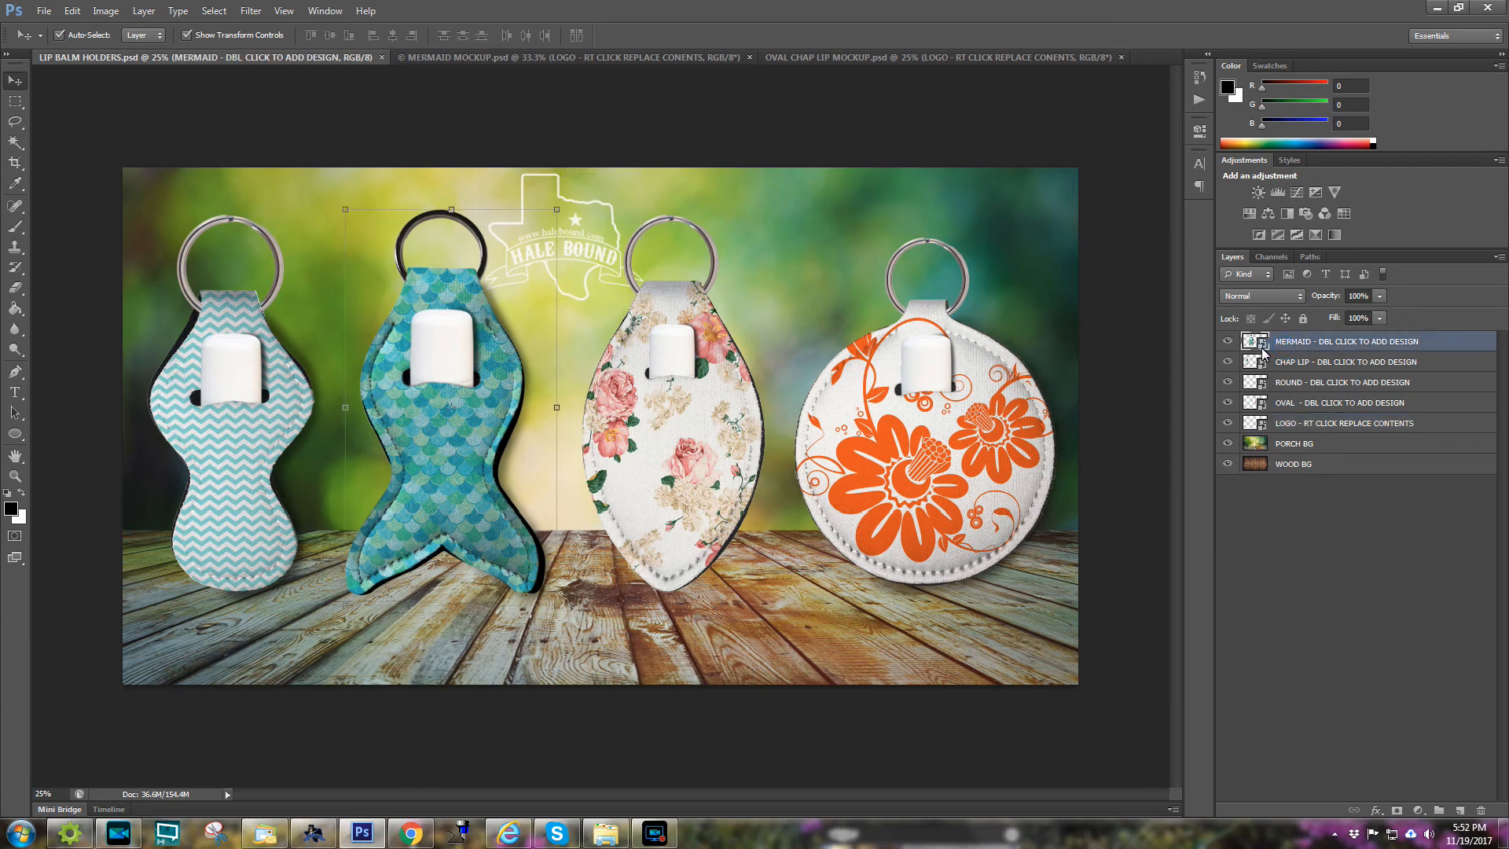
double_click(1257, 344)
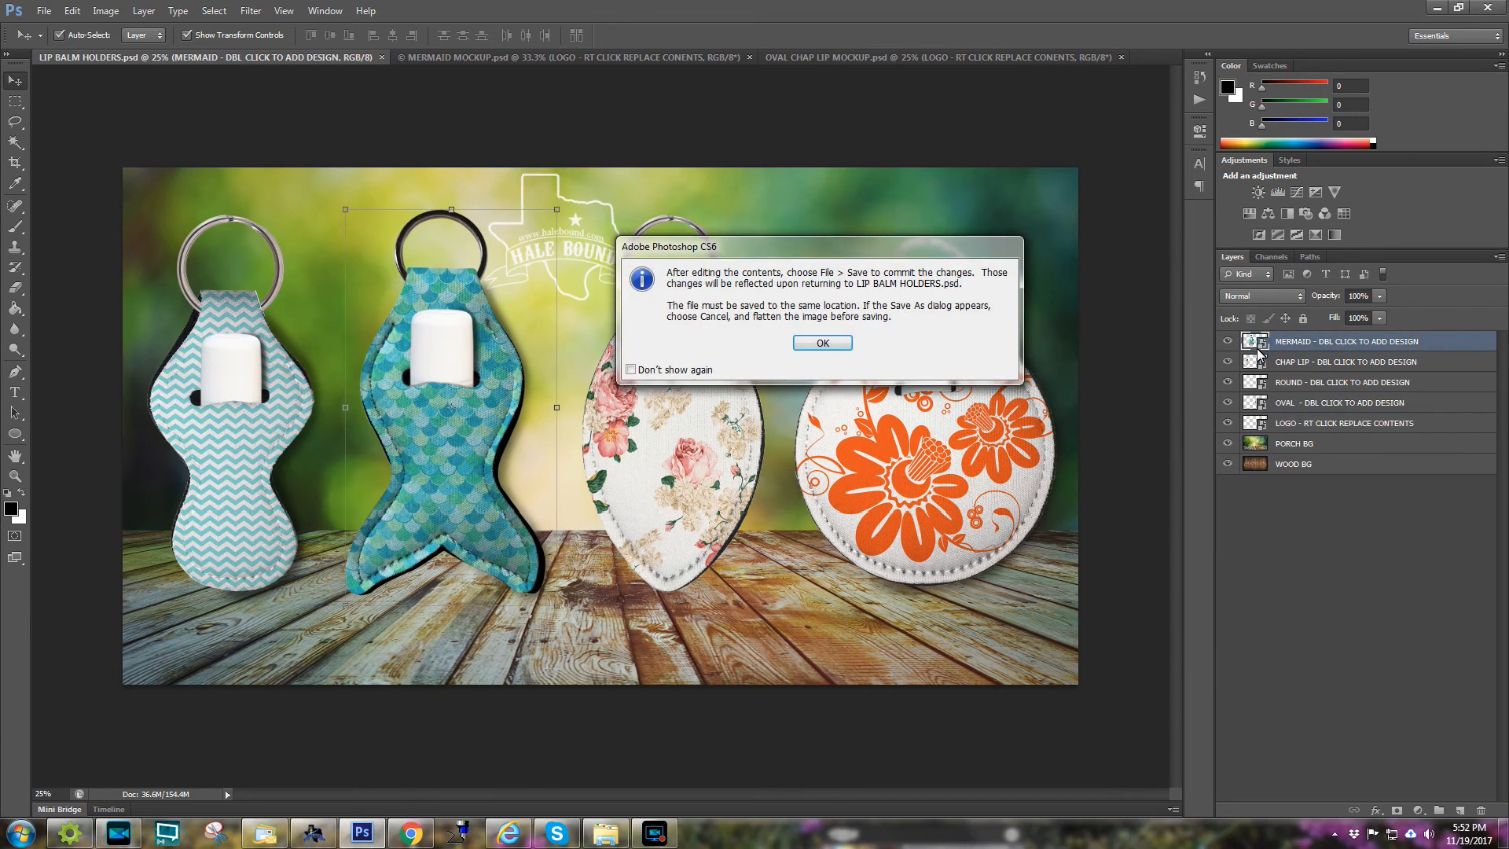
click(840, 343)
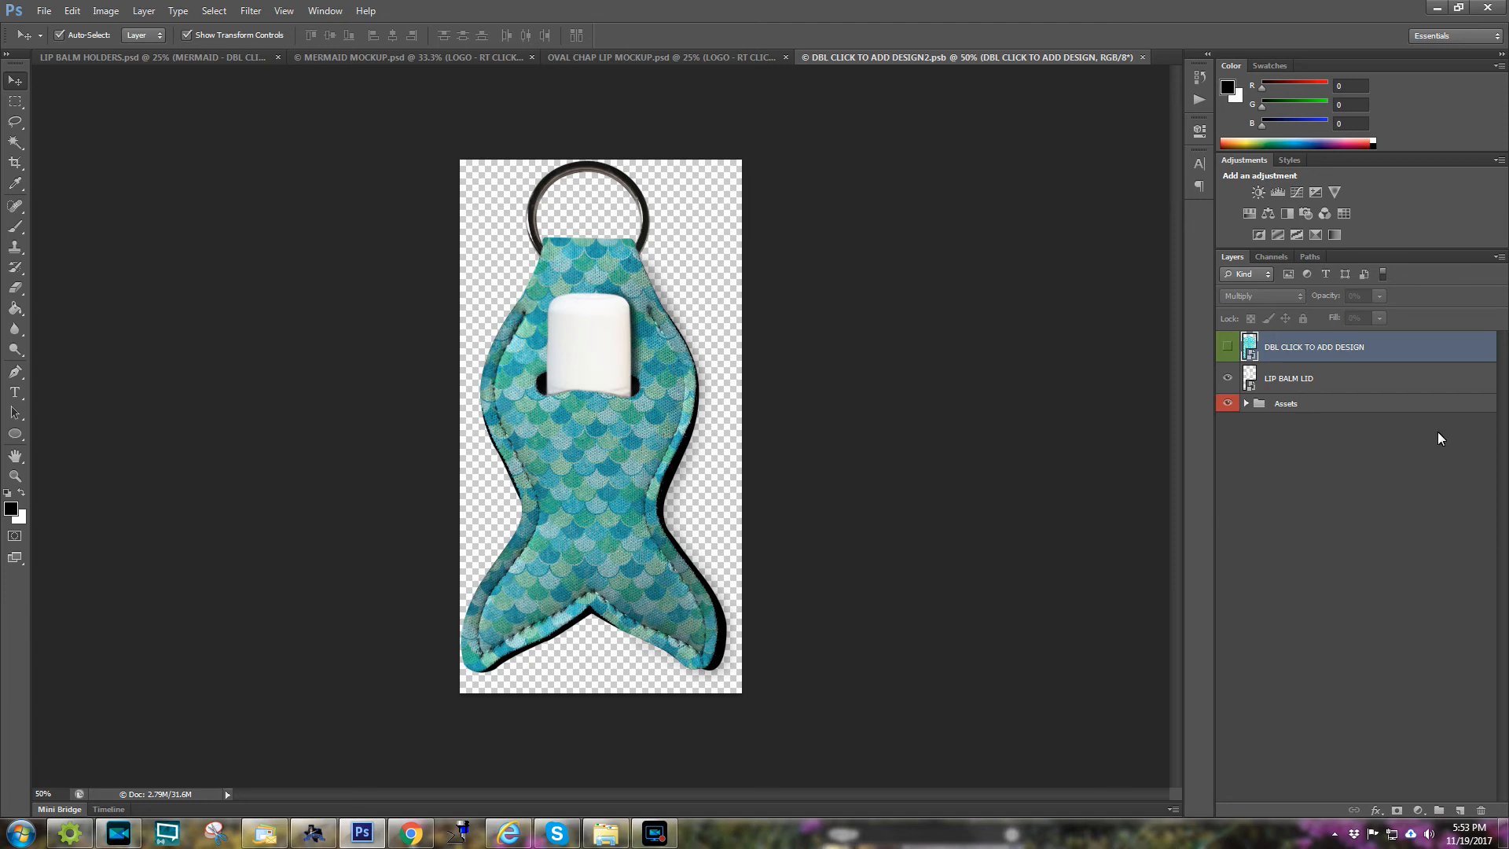
- Open the DBL CLICK TO ADD DESIGN smart object, hide its RT CLICK REPLACE CONTENTS layer, and save Design111.psb
double_click(1251, 353)
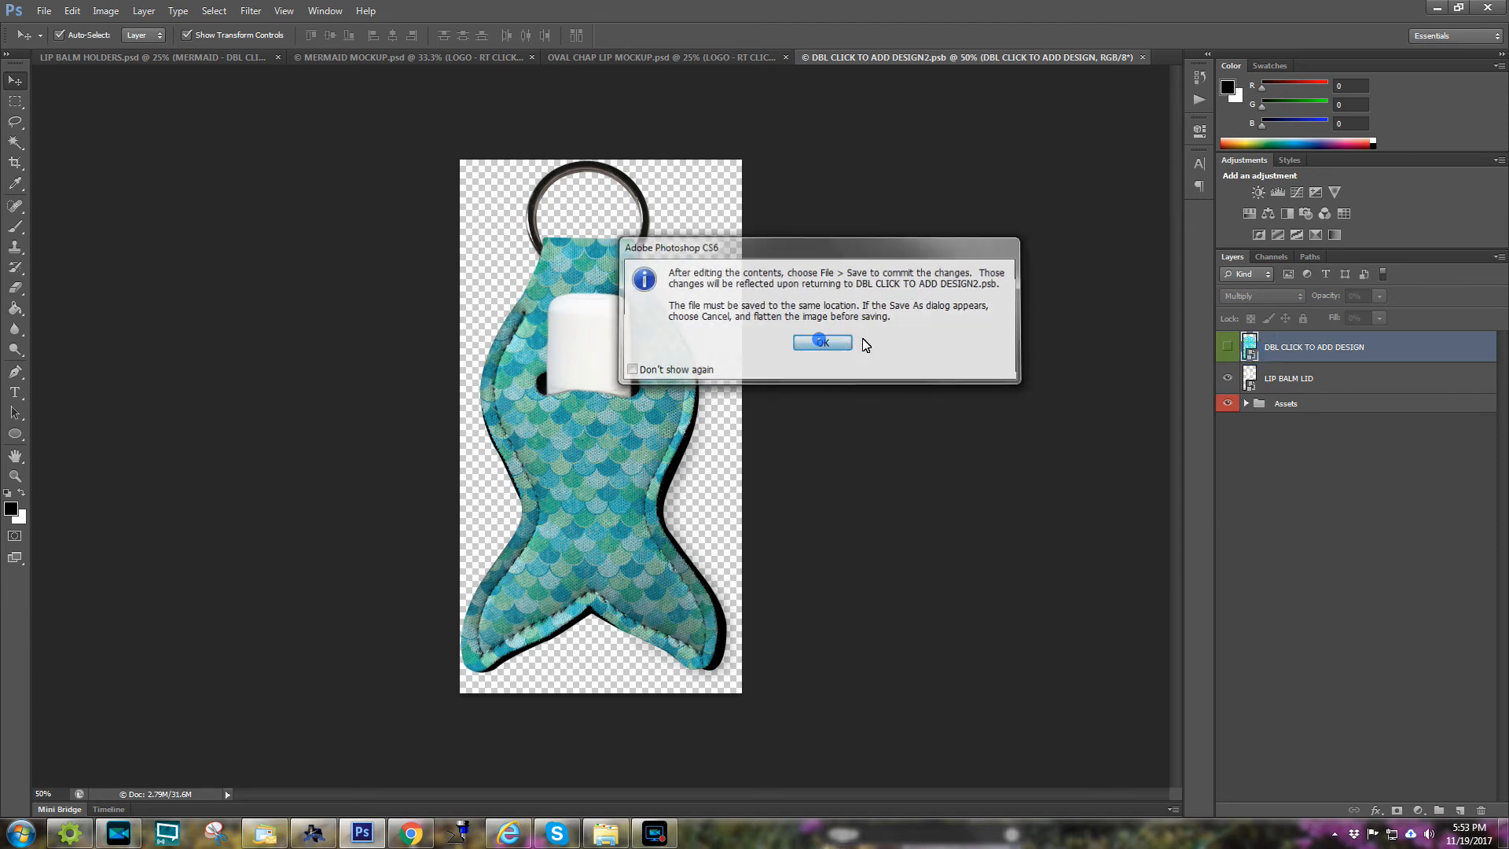
key(Return)
click(1286, 354)
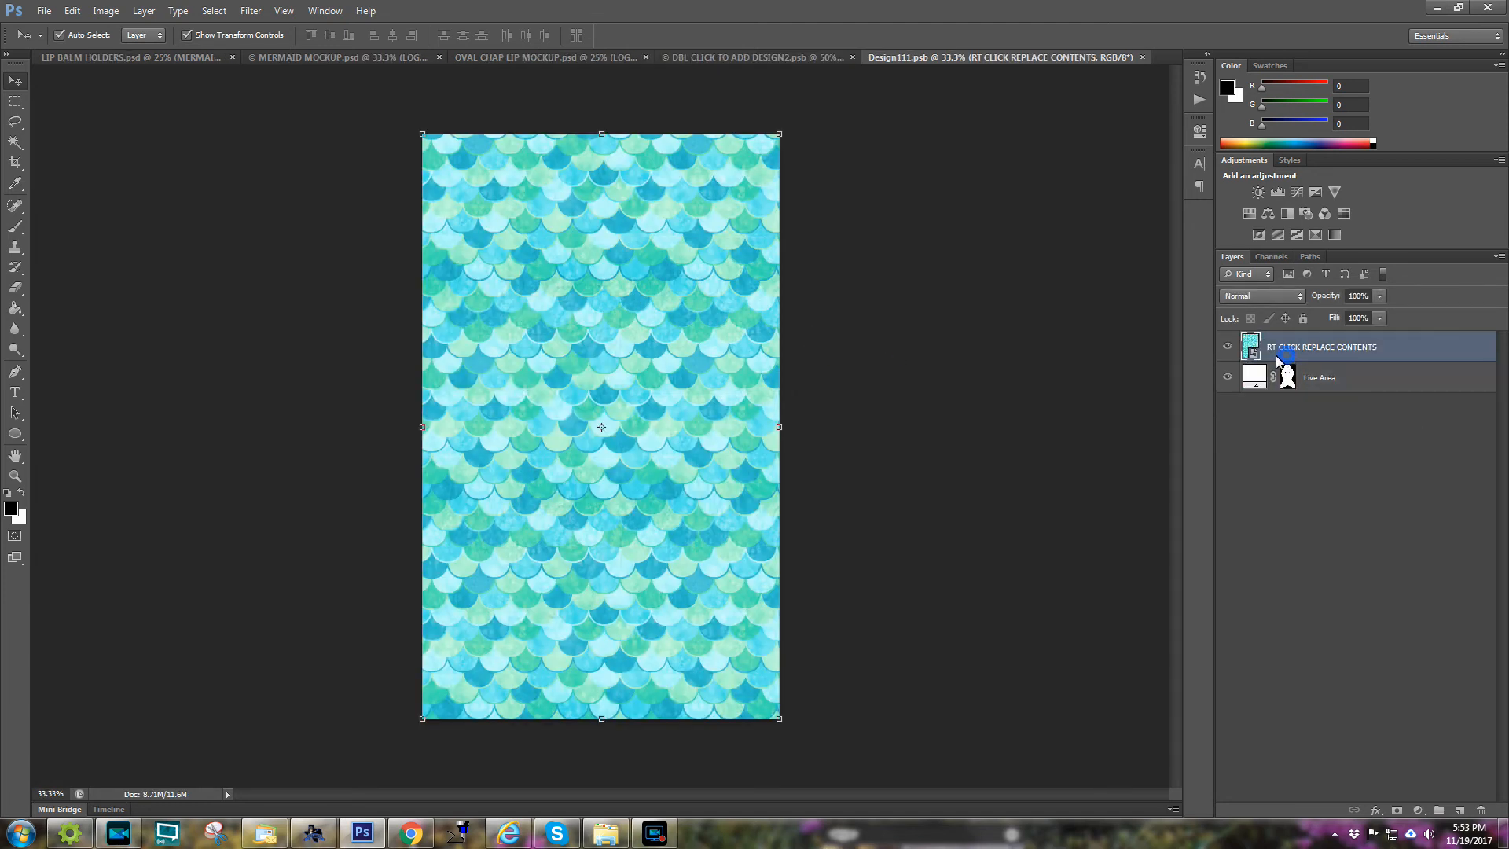
click(1228, 348)
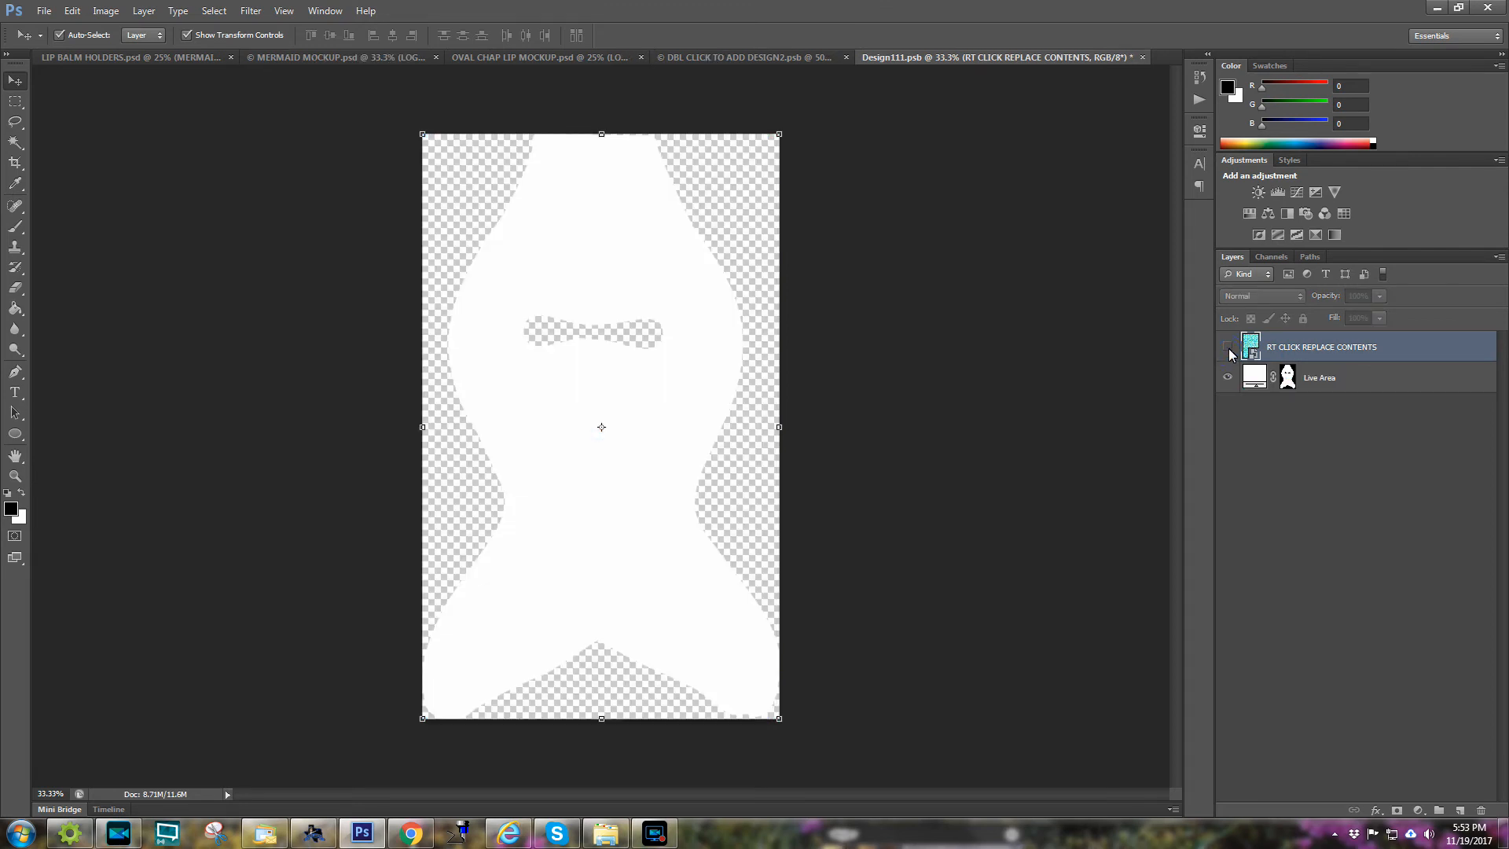
click(44, 11)
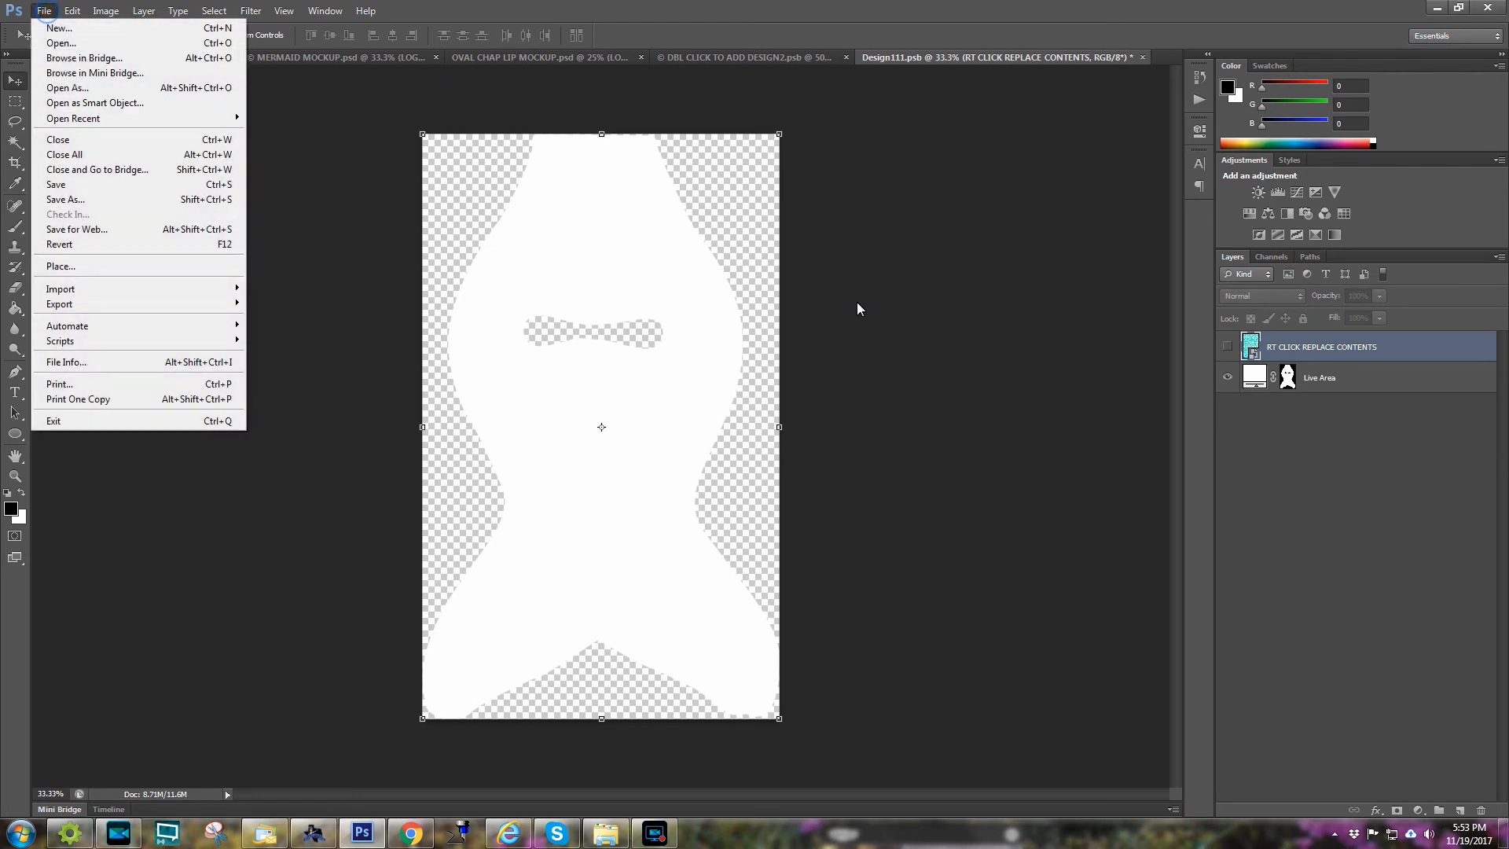
click(106, 186)
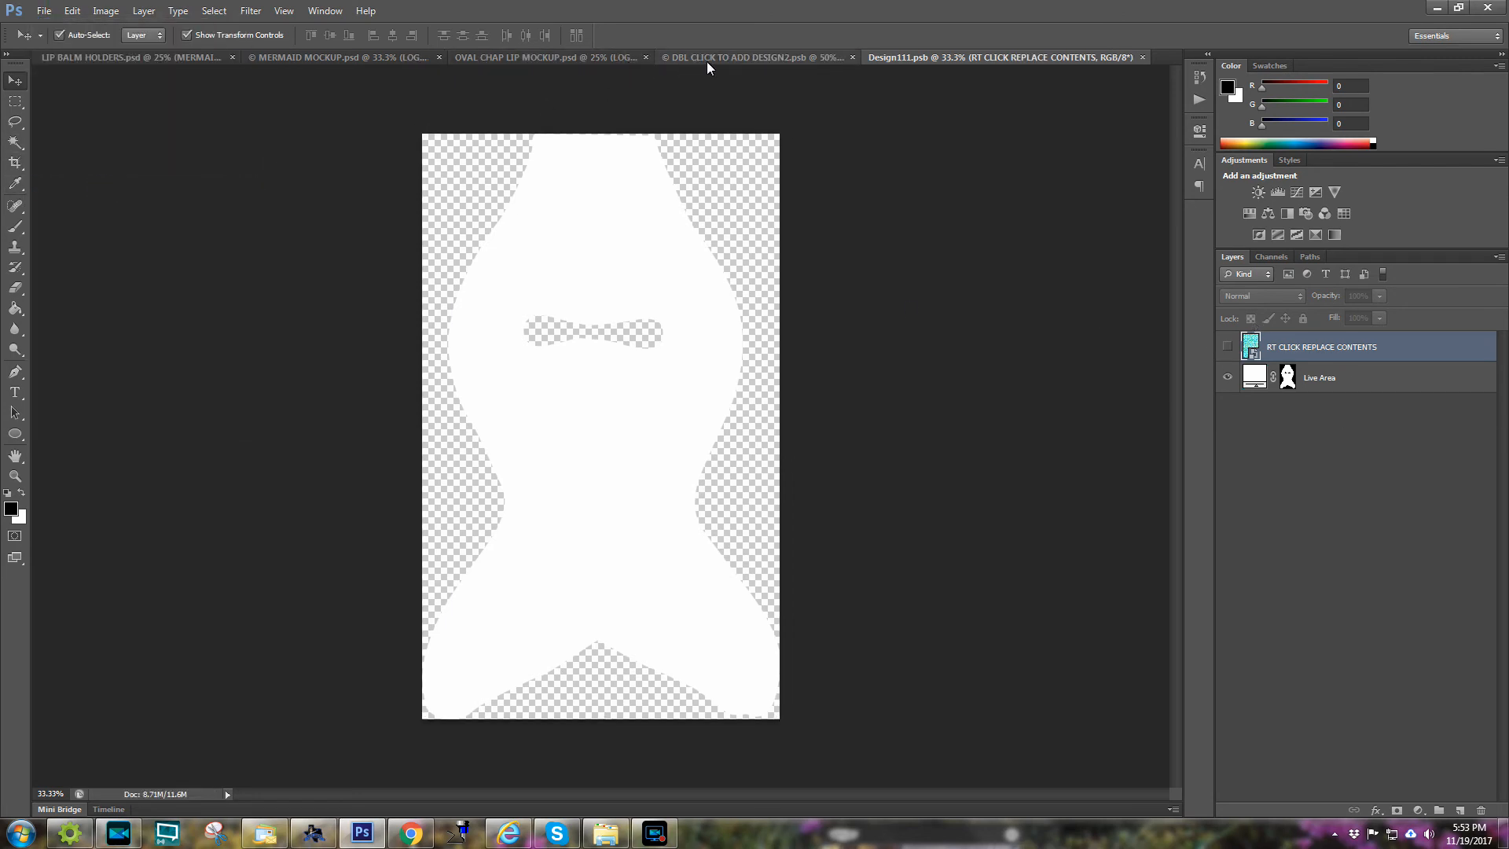
- Save DBL CLICK TO ADD DESIGN2.psb and return to LIP BALM HOLDERS.psd to view the mermaid holder without its scale design
click(706, 57)
click(527, 58)
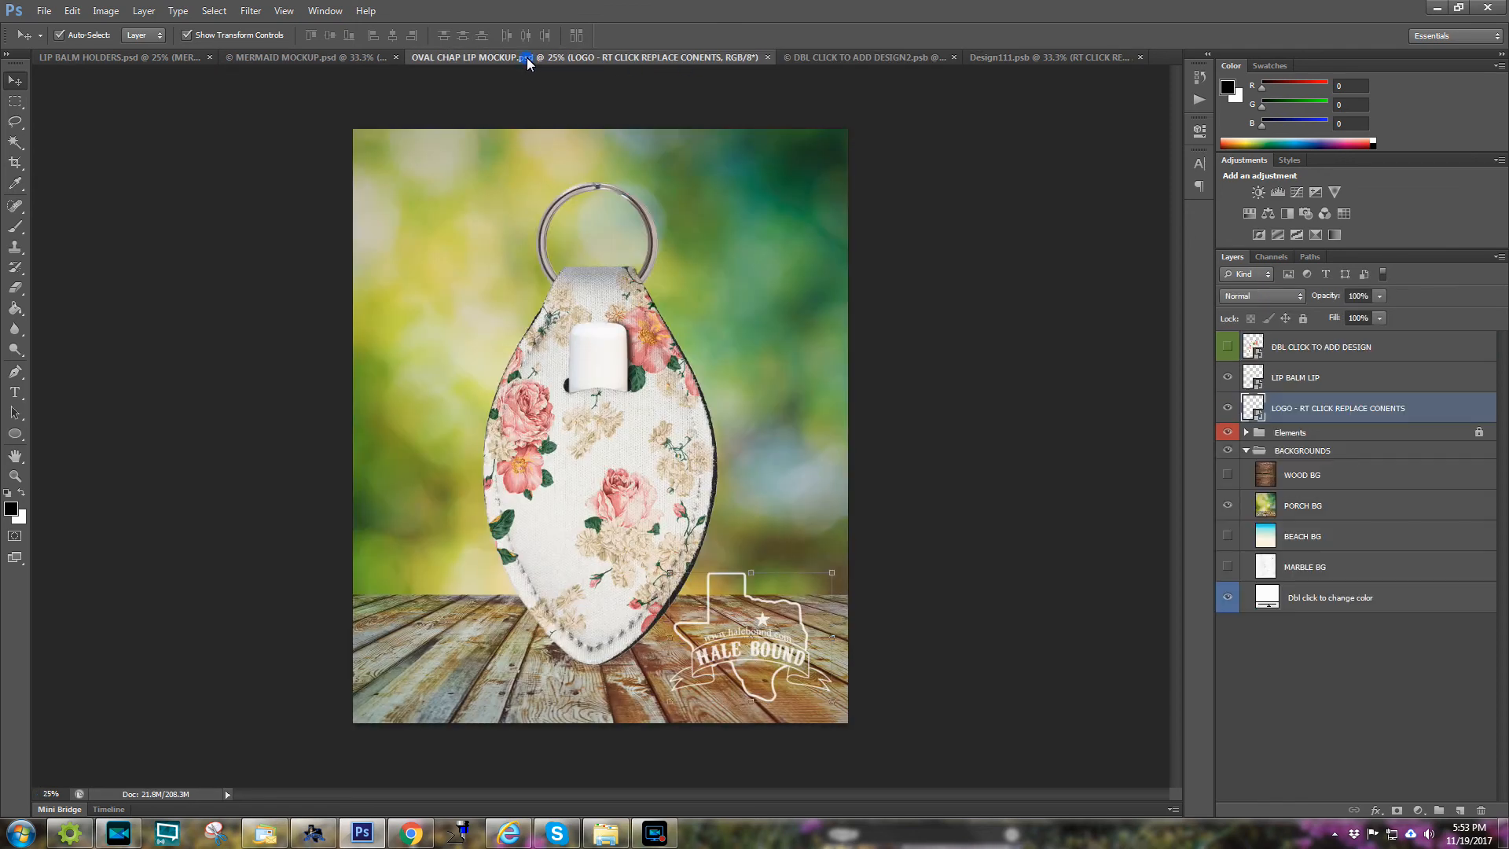
click(144, 61)
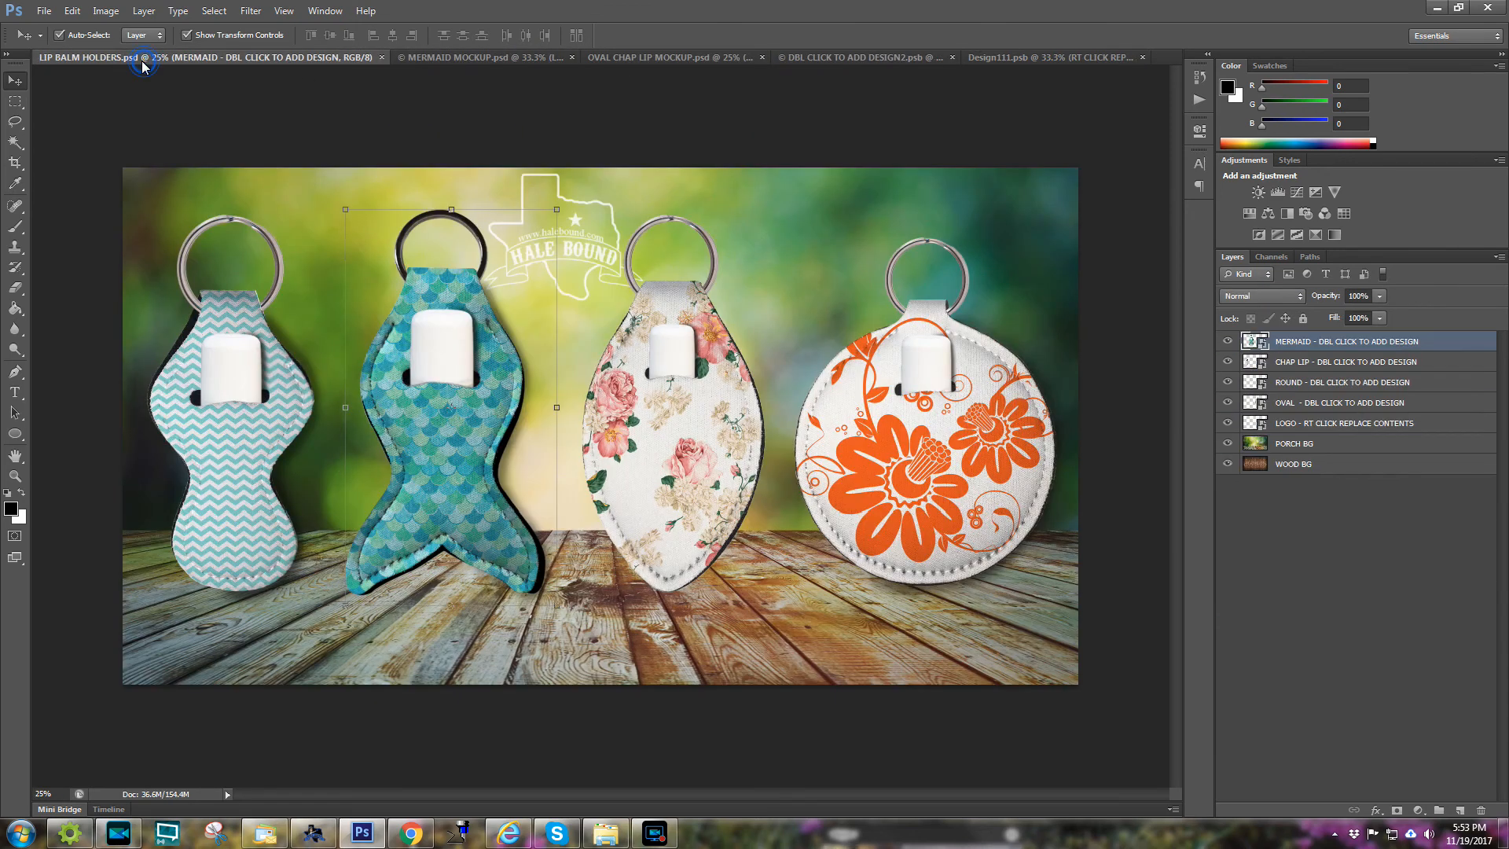
click(922, 62)
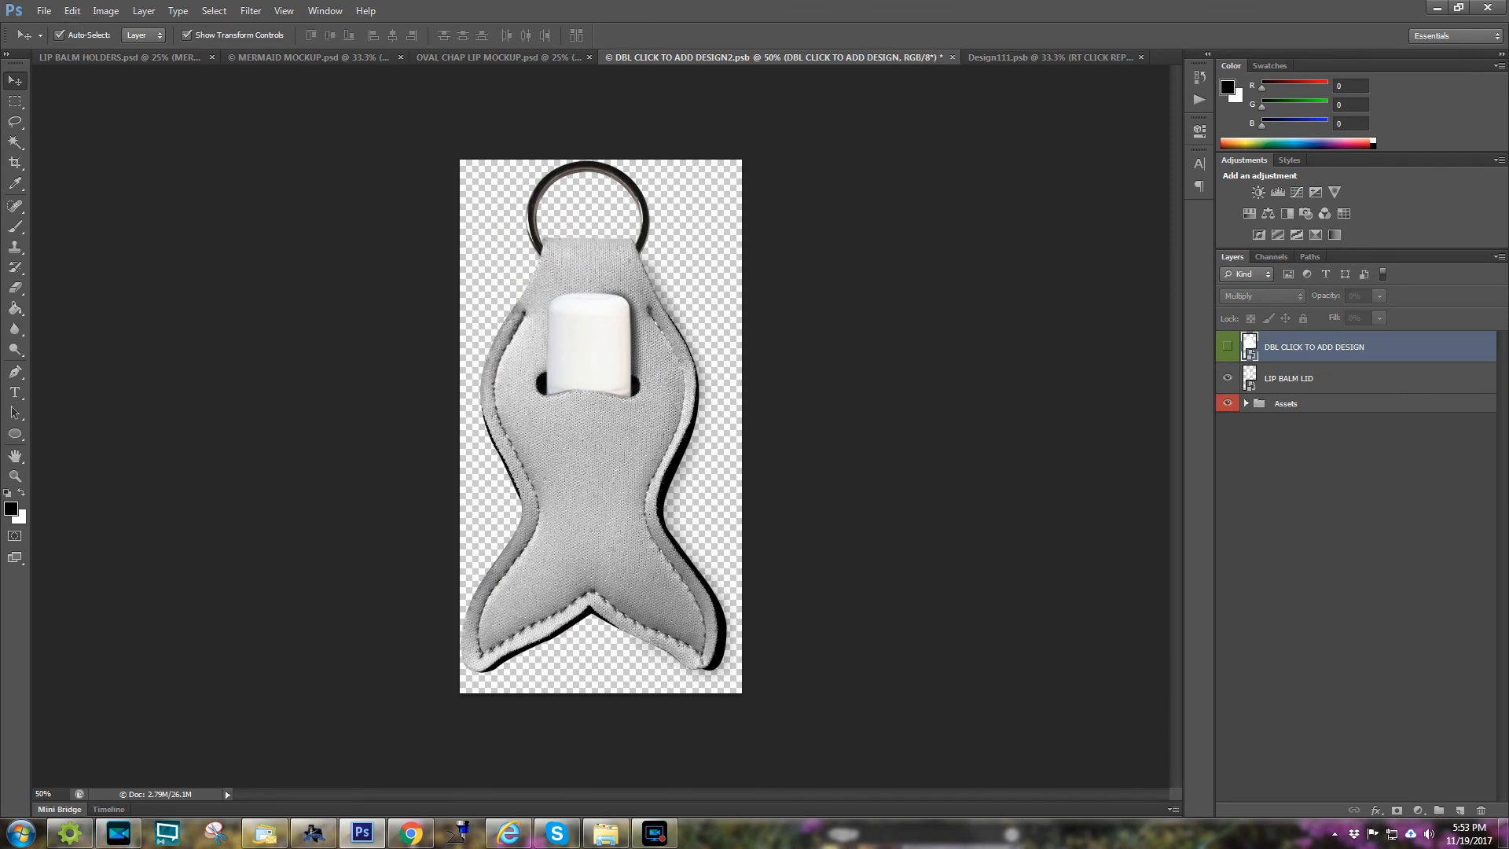
click(44, 11)
click(69, 185)
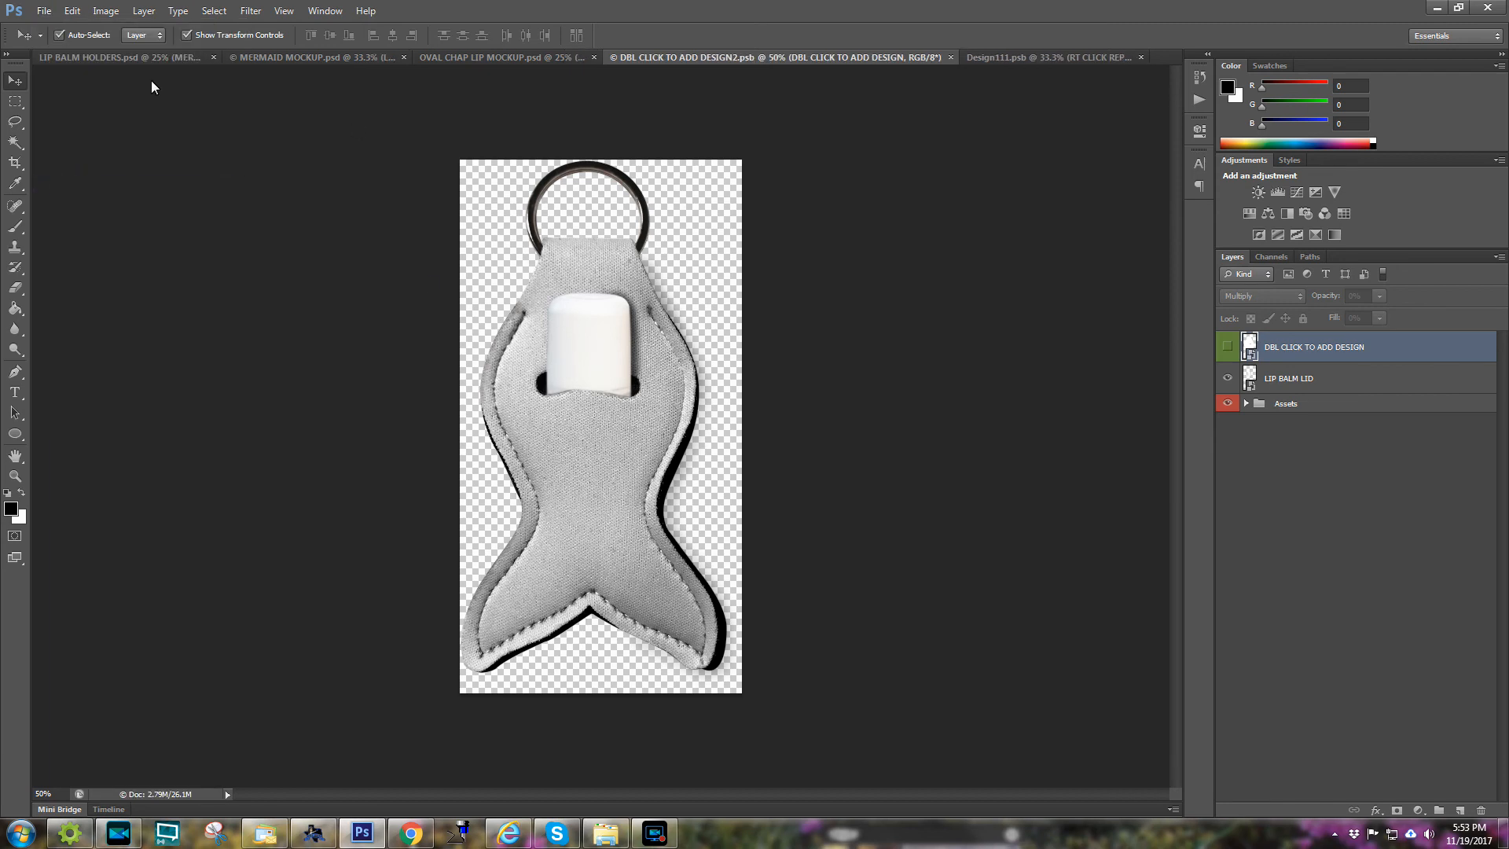
click(92, 55)
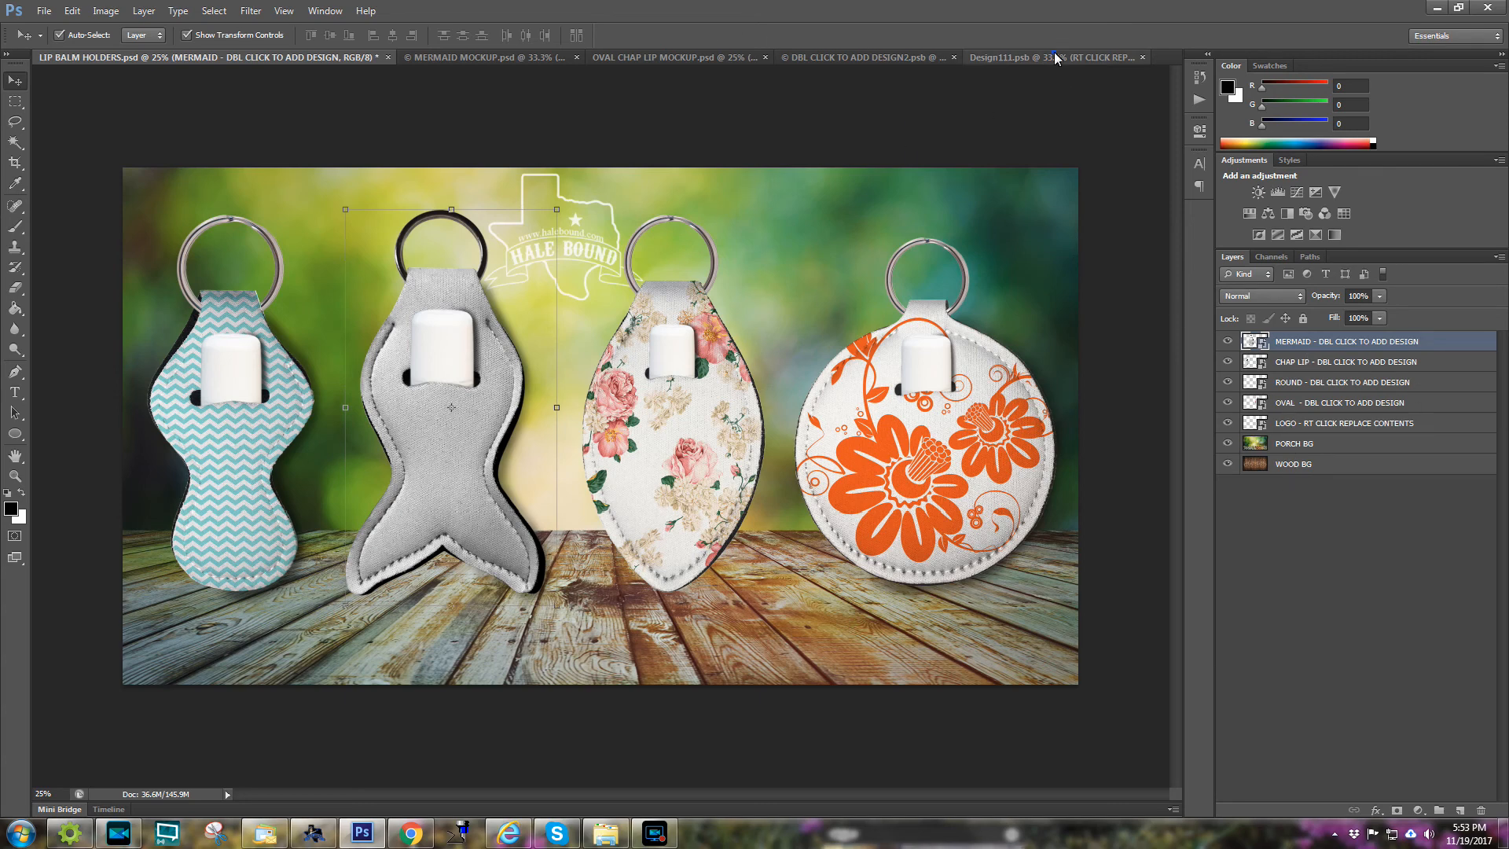
- Show the RT CLICK REPLACE CONTENTS layer again in Design111.psb and close the file, saving the change
click(1116, 59)
click(72, 11)
click(1227, 345)
click(1142, 57)
click(700, 313)
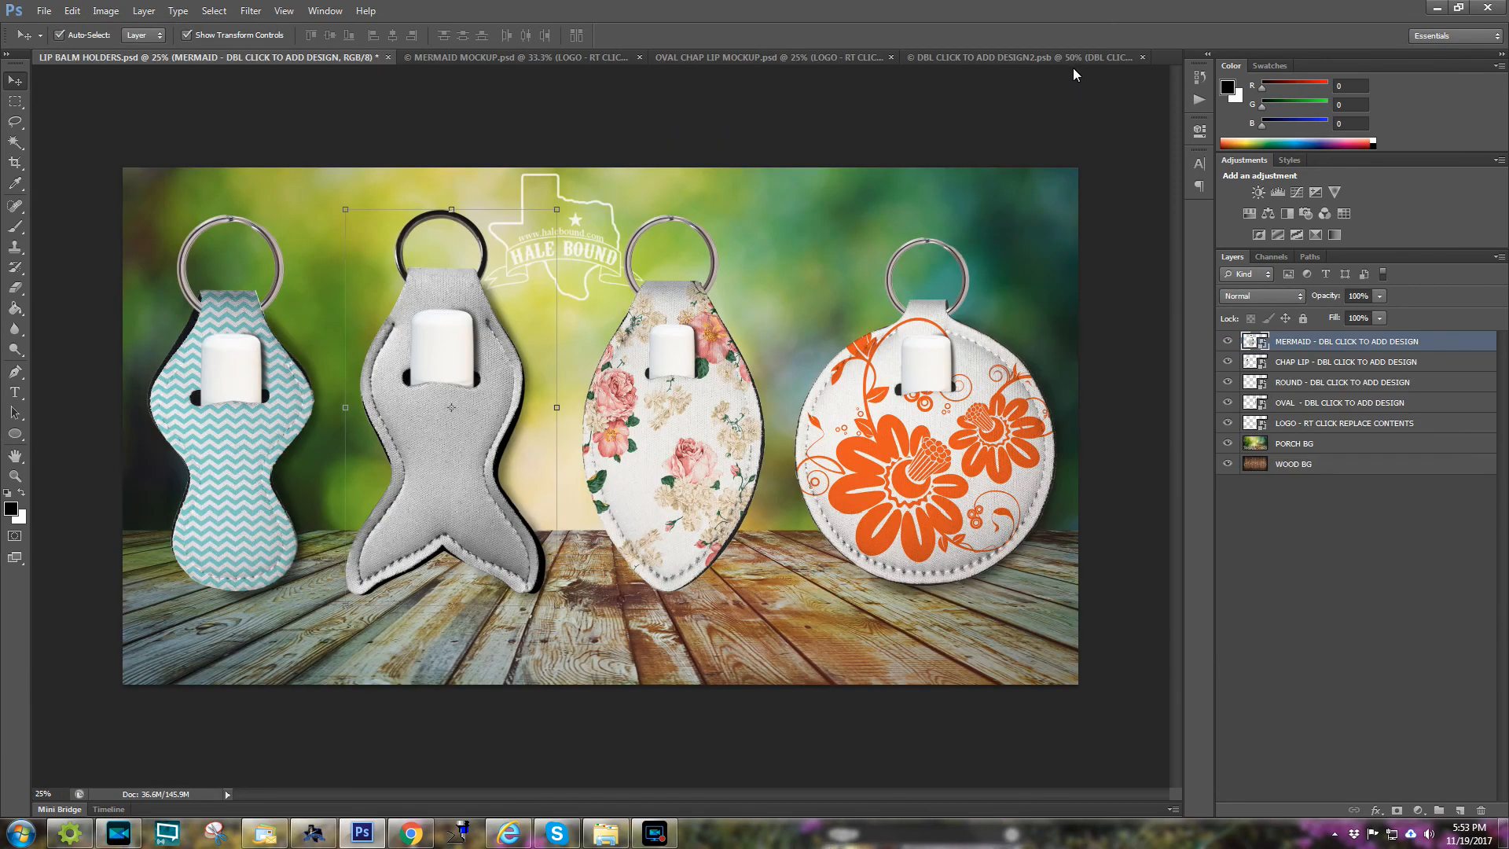
- Close DBL CLICK TO ADD DESIGN2.psb and save its changes to update the mermaid holder in the combined mockup
click(1086, 57)
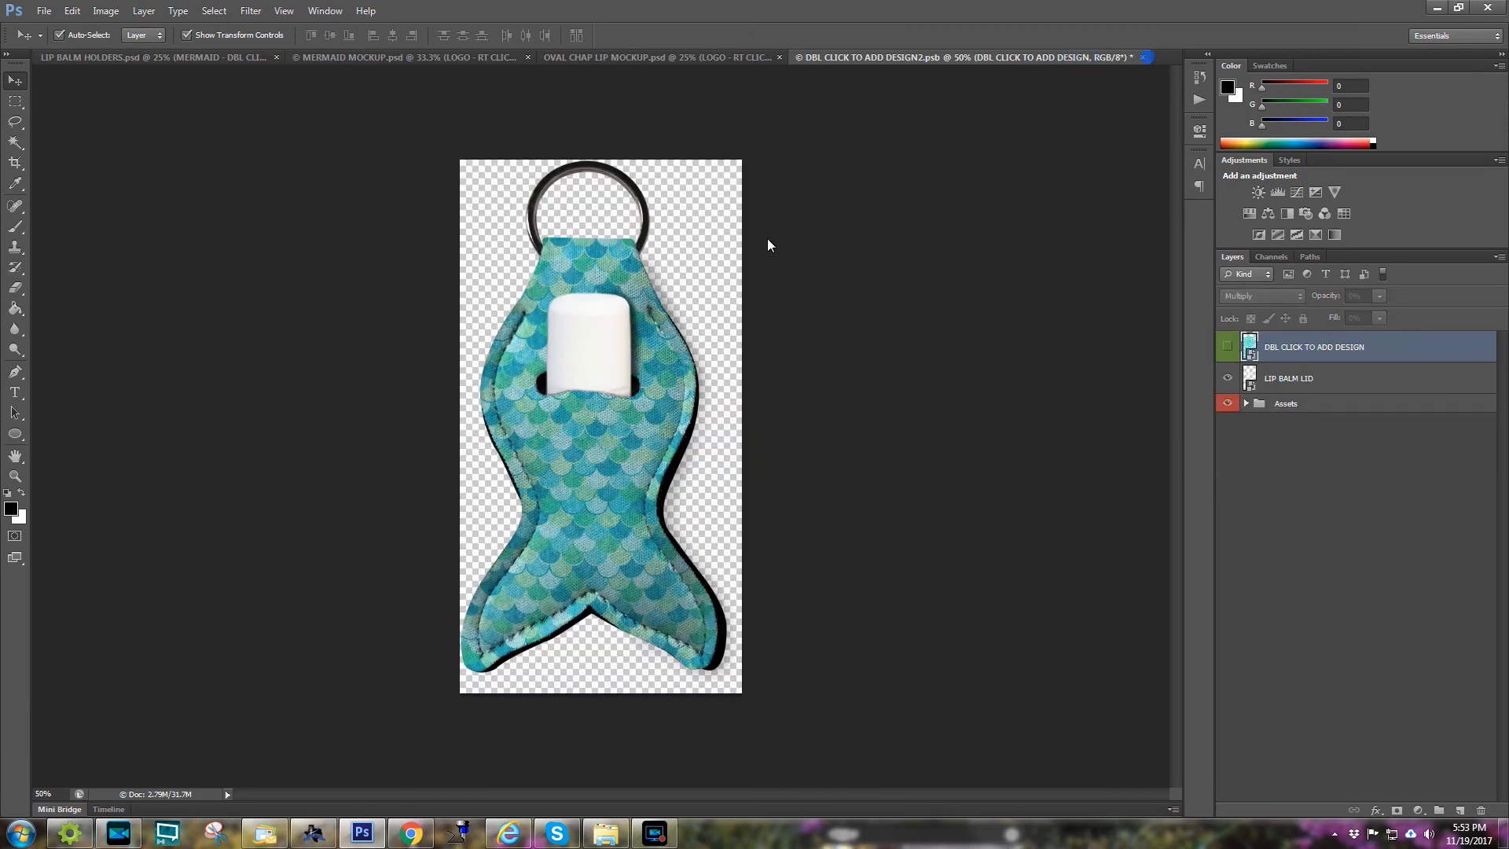
click(1142, 59)
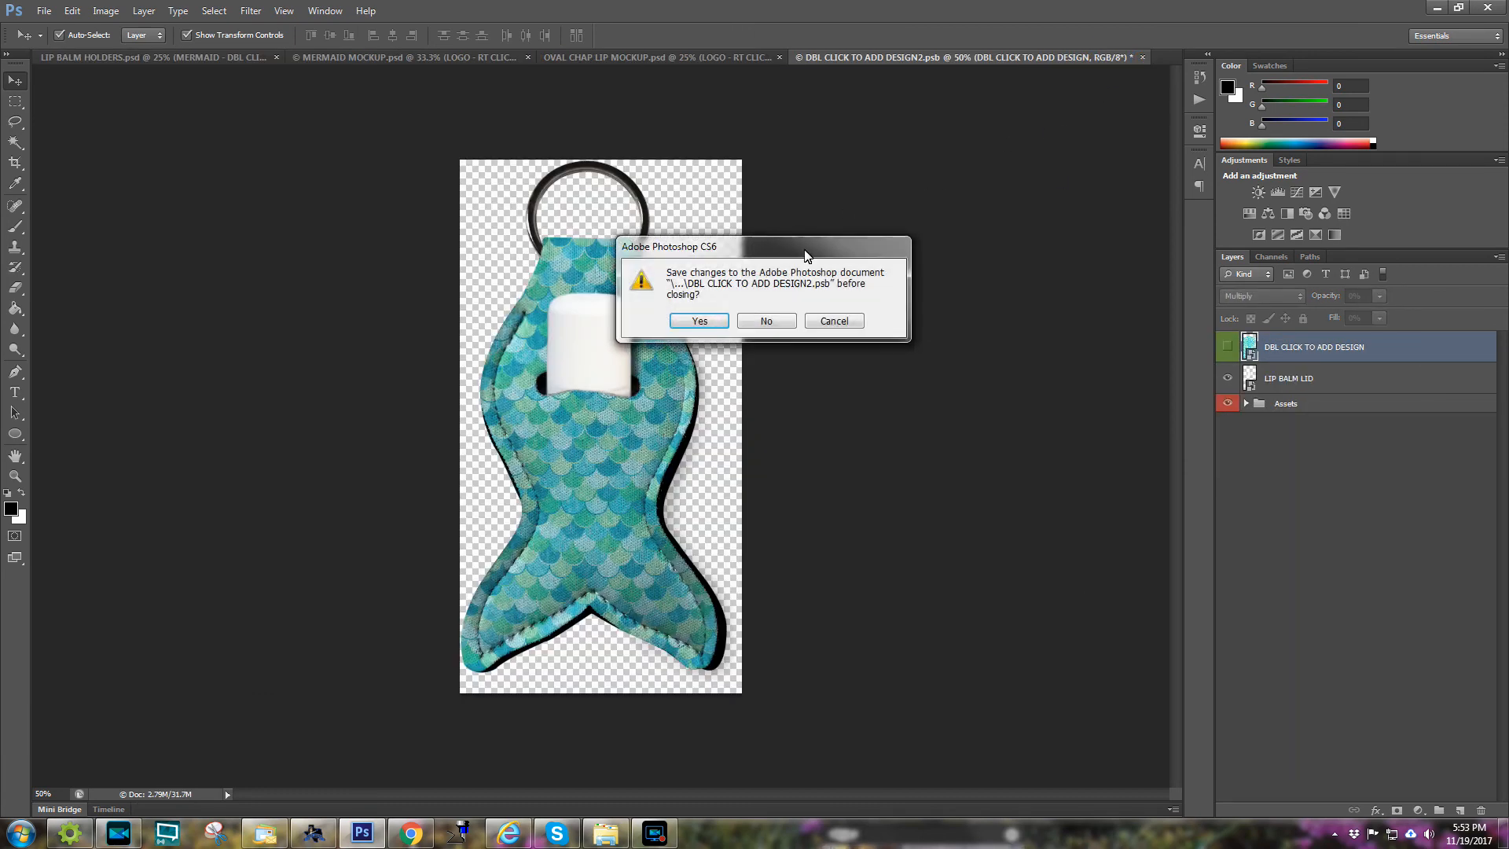
click(712, 322)
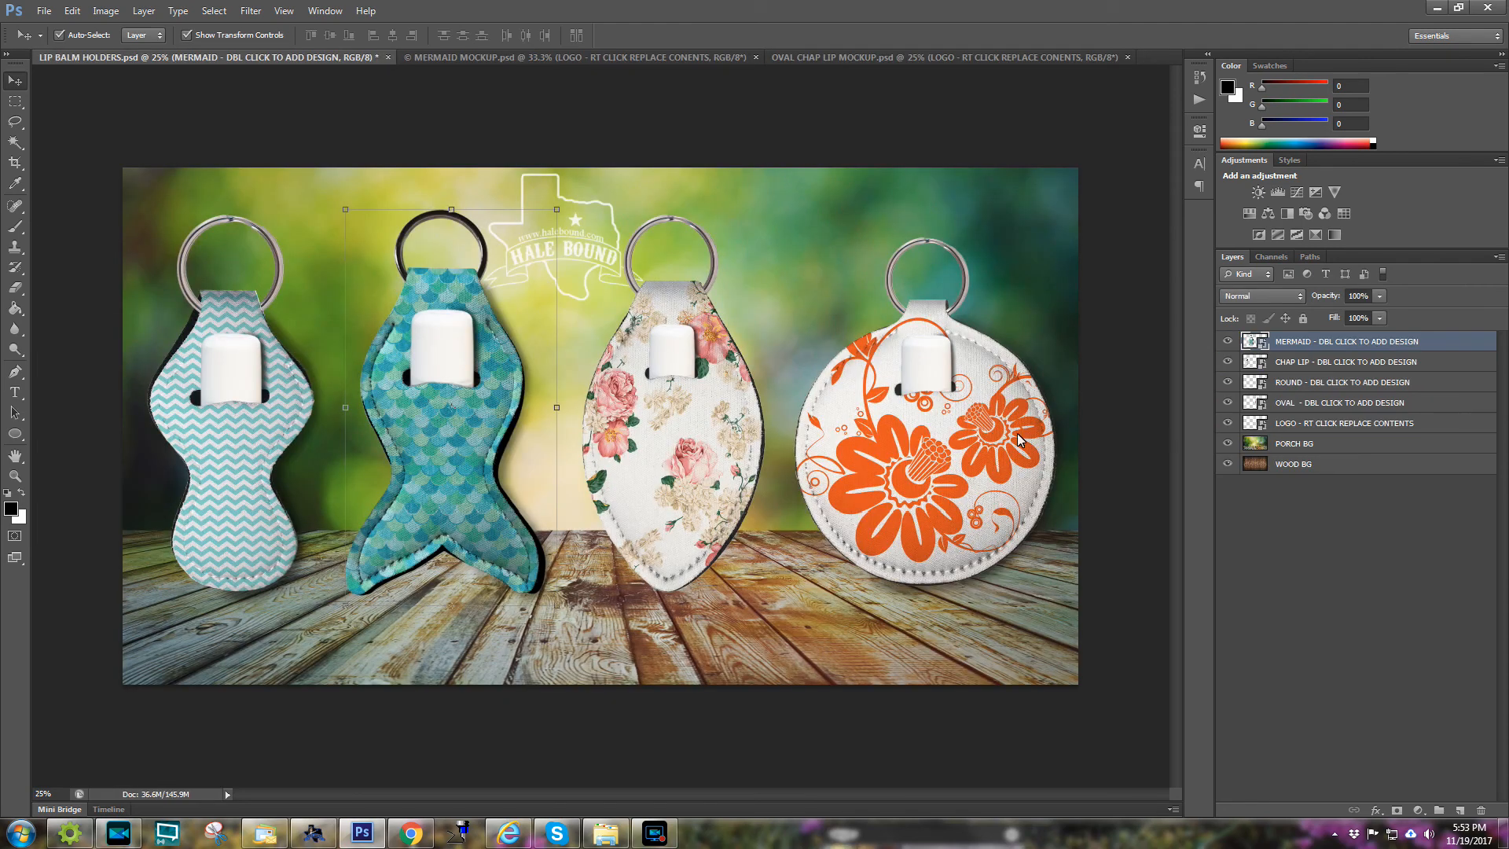
- Replace the contents of the LOGO smart object in LIP BALM HOLDERS.psd with RIDGE BADGE REEL.psd
click(1268, 424)
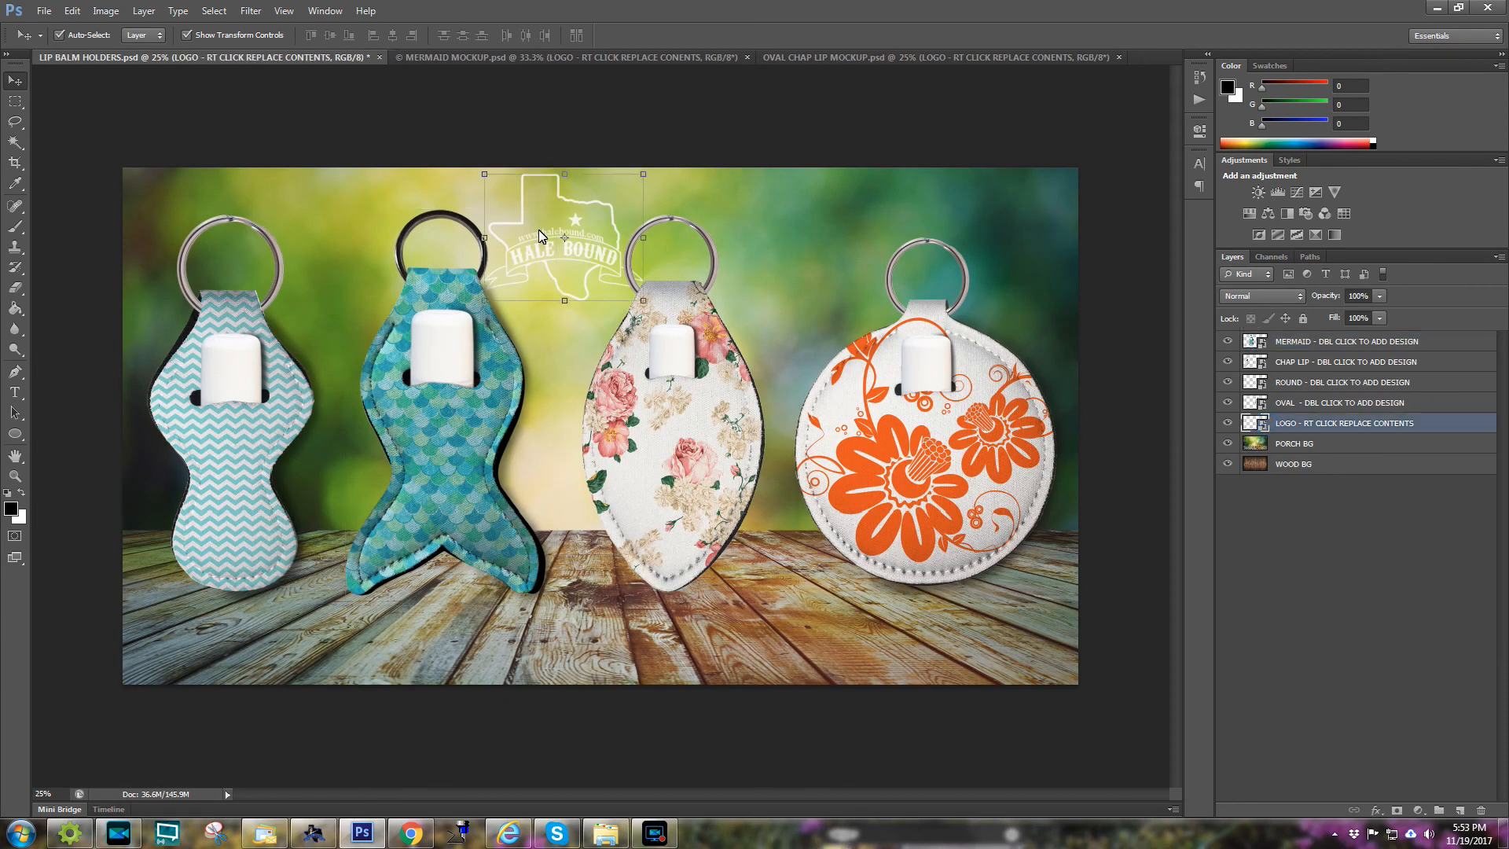
right_click(1281, 426)
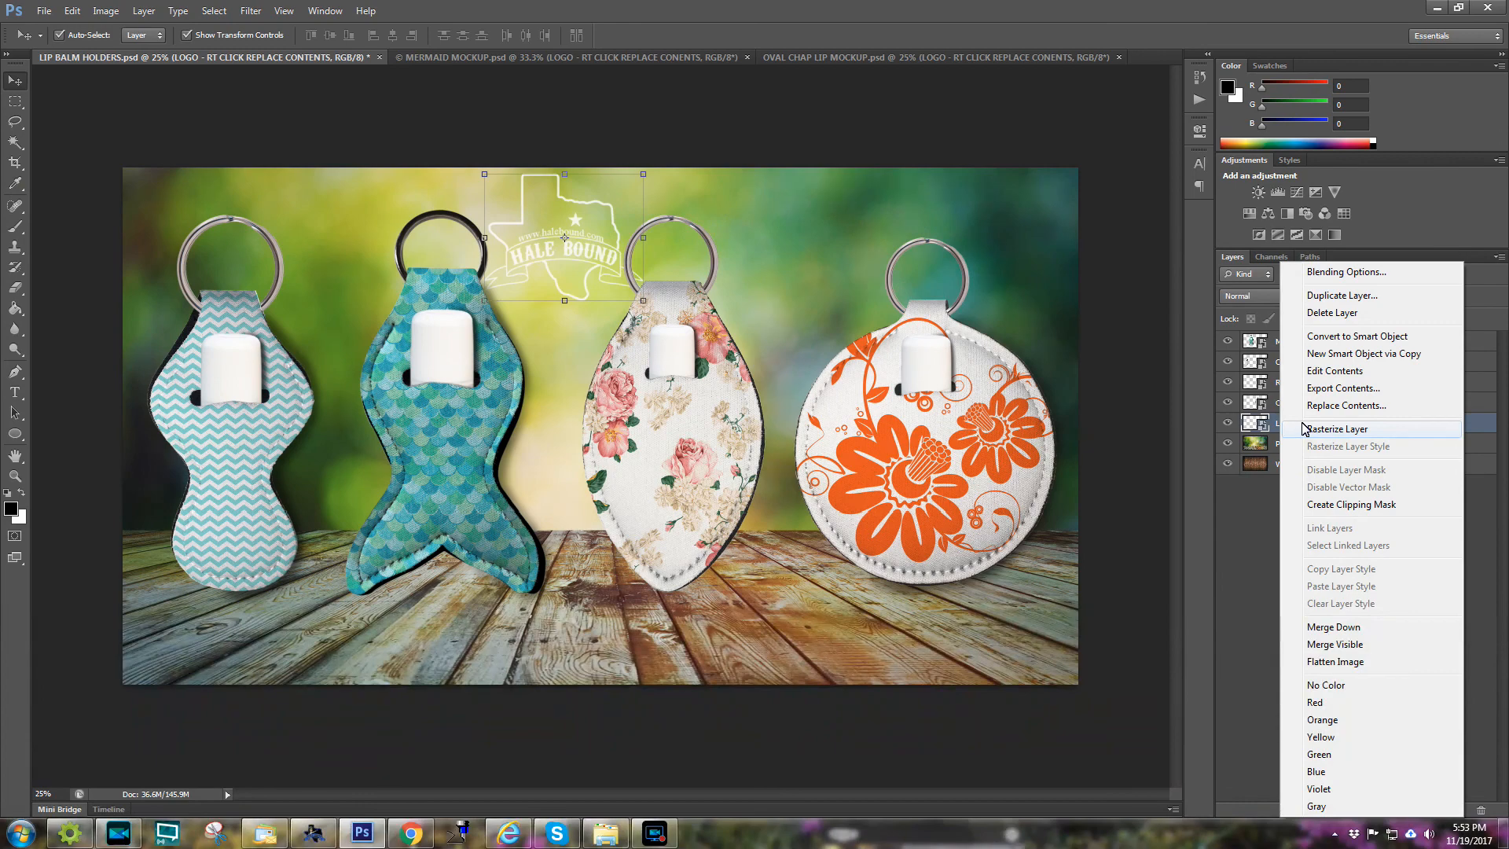
click(1345, 405)
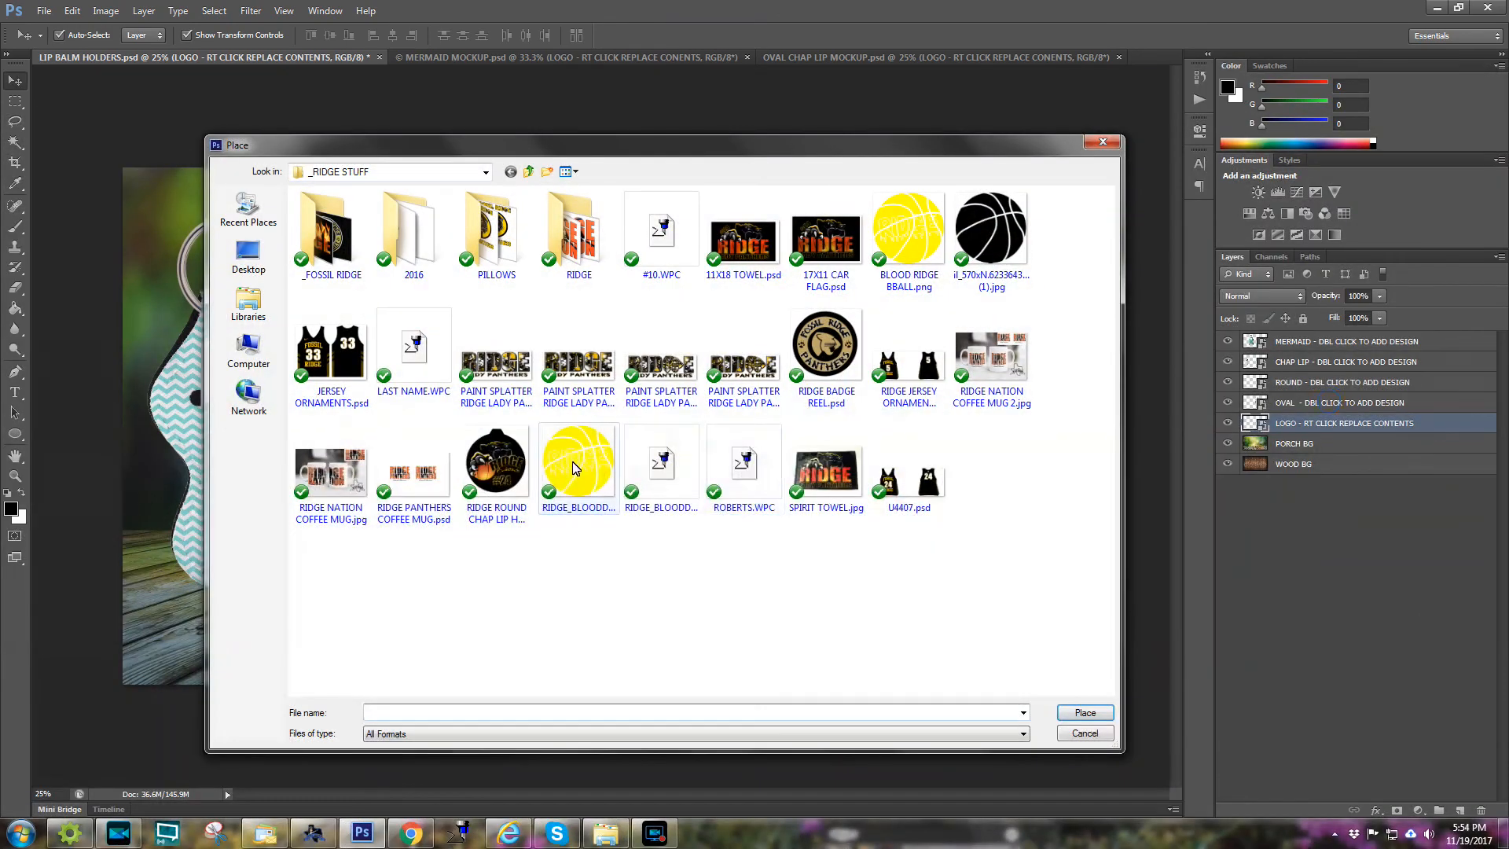
click(491, 459)
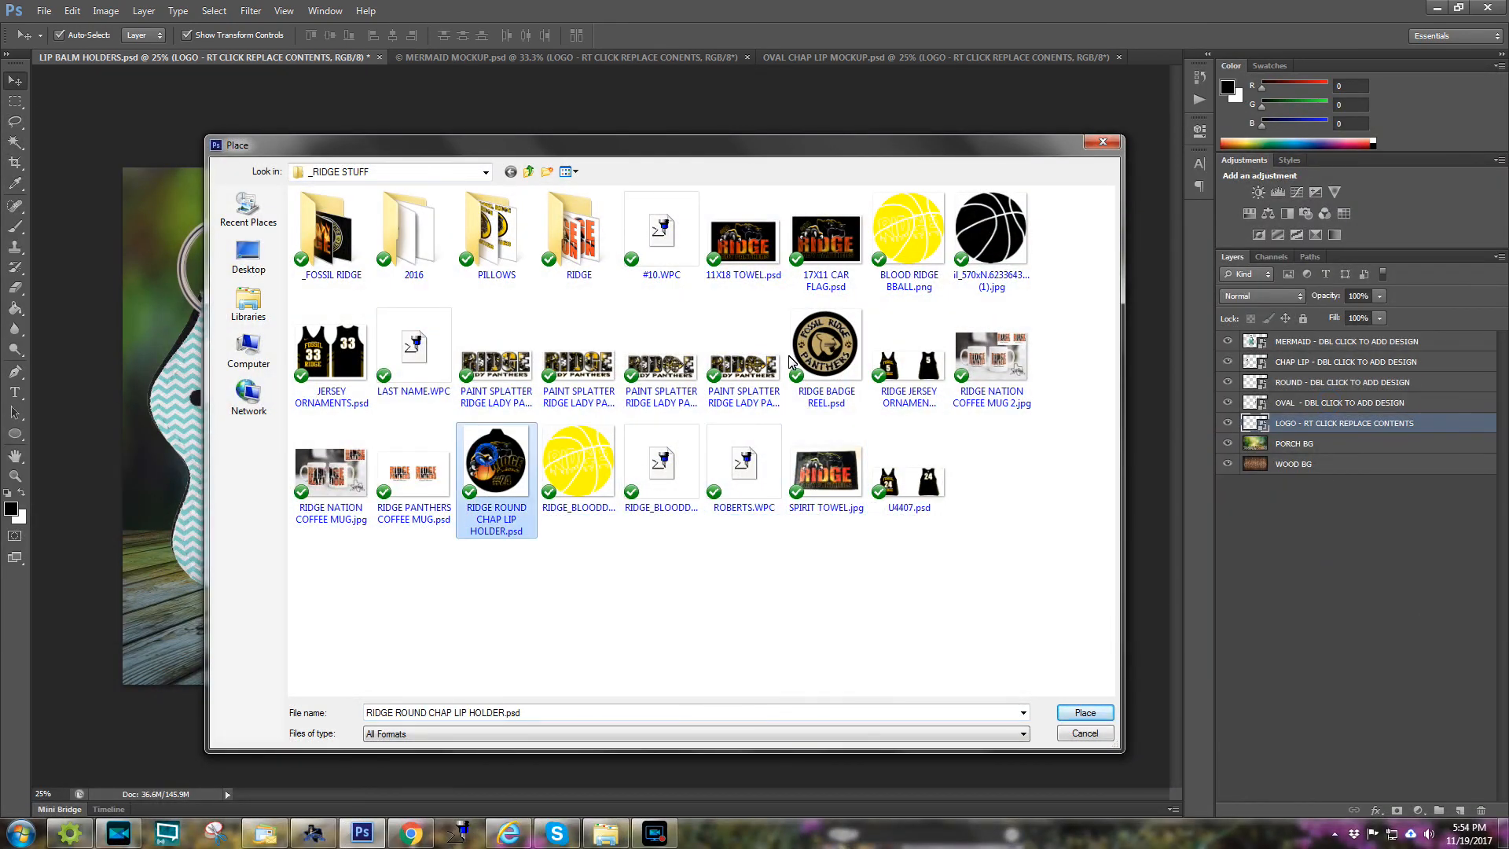
double_click(842, 342)
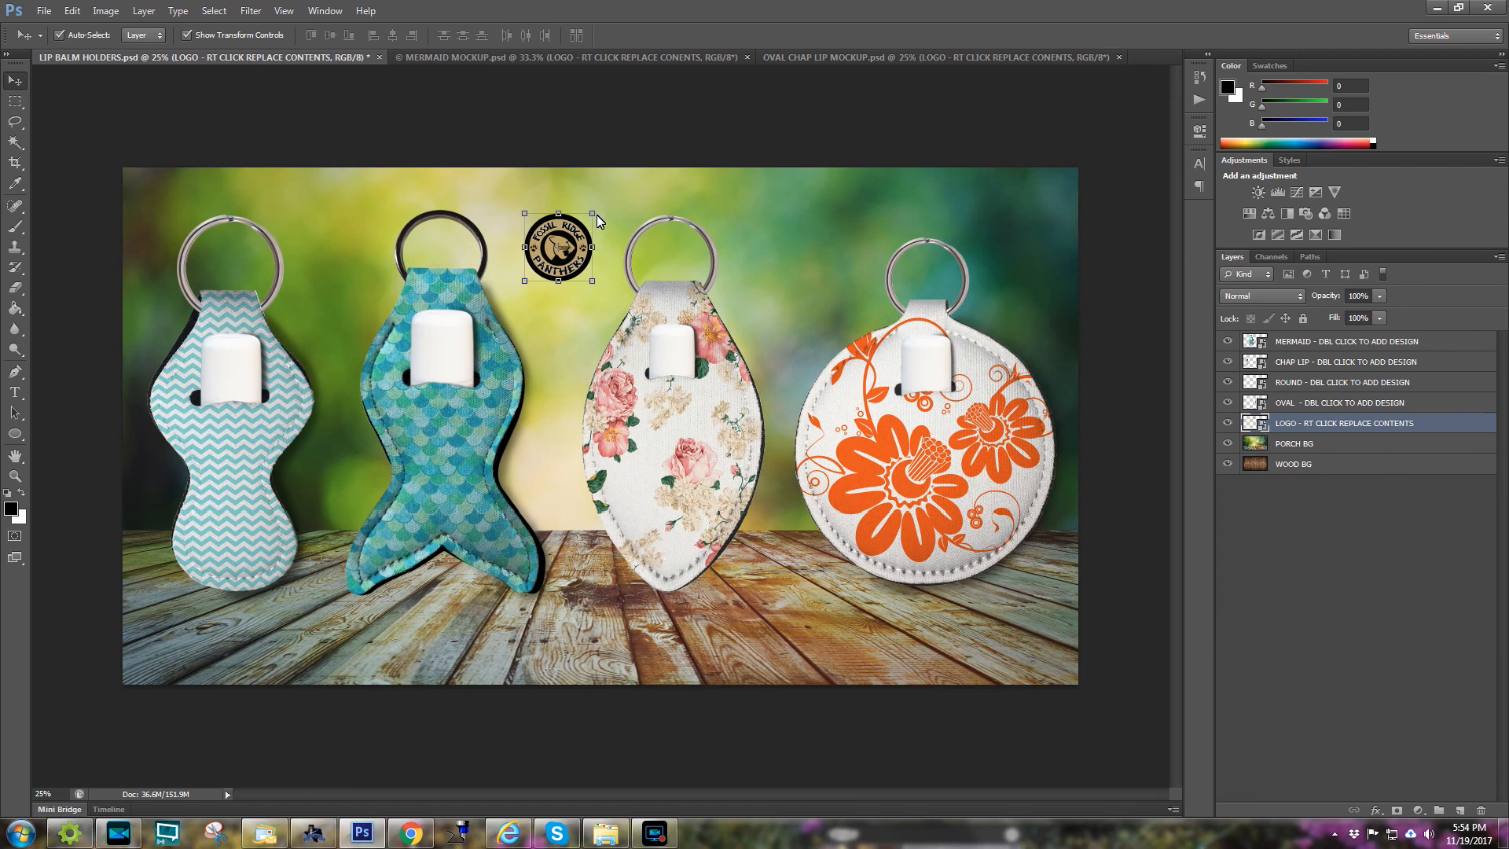
- Enlarge the round badge logo to about twice its size and position it between the mermaid and oval holders' key rings
drag(594, 212, 639, 187)
drag(520, 287, 475, 320)
key(Return)
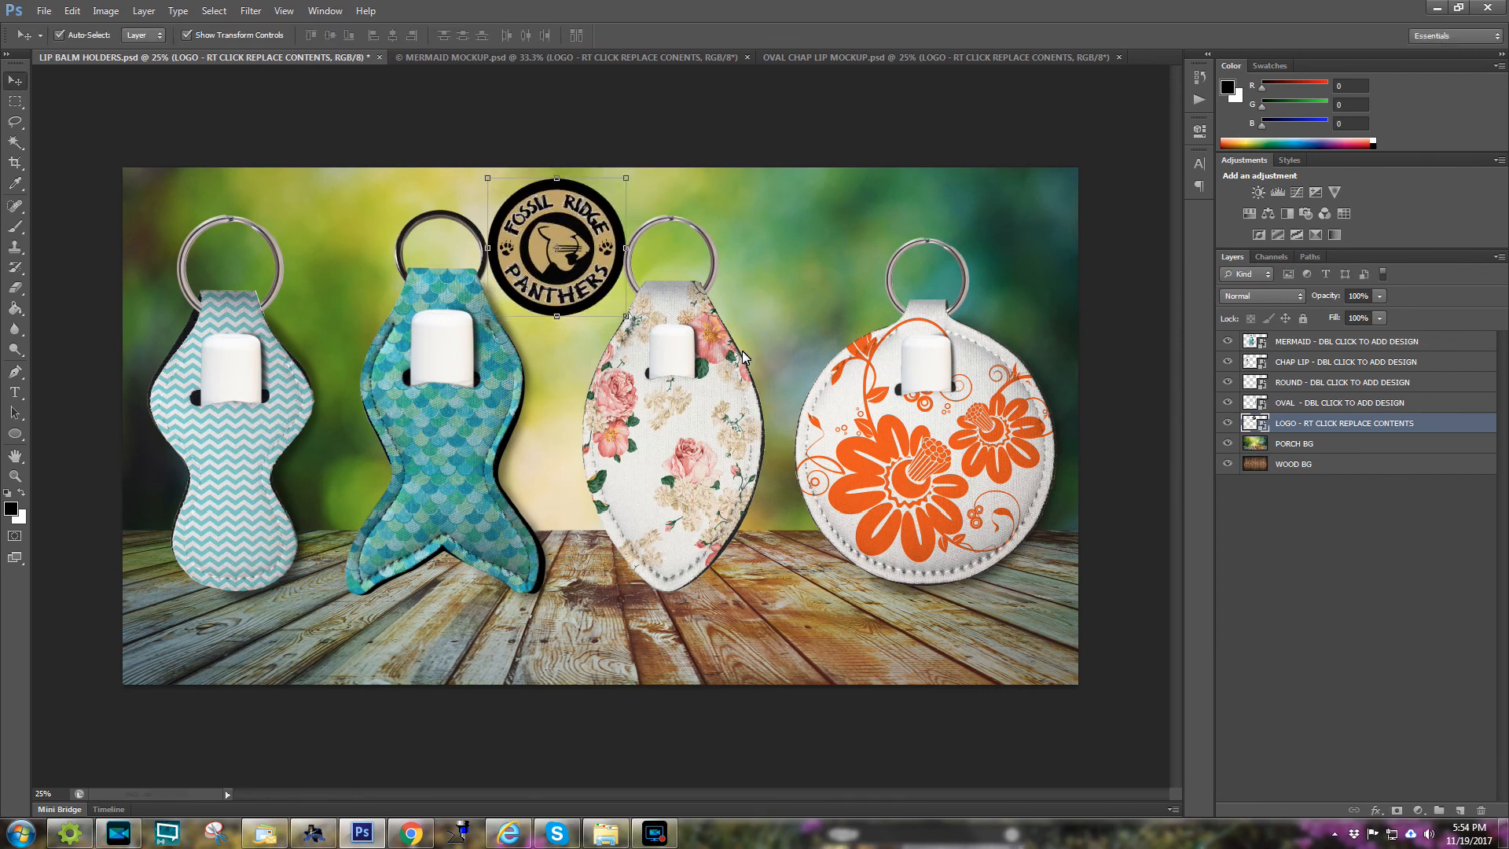
mouse_move(560, 253)
mouse_down()
mouse_move(646, 621)
mouse_move(585, 425)
mouse_move(1018, 633)
mouse_move(1026, 668)
mouse_move(503, 236)
mouse_move(555, 260)
mouse_up()
click(890, 103)
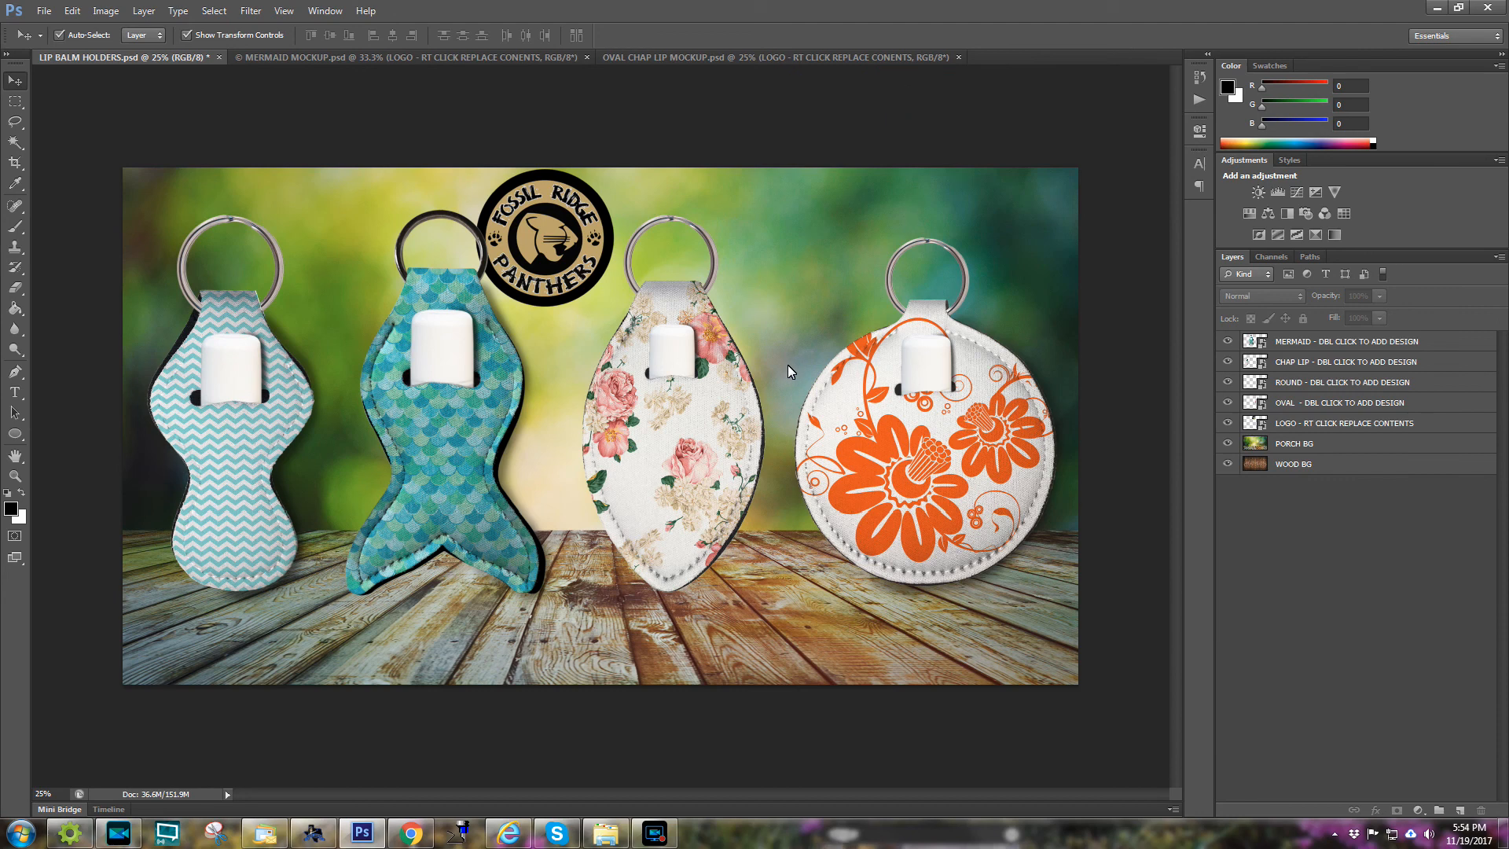
drag(572, 233, 579, 236)
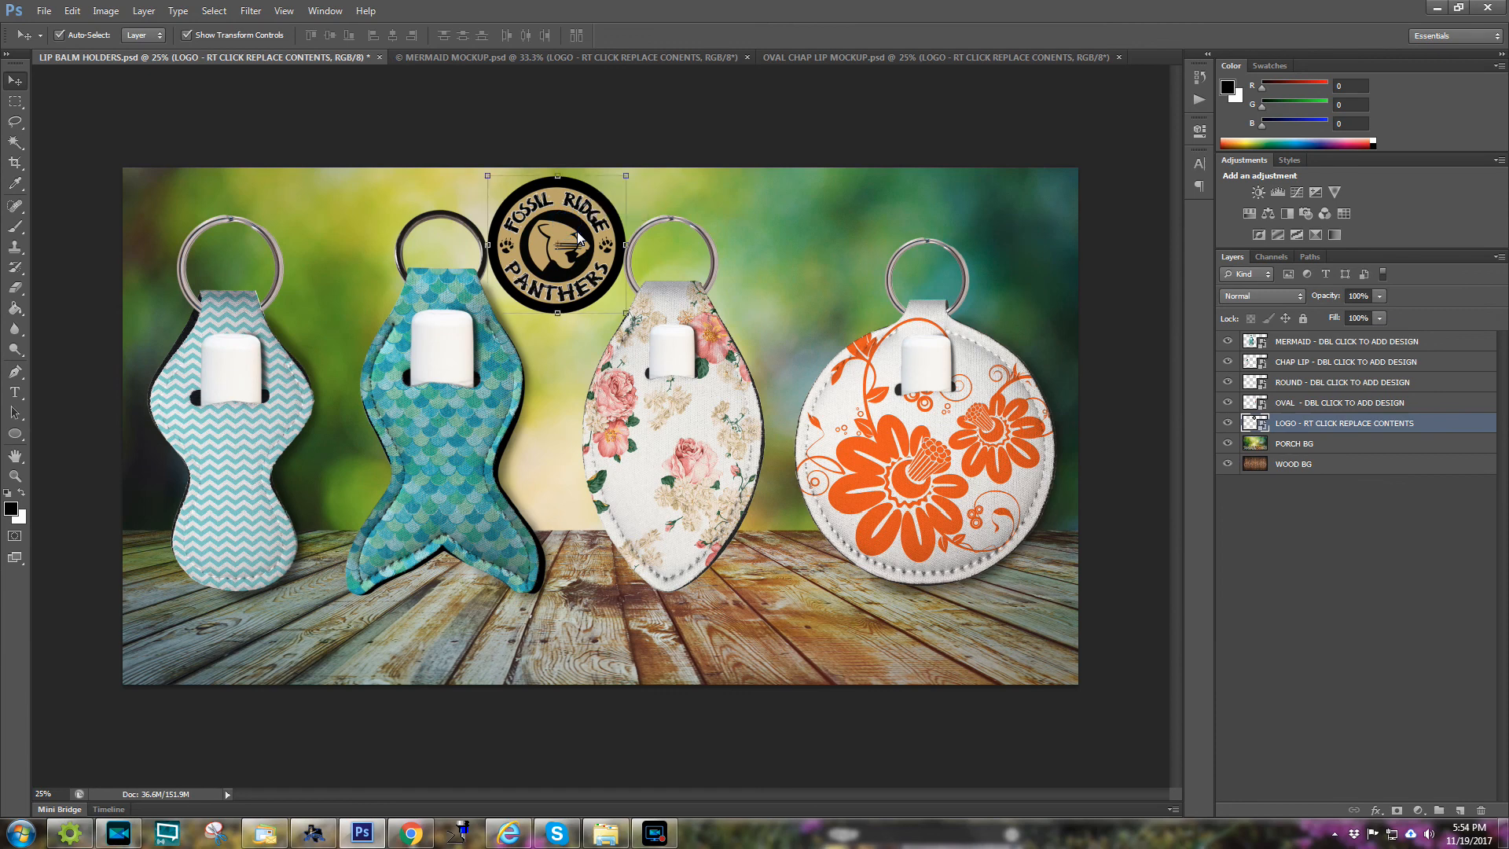